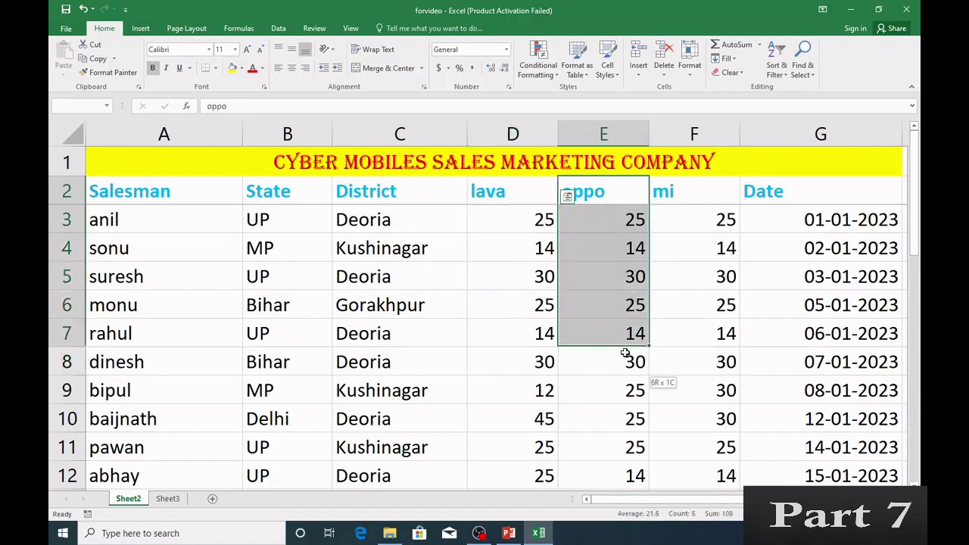
Examine the mi quantities and the Date column of the sales table and look through its rows.
drag(703, 212, 712, 359)
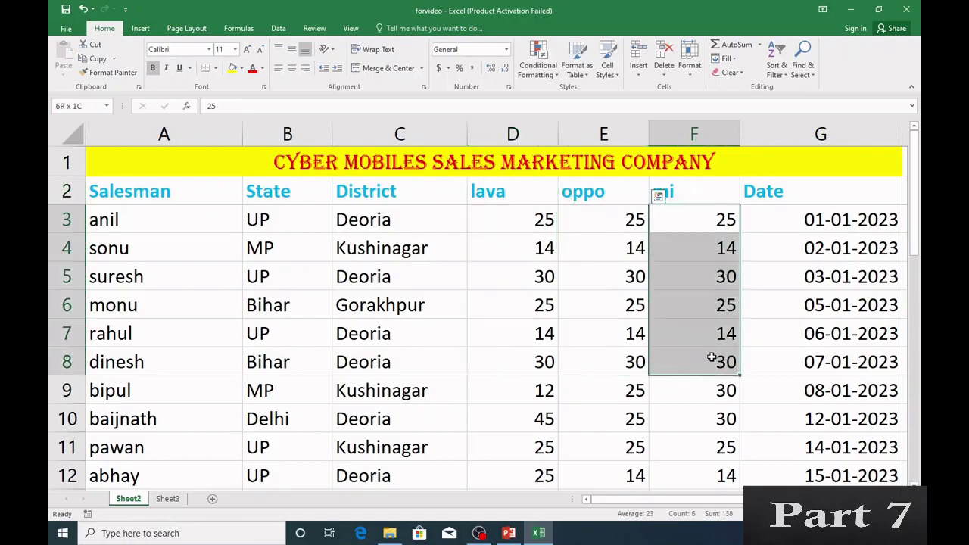
click(806, 213)
click(807, 278)
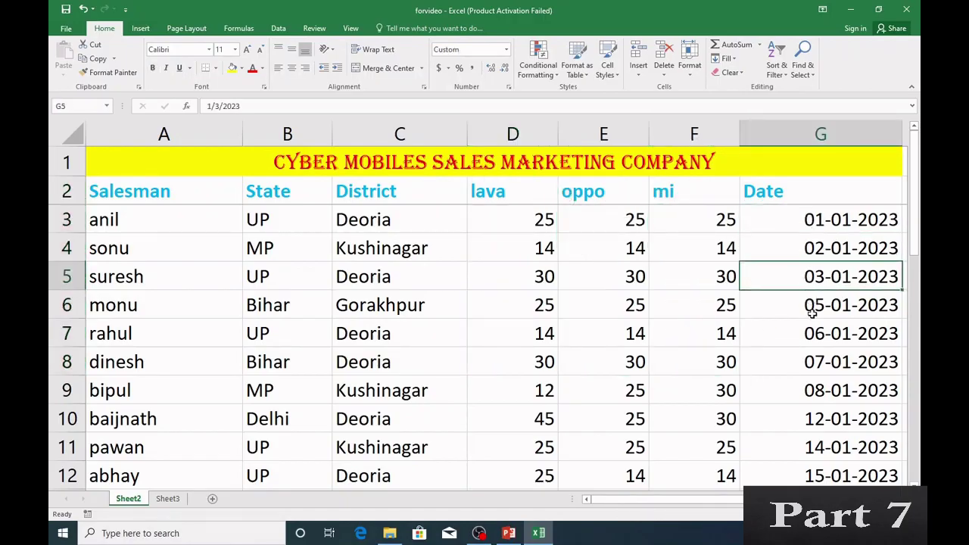
click(807, 330)
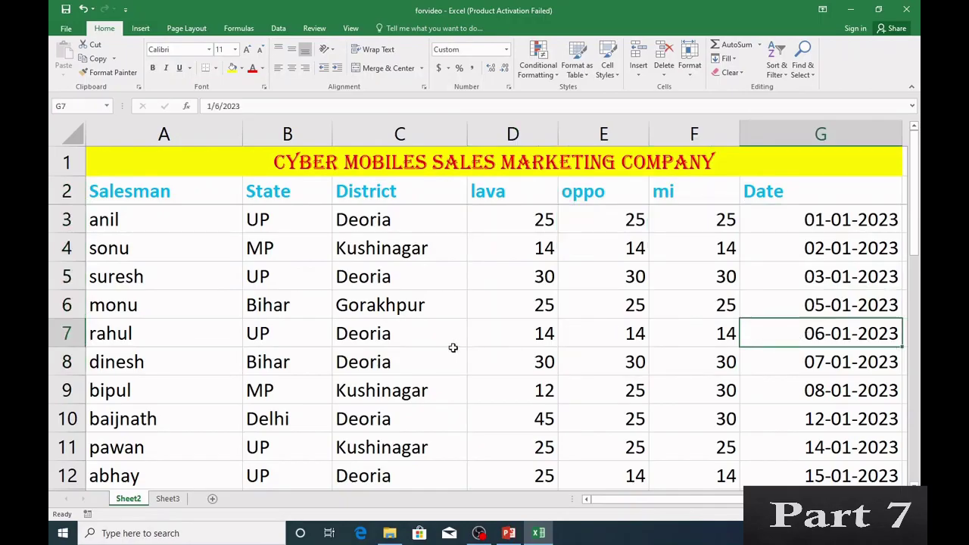
scroll(453, 348, down, 2)
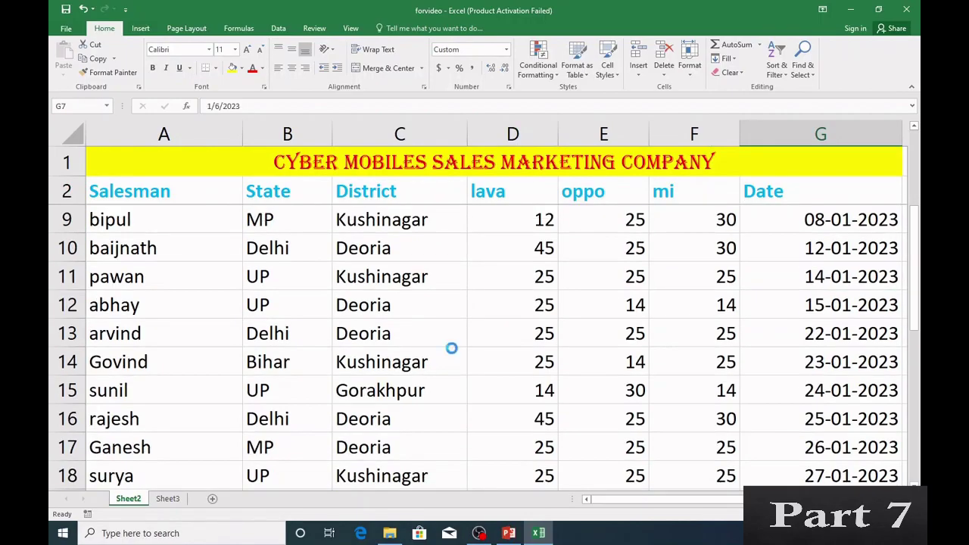
scroll(452, 348, down, 2)
scroll(452, 348, up, 2)
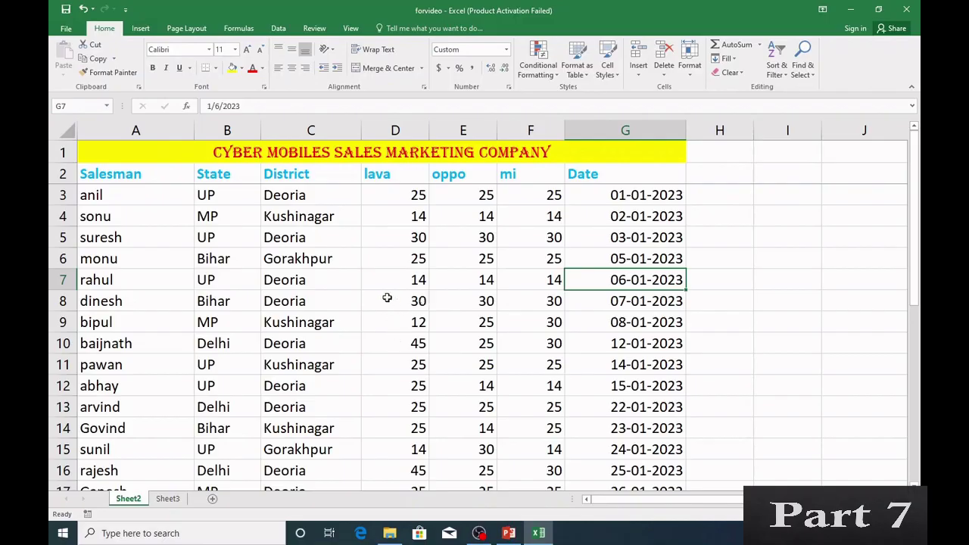
scroll(387, 298, up, 2)
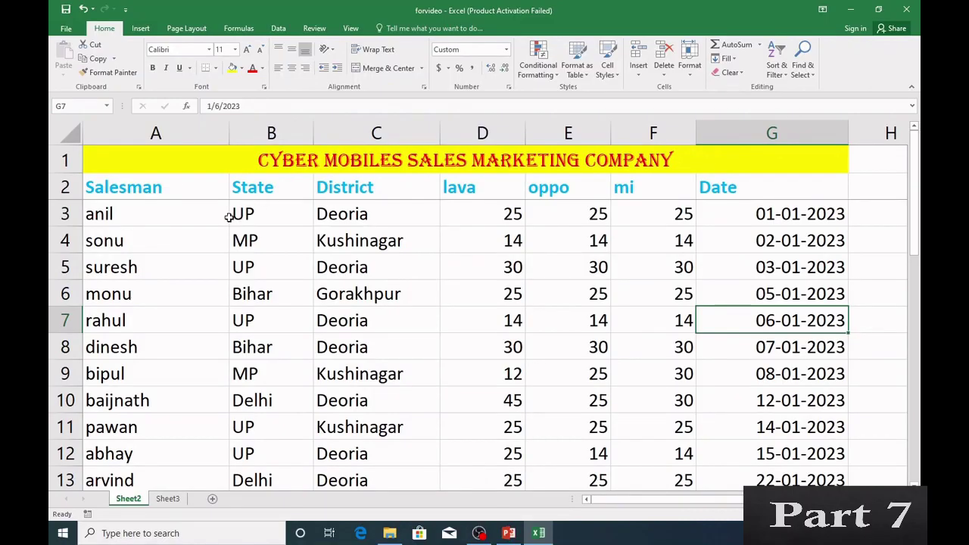
Examine the salesman records in rows 3 and 7 across the State, District, lava, oppo and mi columns.
click(147, 213)
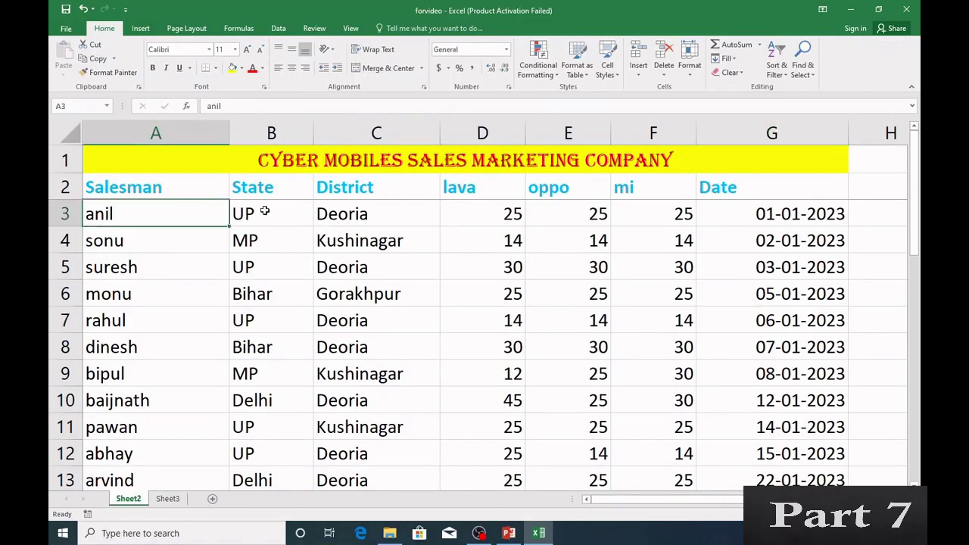
click(482, 217)
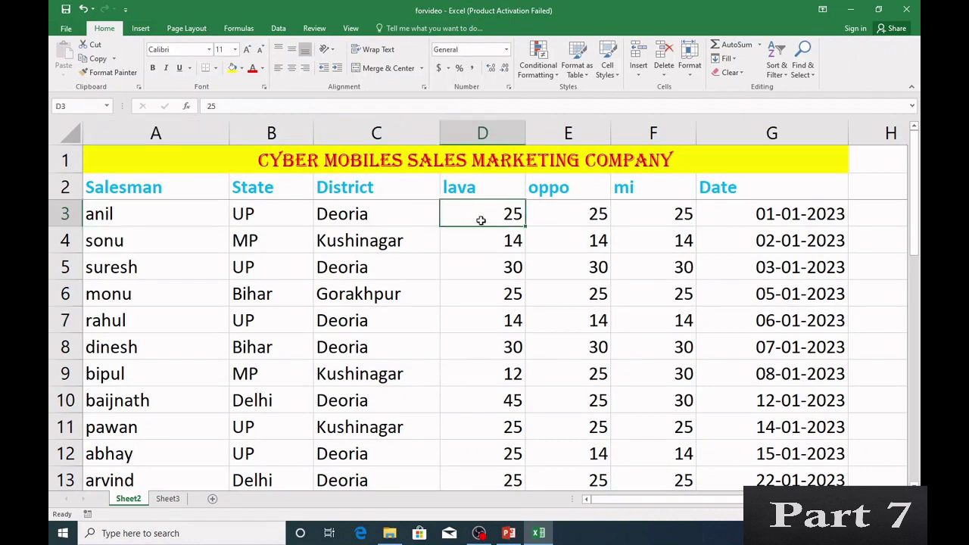
key(Right)
key(Right)
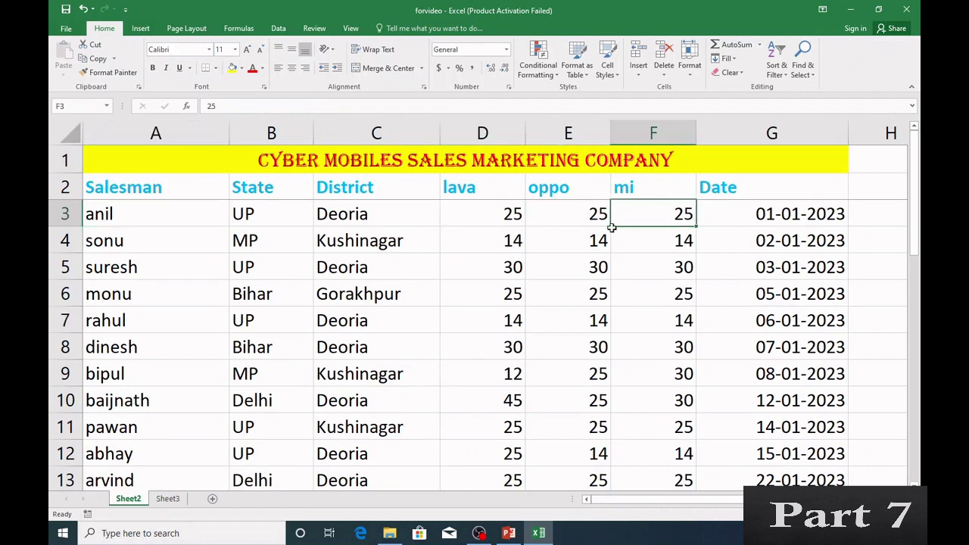
click(124, 324)
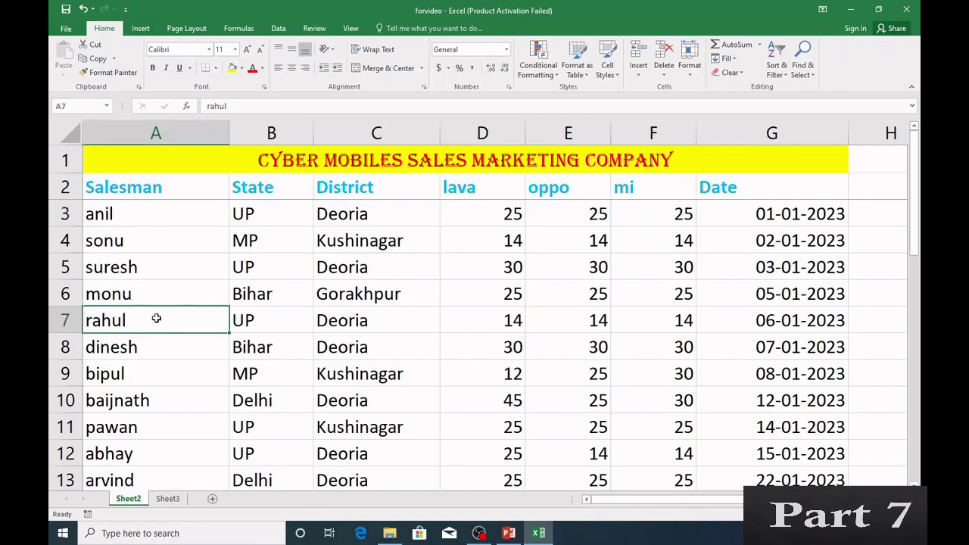
click(261, 326)
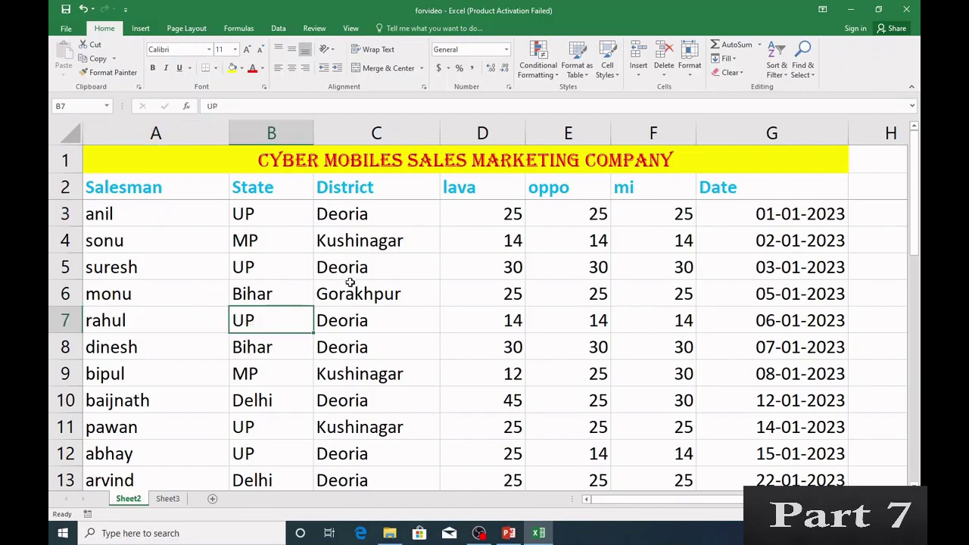
click(350, 329)
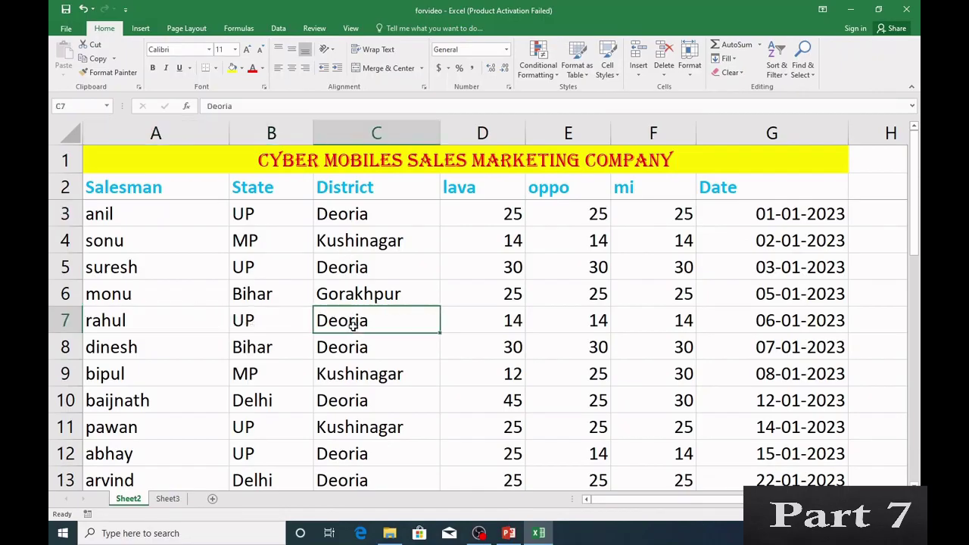
click(505, 326)
click(579, 322)
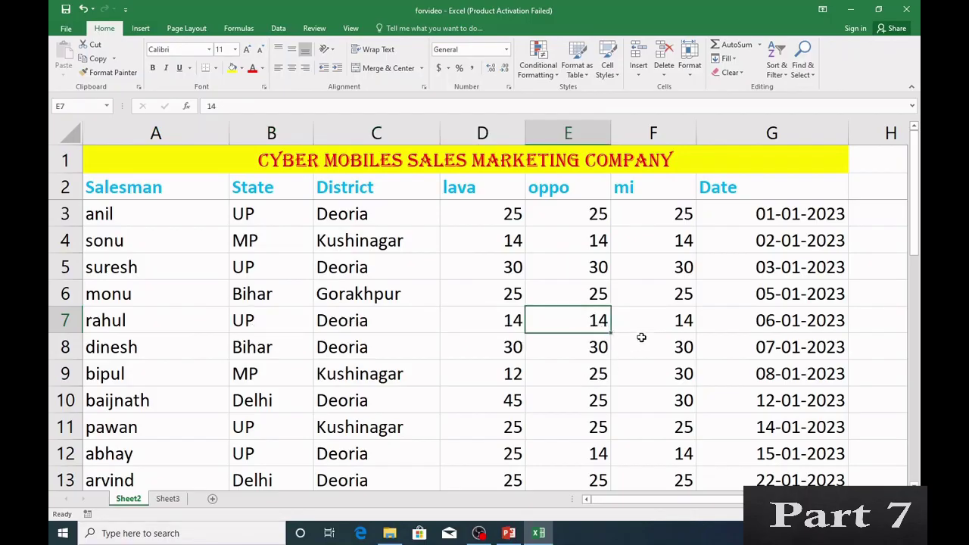
click(646, 337)
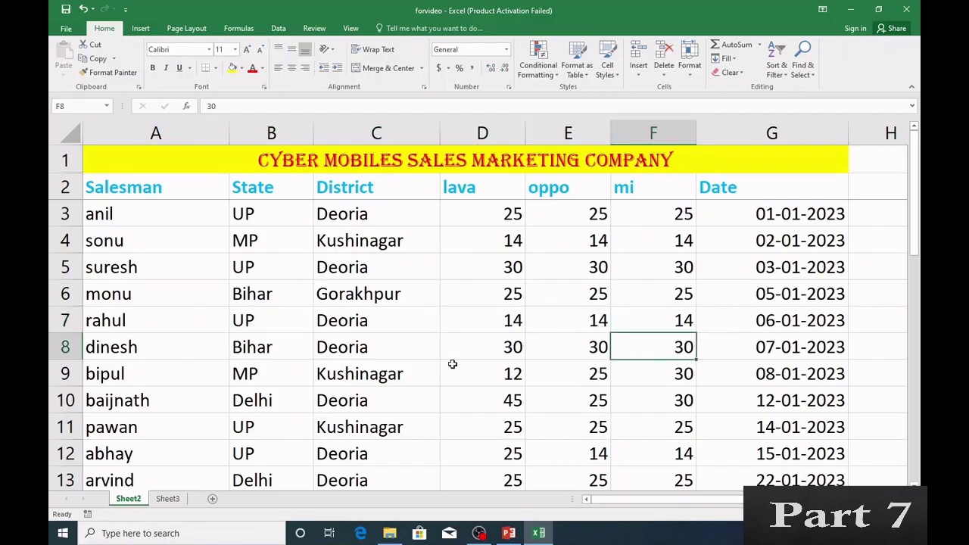
Review the salesman list down to its last record and check the first salesman's lava quantity.
scroll(203, 315, down, 2)
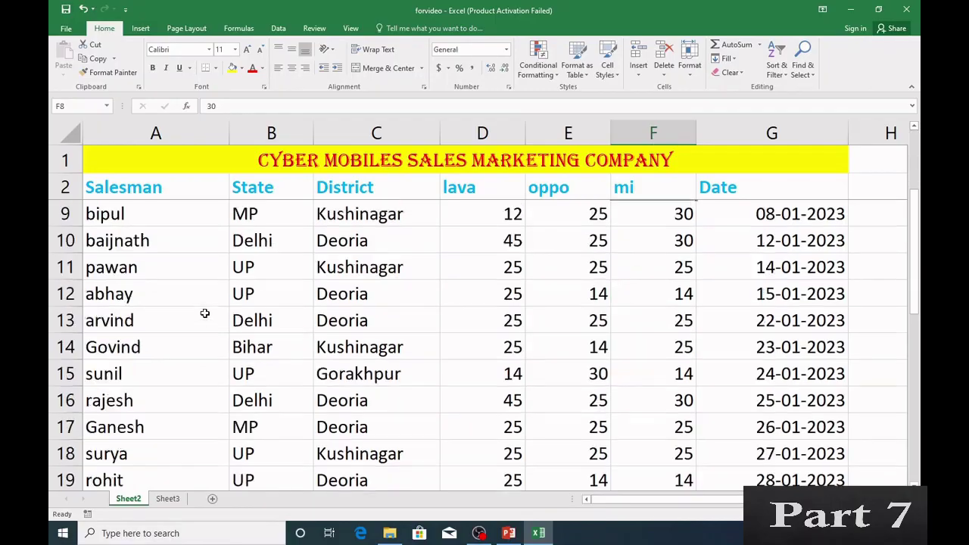
scroll(161, 342, down, 3)
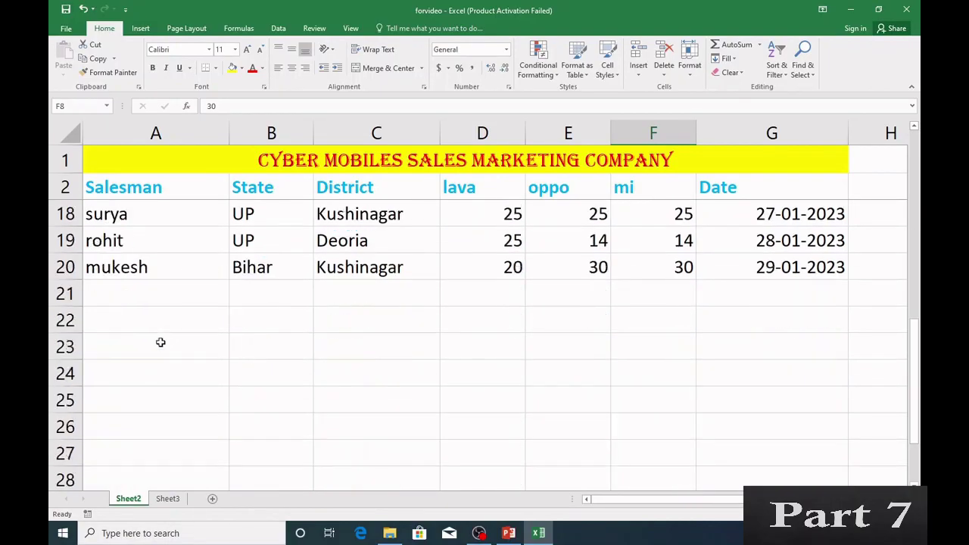
scroll(161, 342, up, 5)
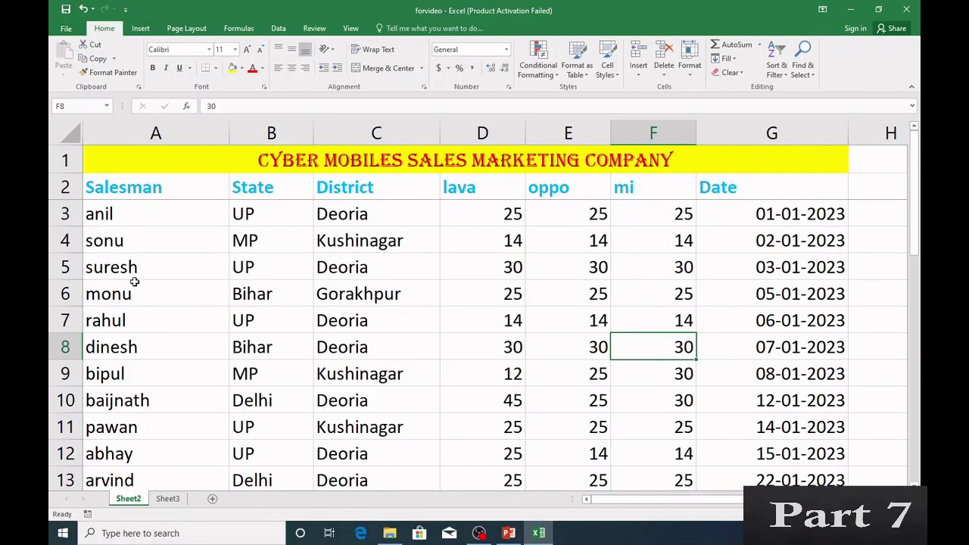
click(120, 217)
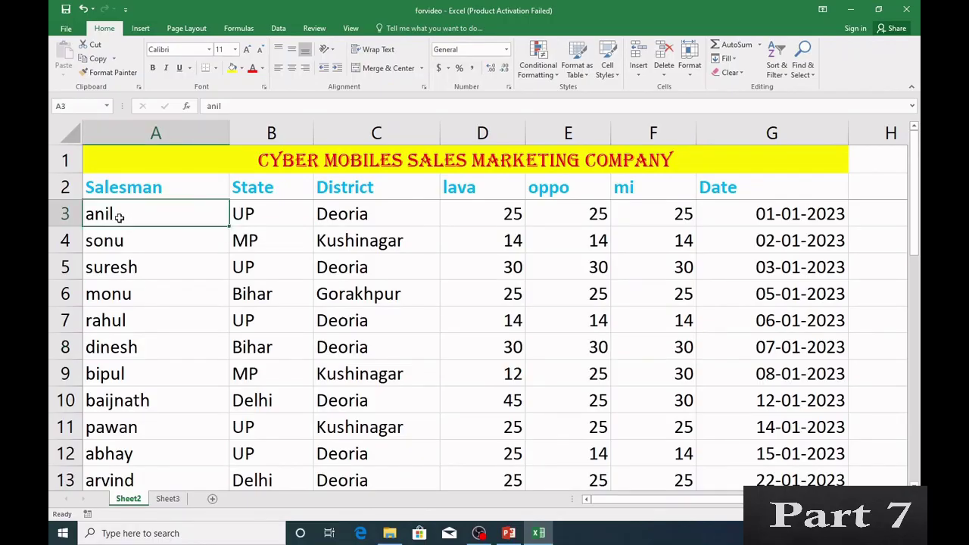
ctrl+scroll(124, 217, up, 2)
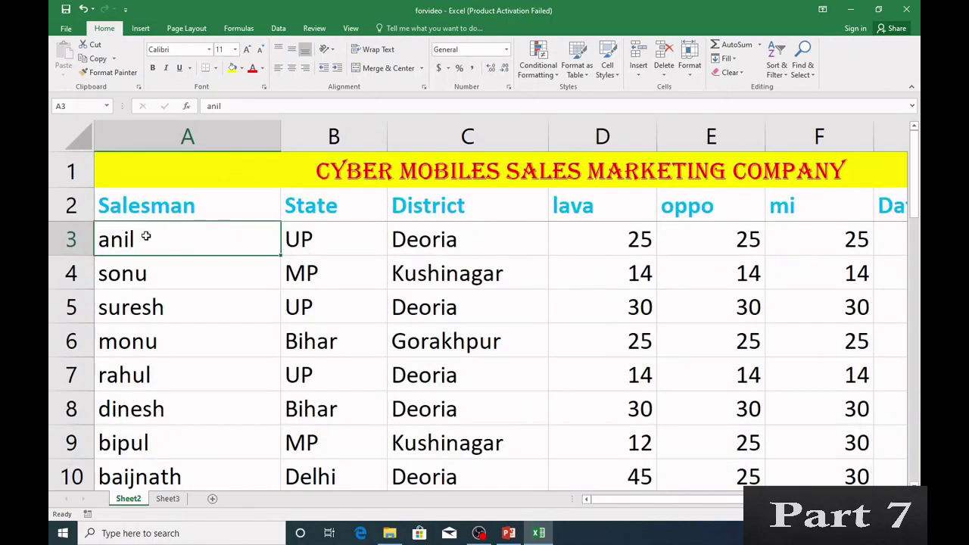
ctrl+scroll(146, 238, down, 1)
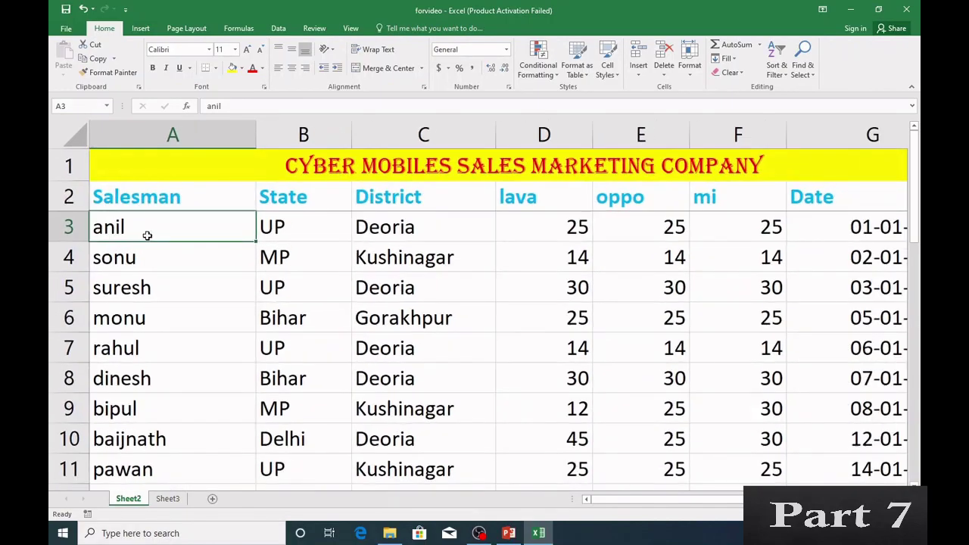
click(567, 228)
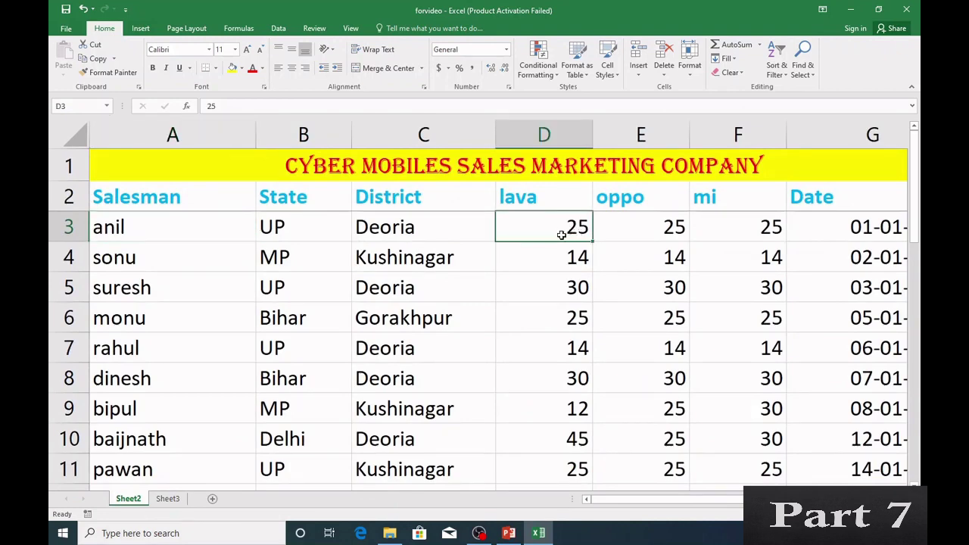
scroll(280, 319, down, 6)
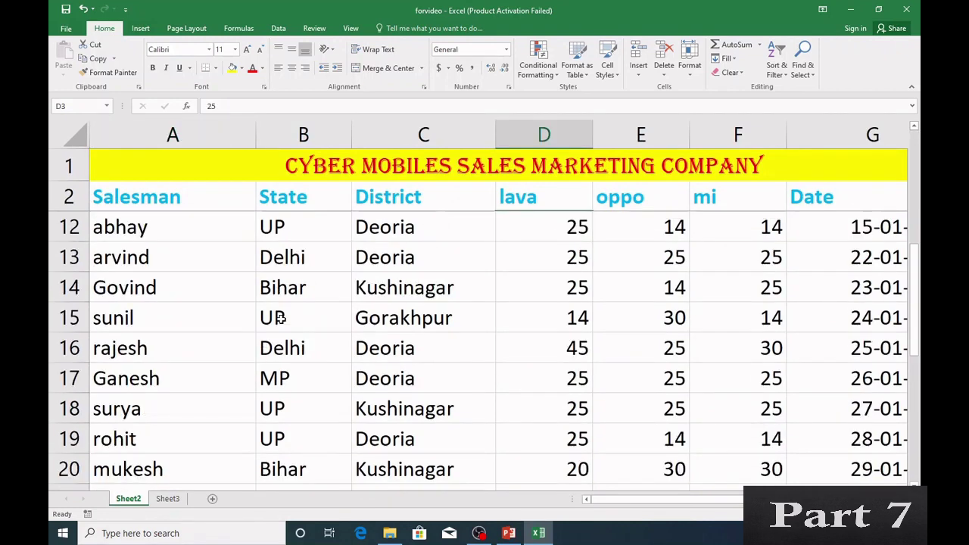
scroll(280, 318, down, 1)
scroll(162, 293, up, 1)
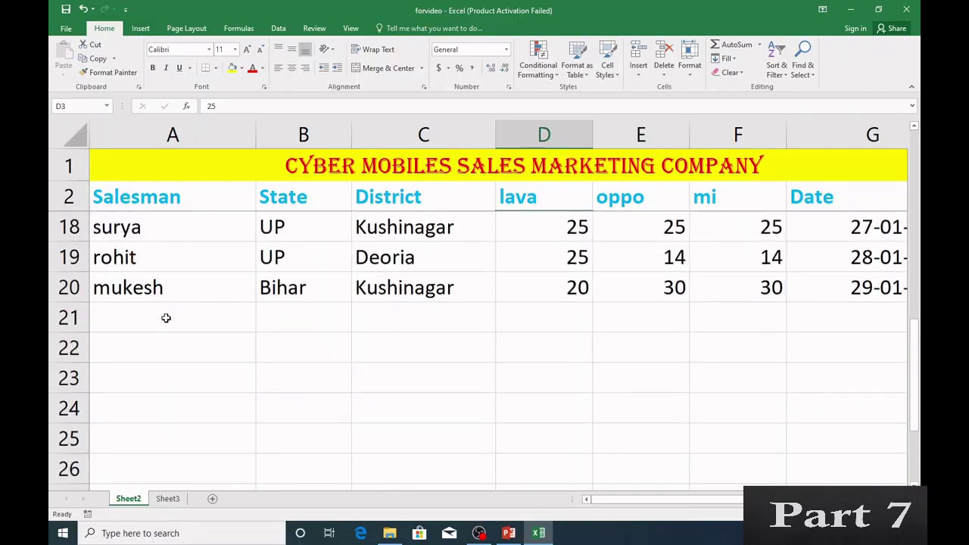
Start a VLOOKUP formula in cell A23 with the first salesman's name in quotes as the lookup value.
click(151, 375)
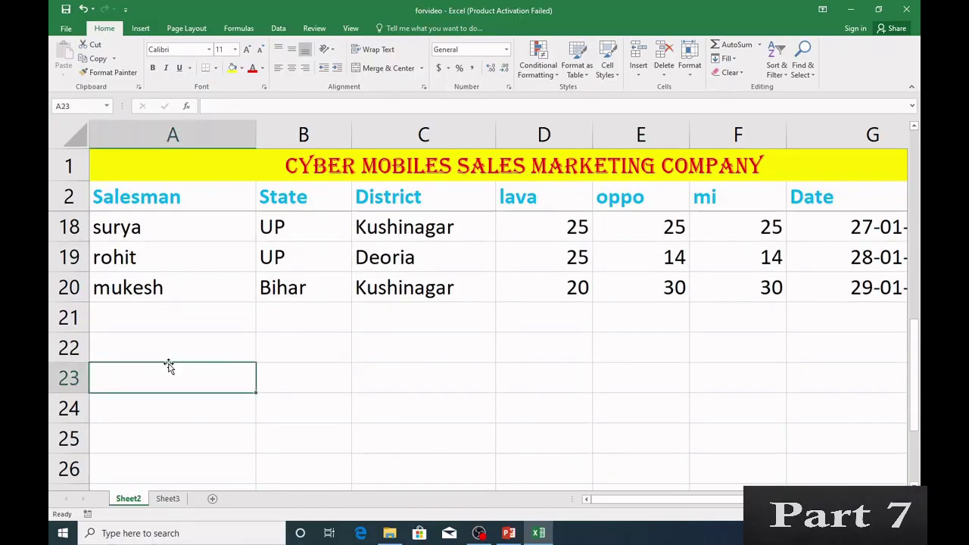
text(=)
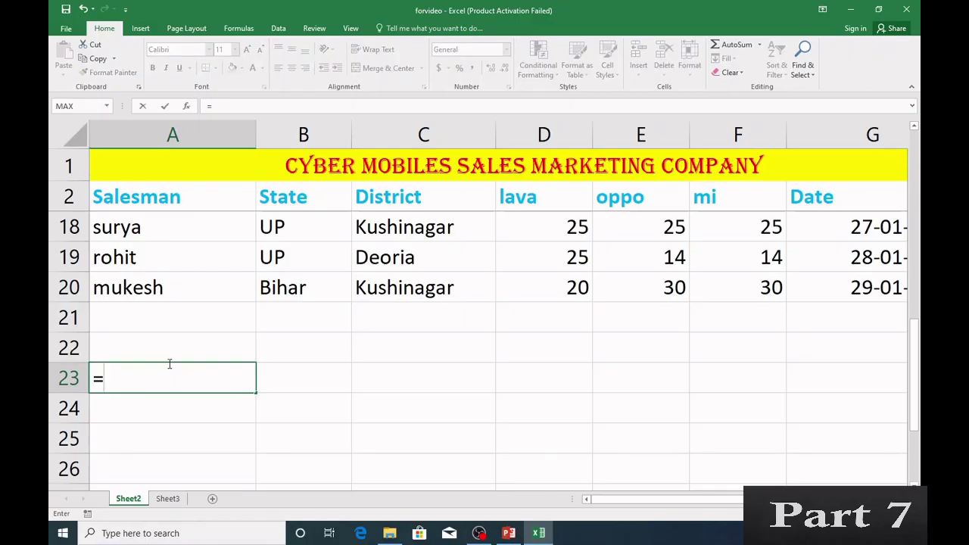
text(vlo)
key(Tab)
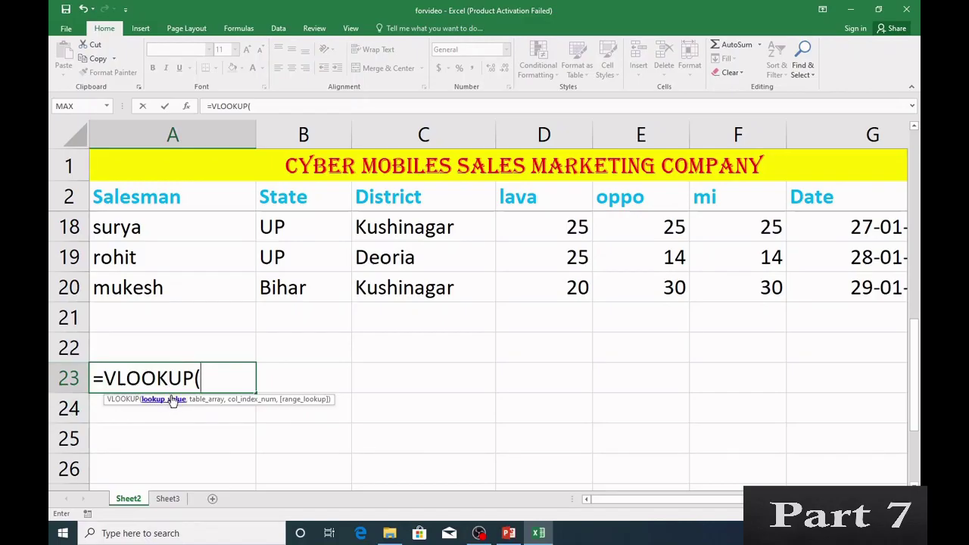
scroll(181, 348, up, 5)
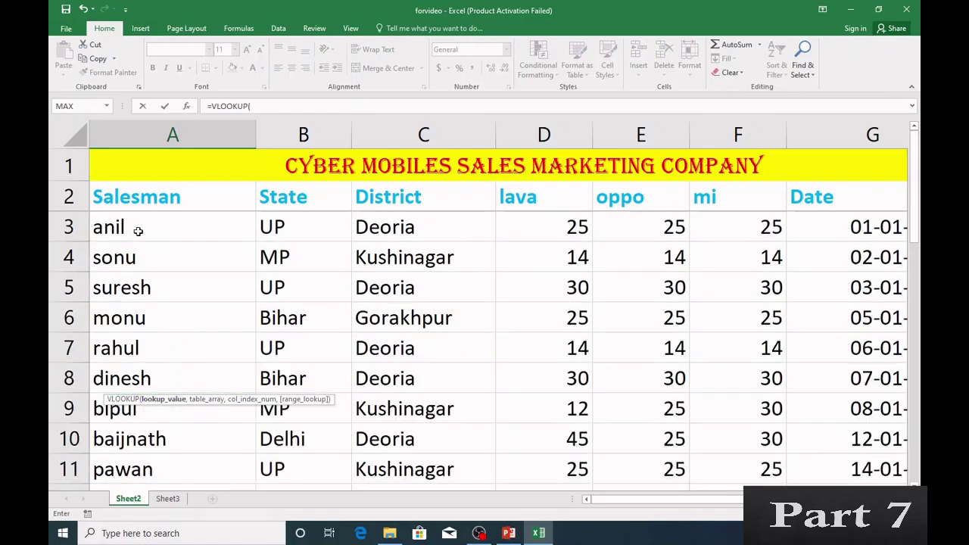
scroll(162, 287, down, 5)
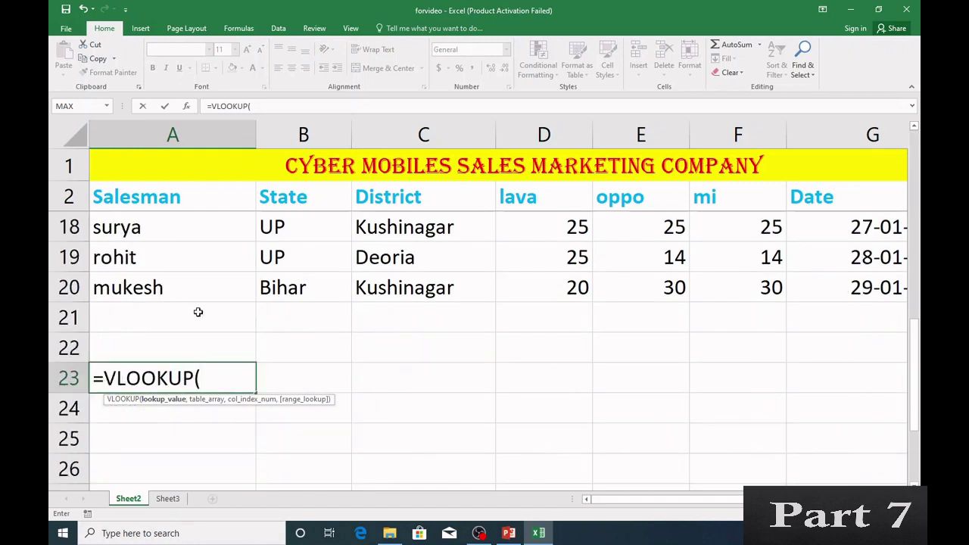
text("Anil")
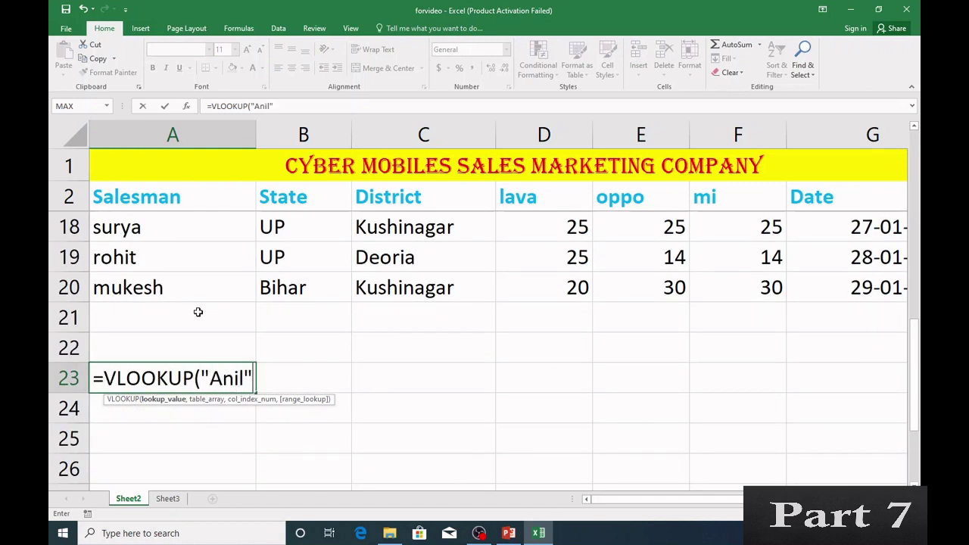
text(,)
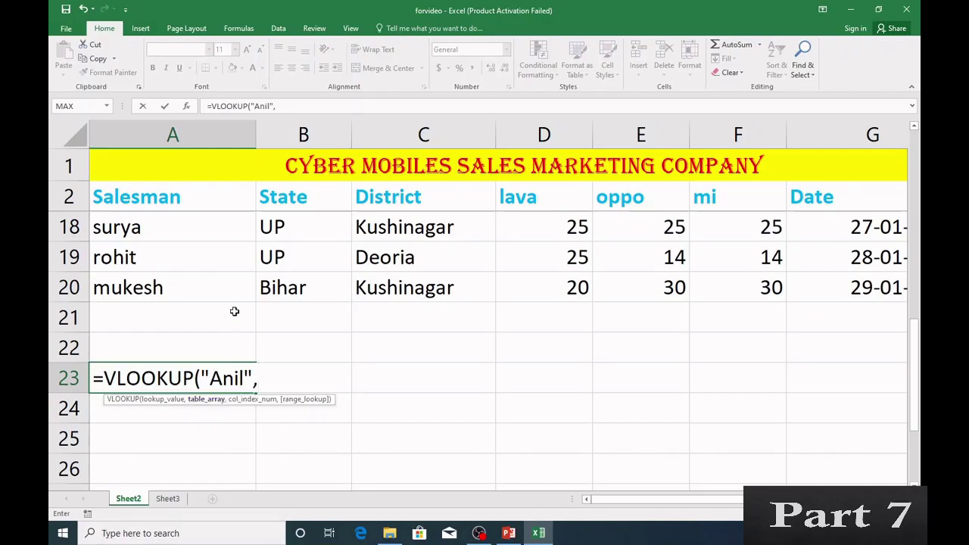
Set the VLOOKUP table array to A2:G20, headers included, and continue to the column index argument.
scroll(235, 312, up, 5)
drag(127, 202, 758, 412)
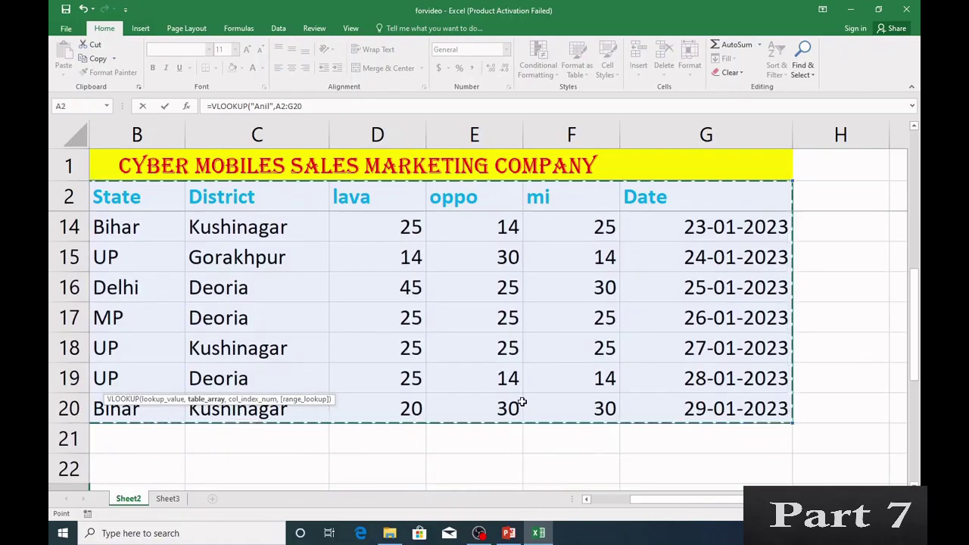
scroll(522, 409, down, 2)
drag(638, 500, 572, 500)
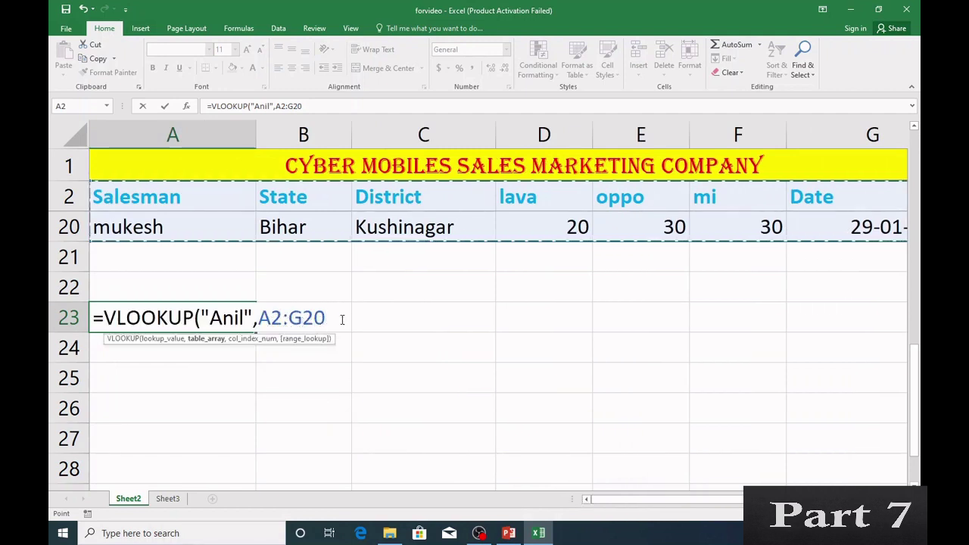
text(,)
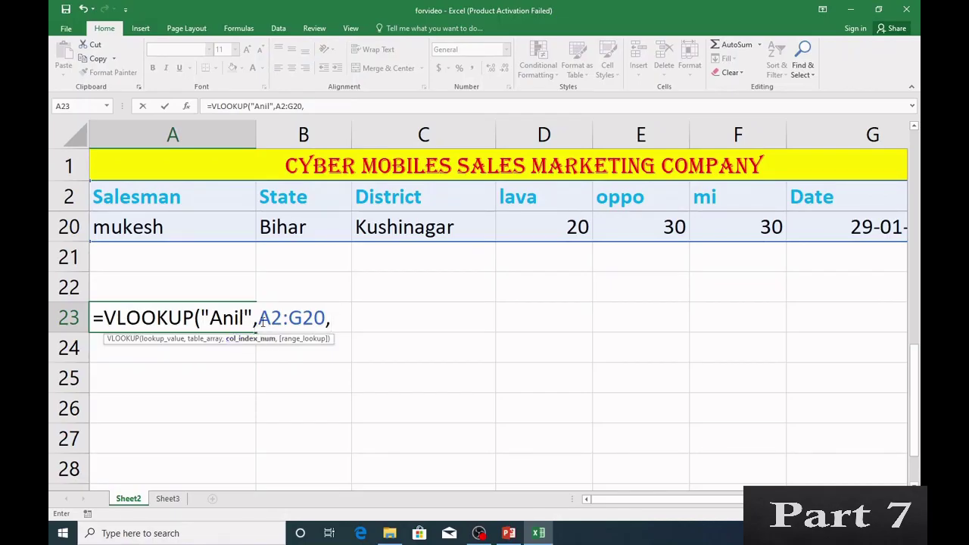
drag(260, 319, 326, 319)
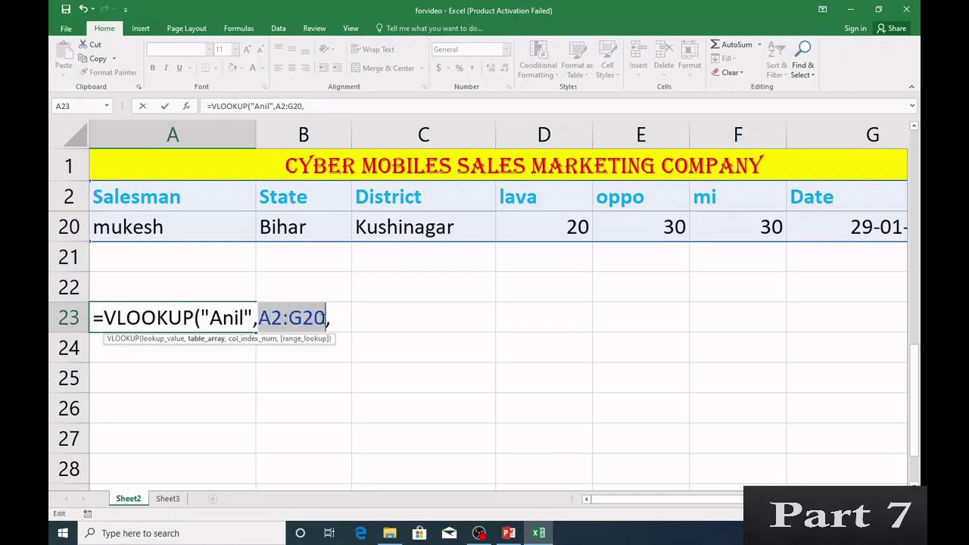
click(334, 323)
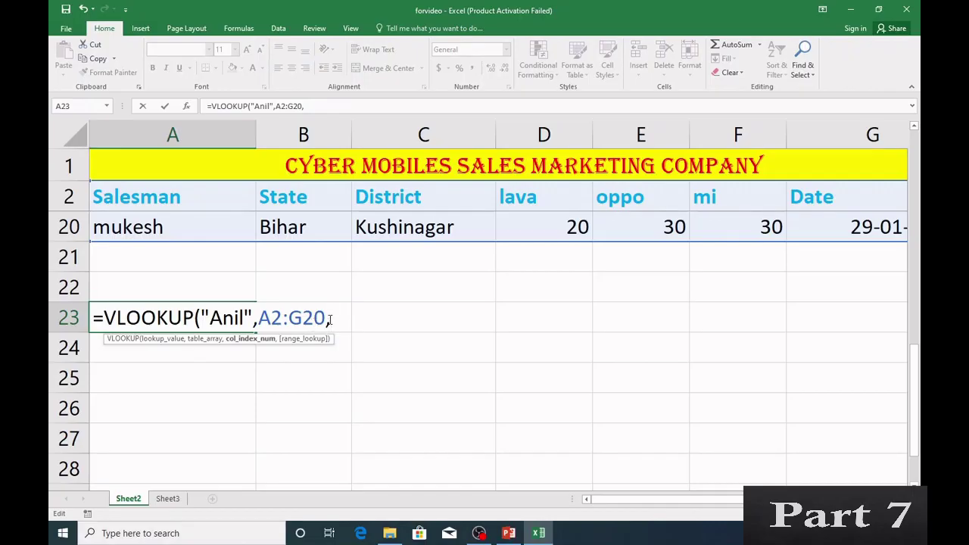
Review the A2:G20 table array in the A23 formula against the table's columns, from Salesman across to lava.
scroll(325, 318, up, 6)
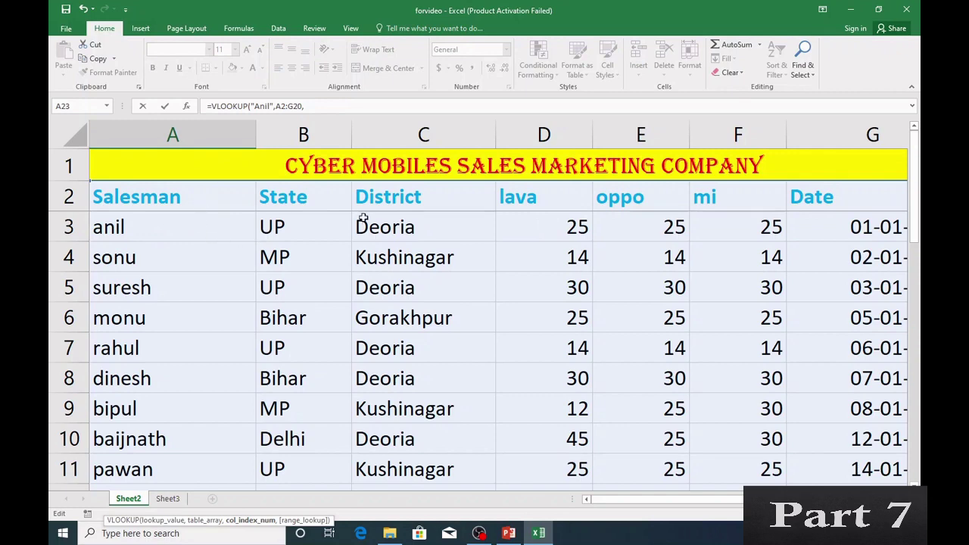
scroll(174, 243, down, 5)
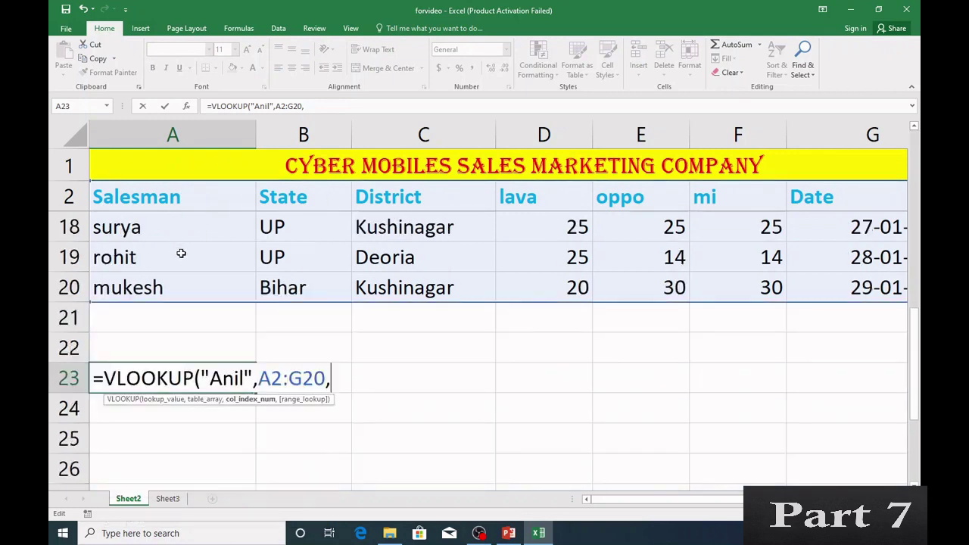
drag(260, 377, 326, 378)
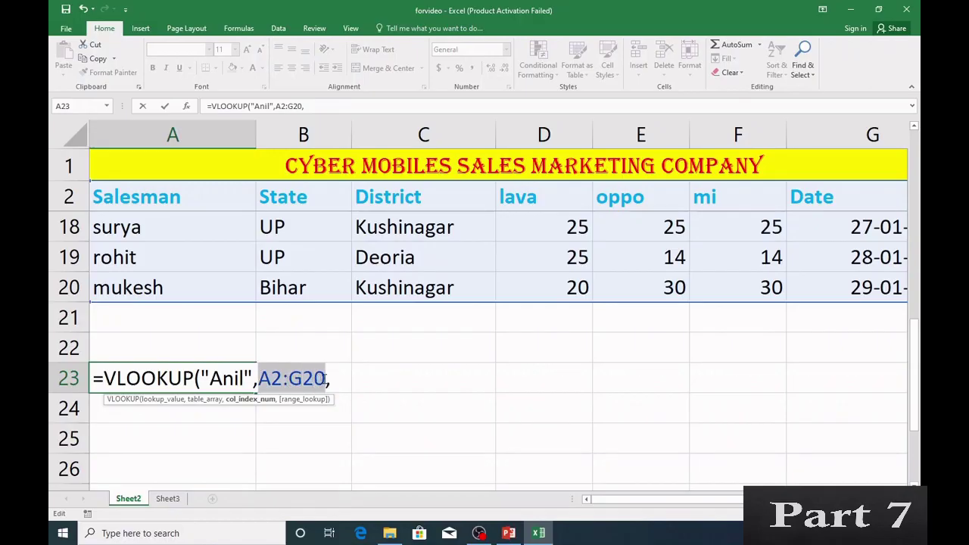
click(272, 378)
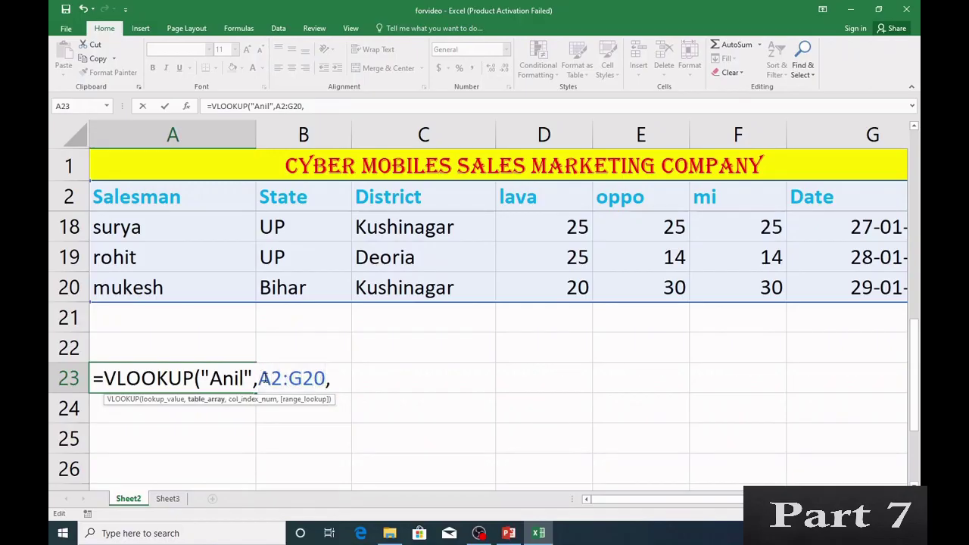
click(281, 379)
scroll(239, 292, up, 5)
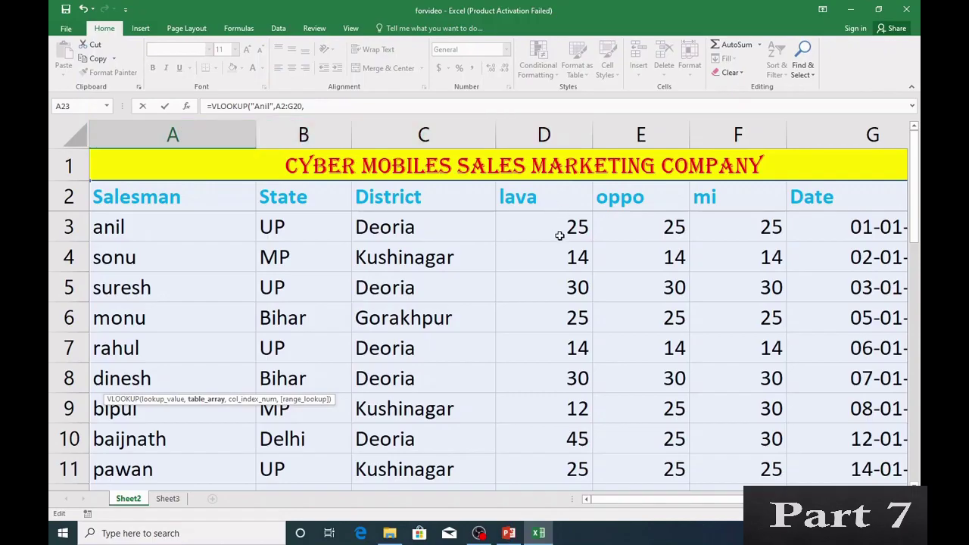
scroll(509, 260, down, 5)
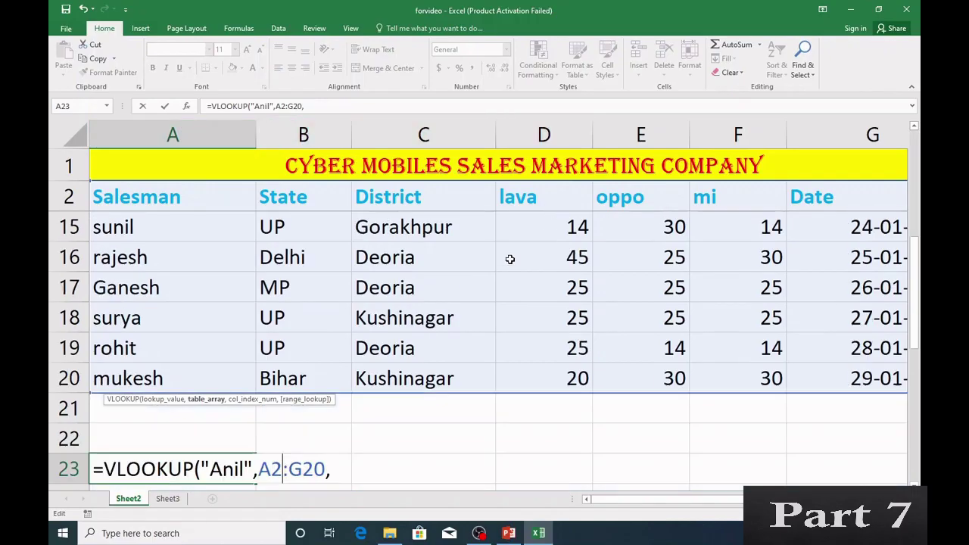
Complete the VLOOKUP in A23 with column index 4 and range lookup 0, and fill the cell with yellow.
click(338, 380)
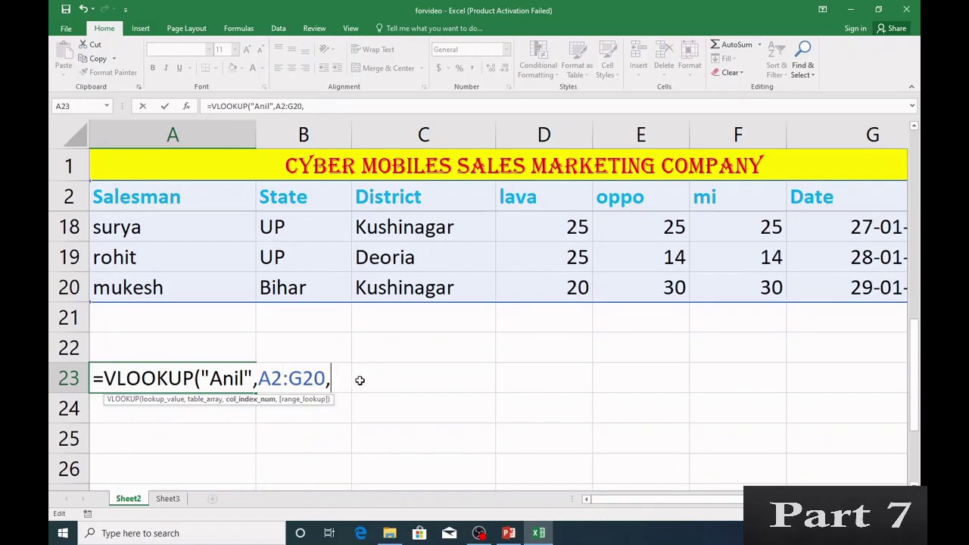
text(4,)
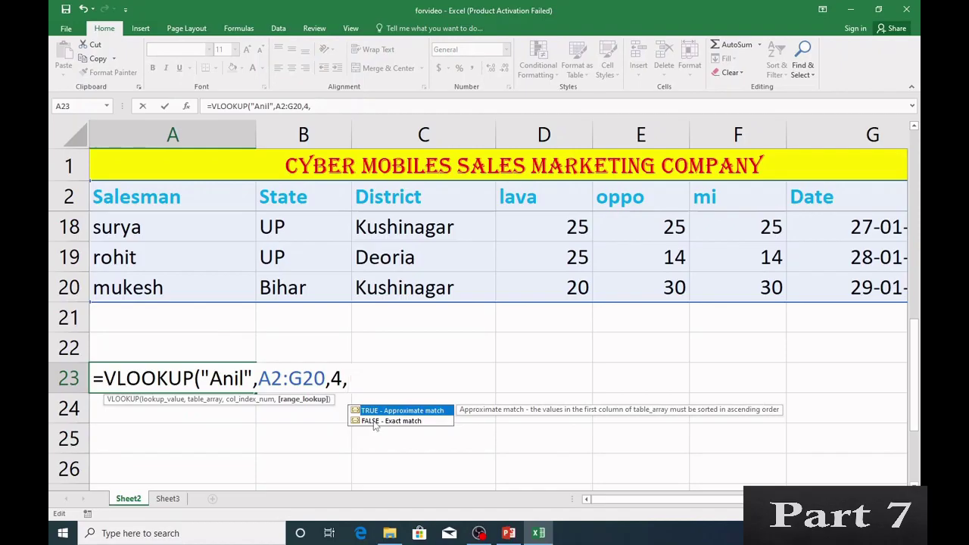
text(0))
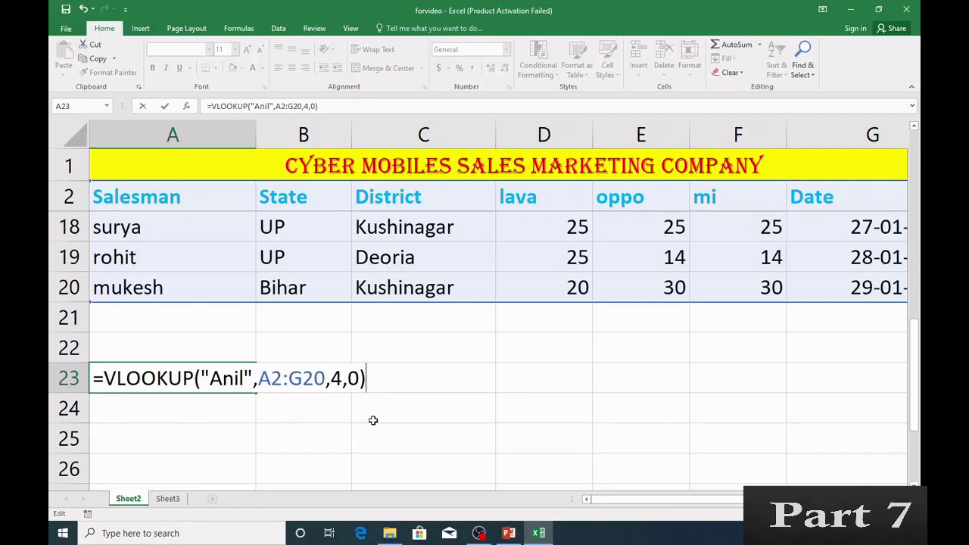
key(Return)
click(241, 379)
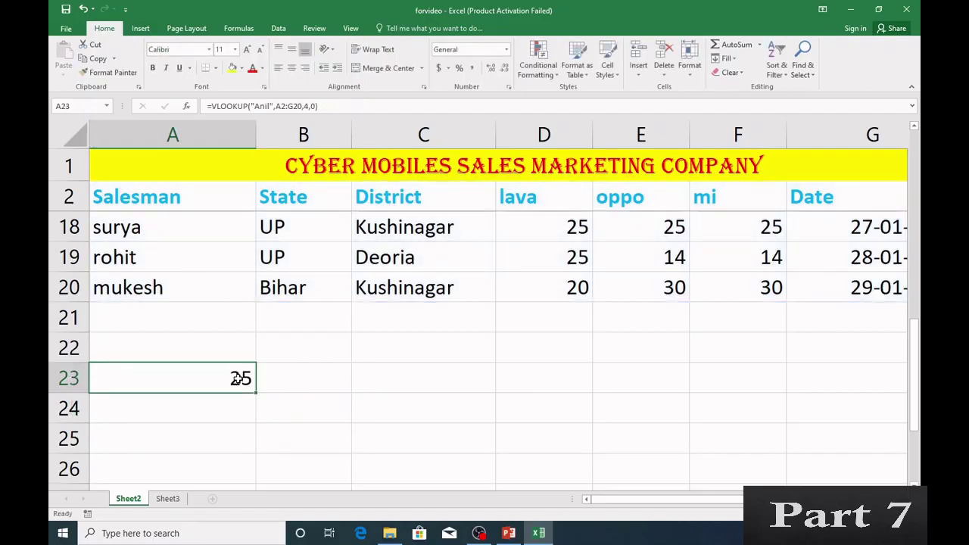
click(232, 68)
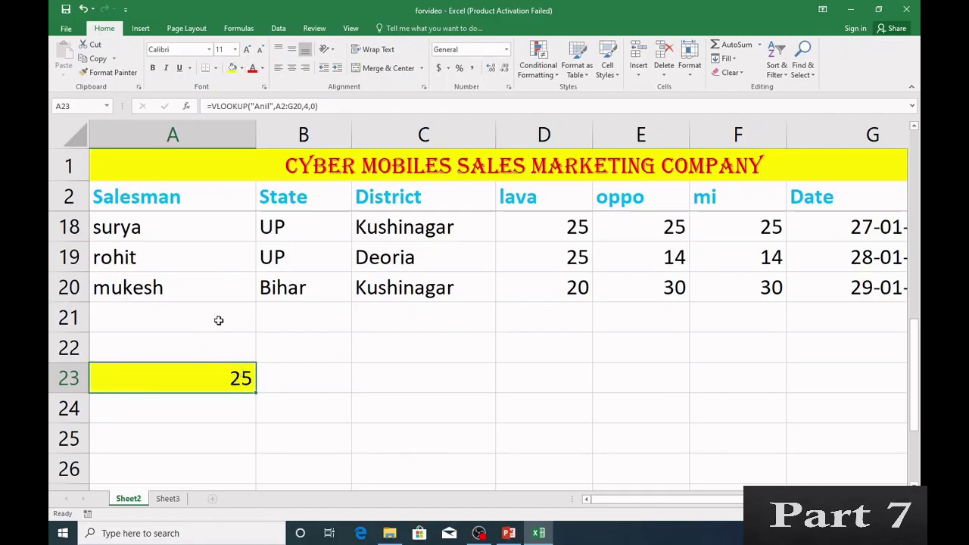
Set the first salesman's lava quantity in D3 to 80 and check the lookup result in A23.
scroll(217, 310, up, 5)
click(161, 230)
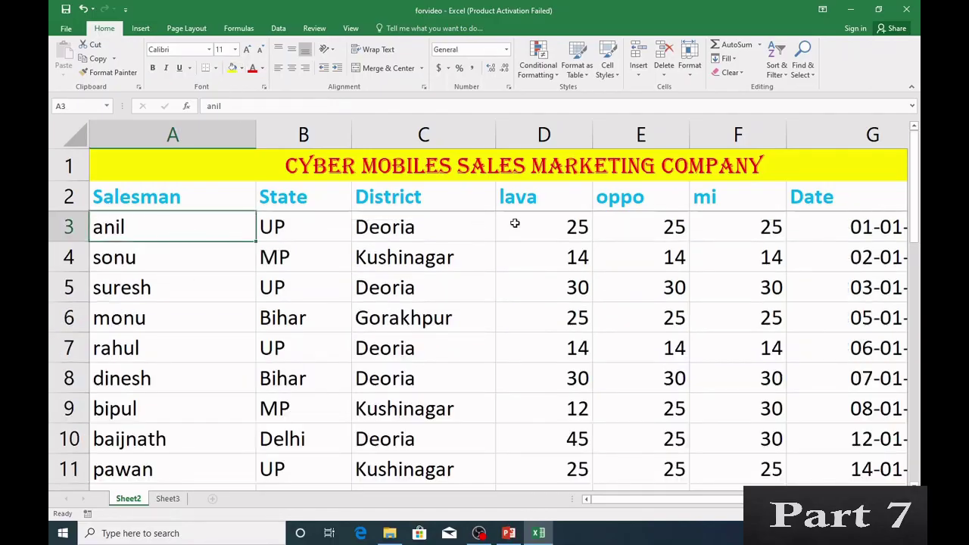
click(82, 224)
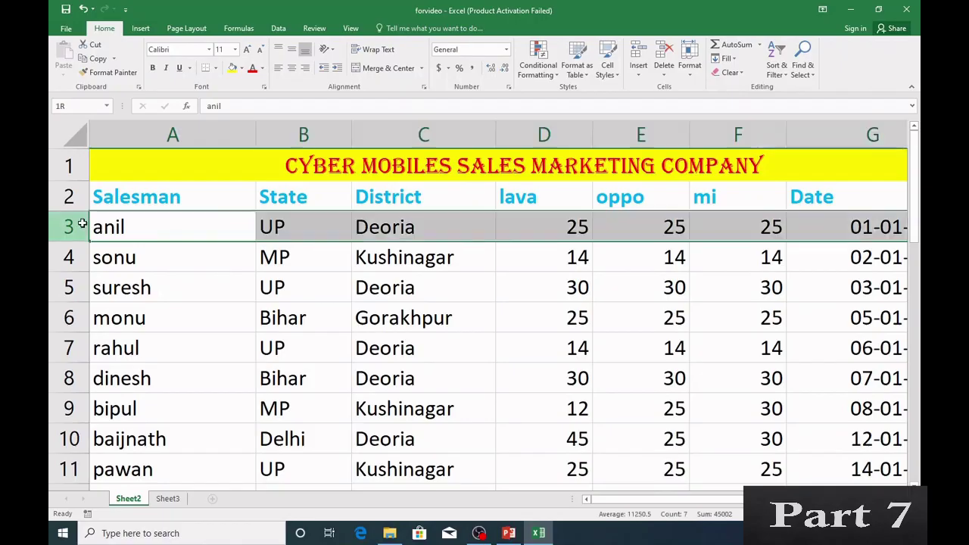
click(564, 225)
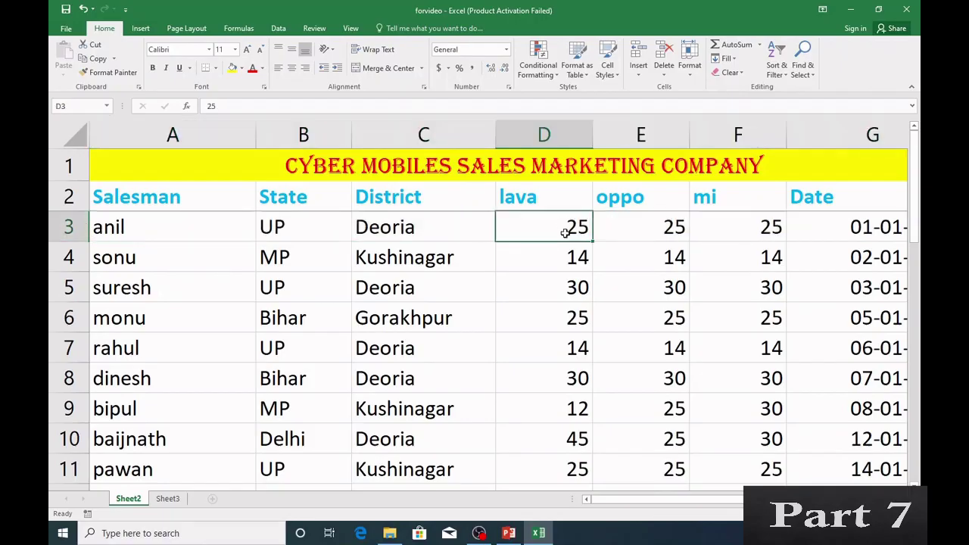
text(80)
key(Return)
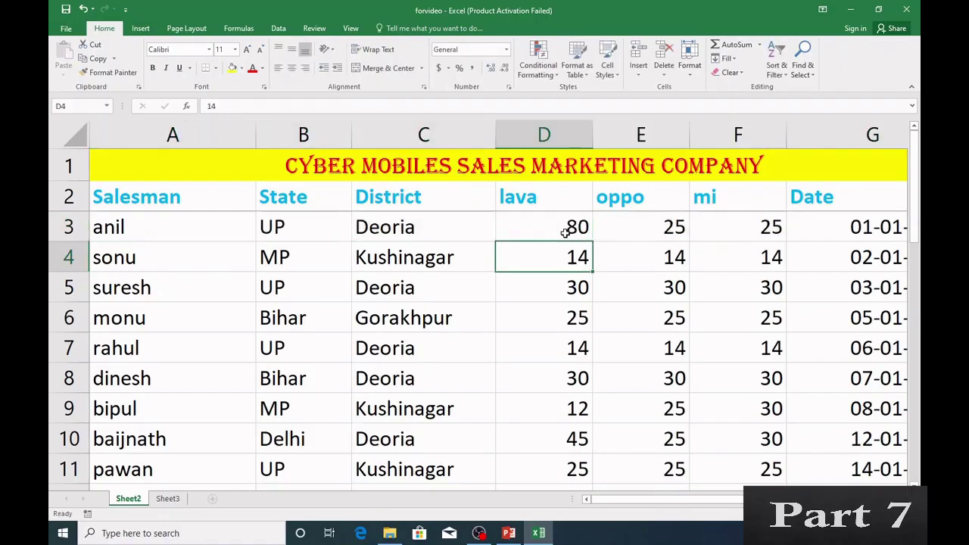
scroll(240, 378, down, 4)
click(230, 469)
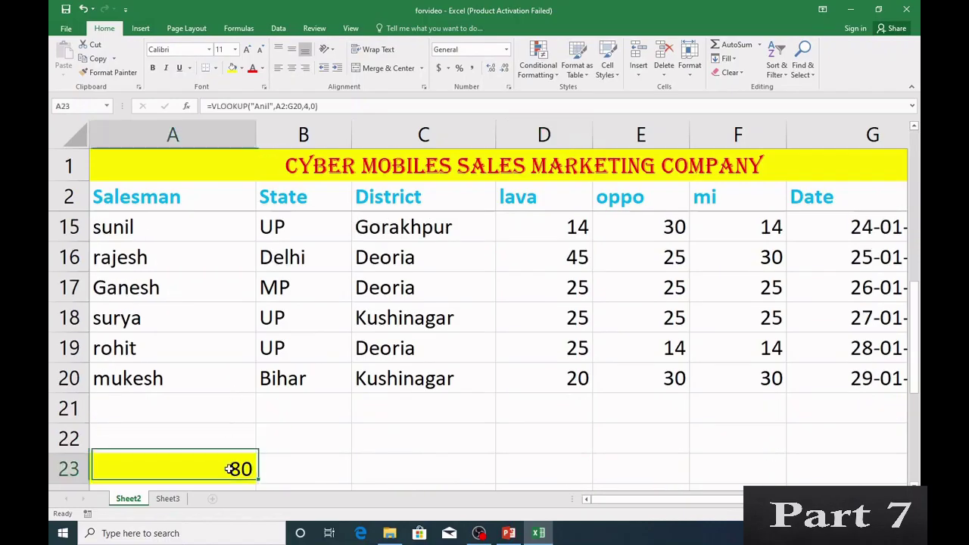
Review the lookup value and column index arguments of the VLOOKUP formula in A23 without changing them.
double_click(230, 469)
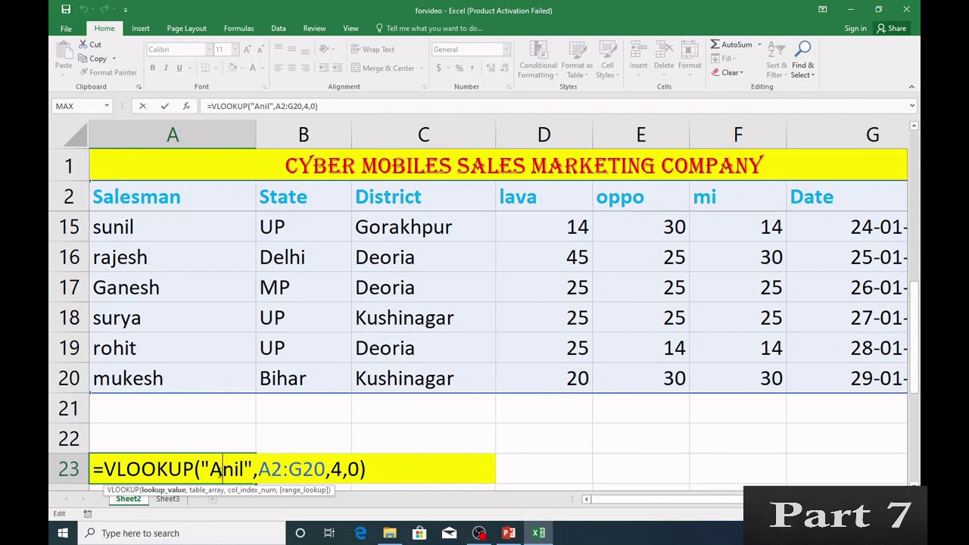
scroll(218, 467, down, 1)
scroll(219, 468, down, 1)
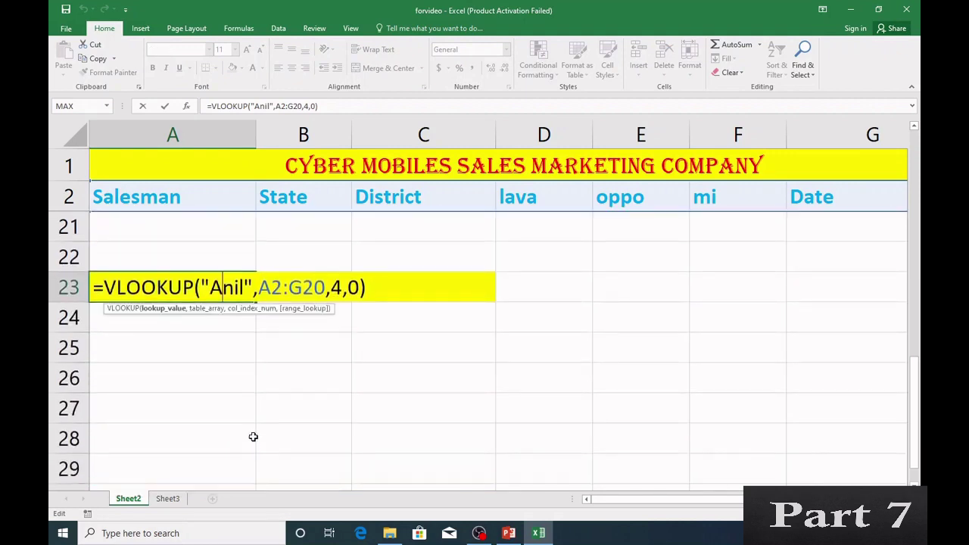
click(342, 287)
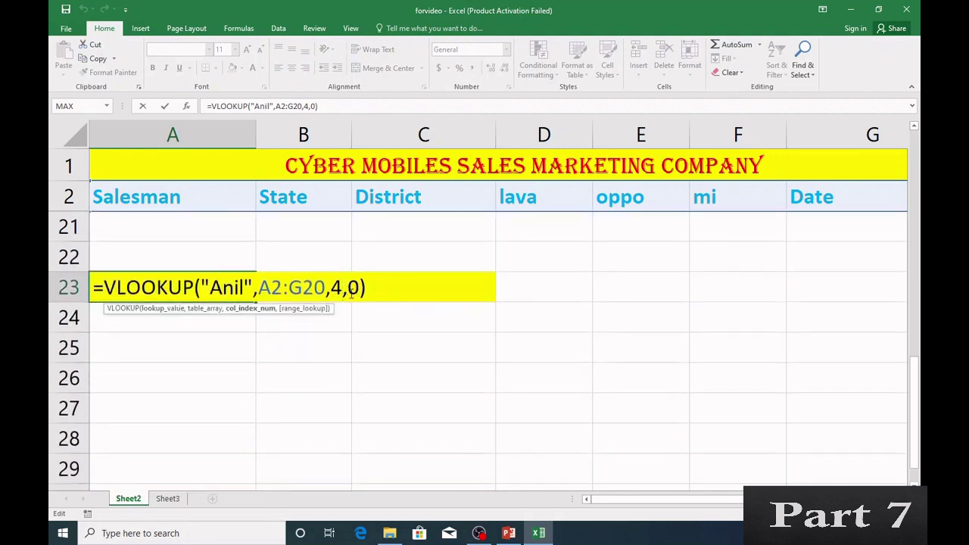
key(Return)
click(254, 286)
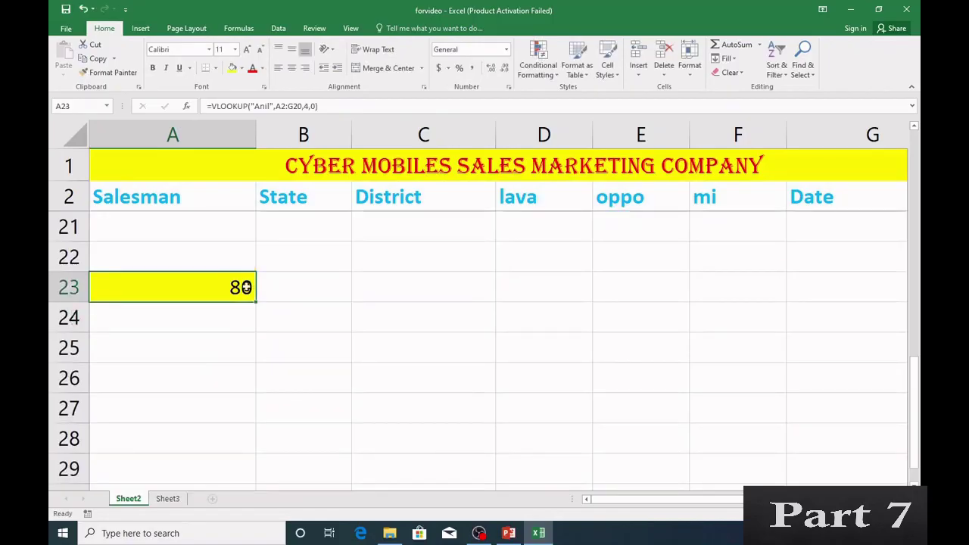
Replace the lookup value in the A23 formula with the name of the salesman in row 4.
double_click(246, 287)
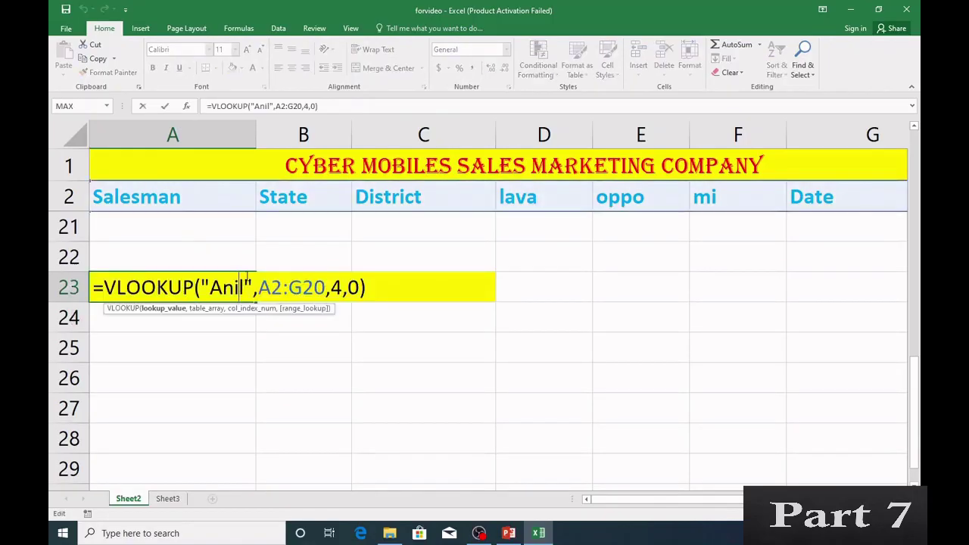
scroll(247, 281, up, 6)
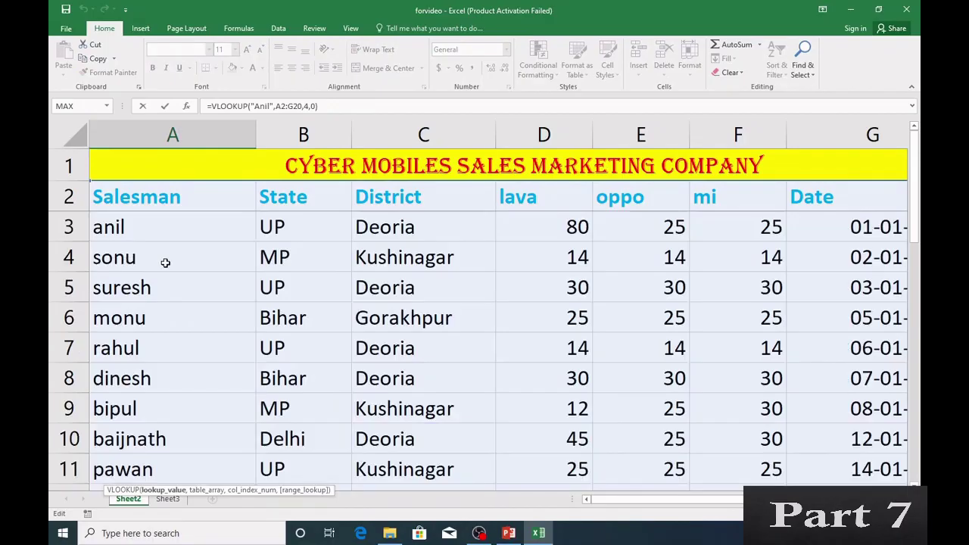
scroll(177, 272, down, 6)
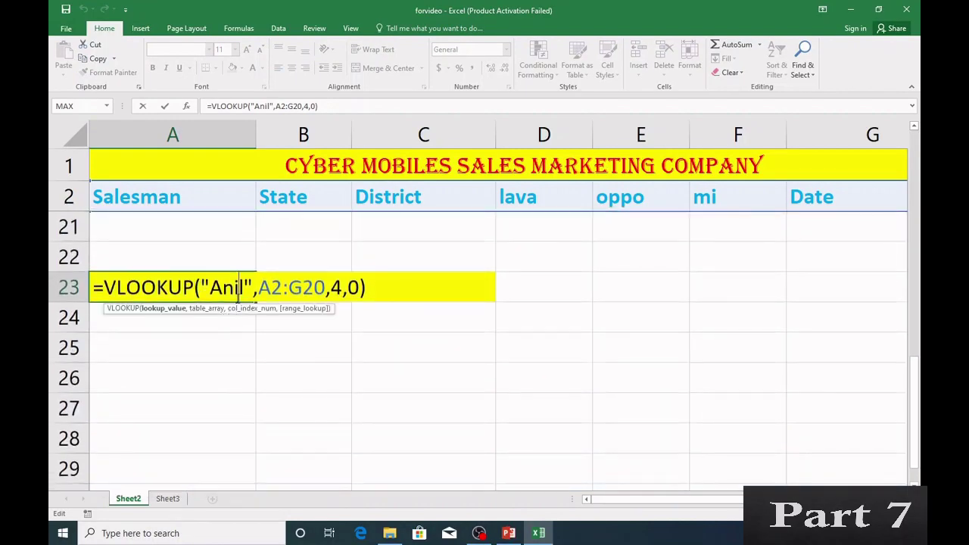
key(BackSpace)
key(BackSpace)
key(BackSpace)
key(BackSpace)
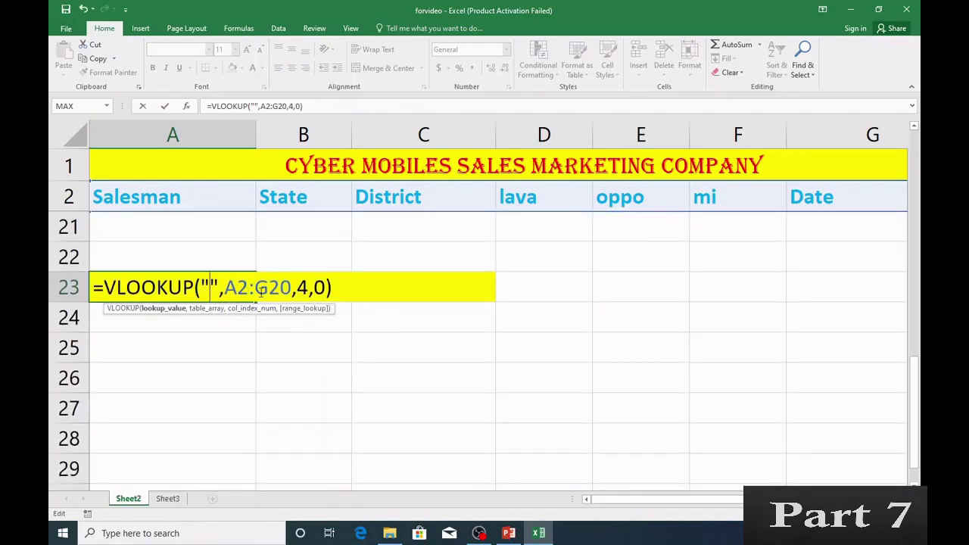
text(sonu)
key(Return)
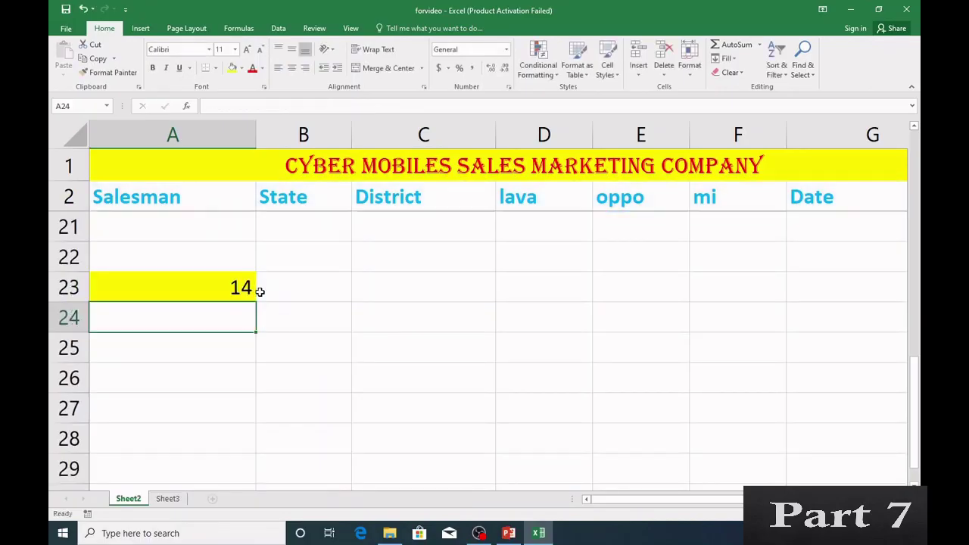
Compare the lookup result in A23 with the lava quantity in the salesman's record in row 4.
click(241, 289)
scroll(260, 275, up, 6)
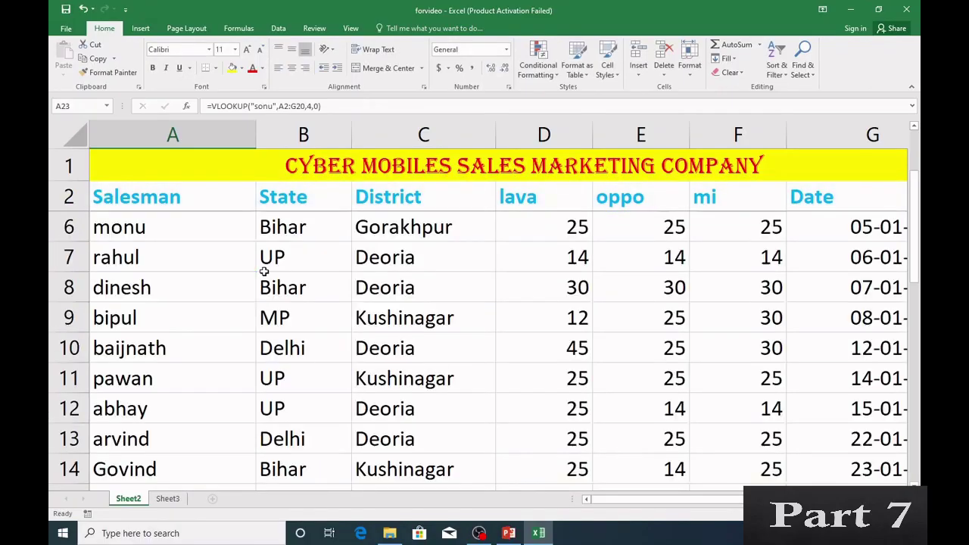
click(88, 258)
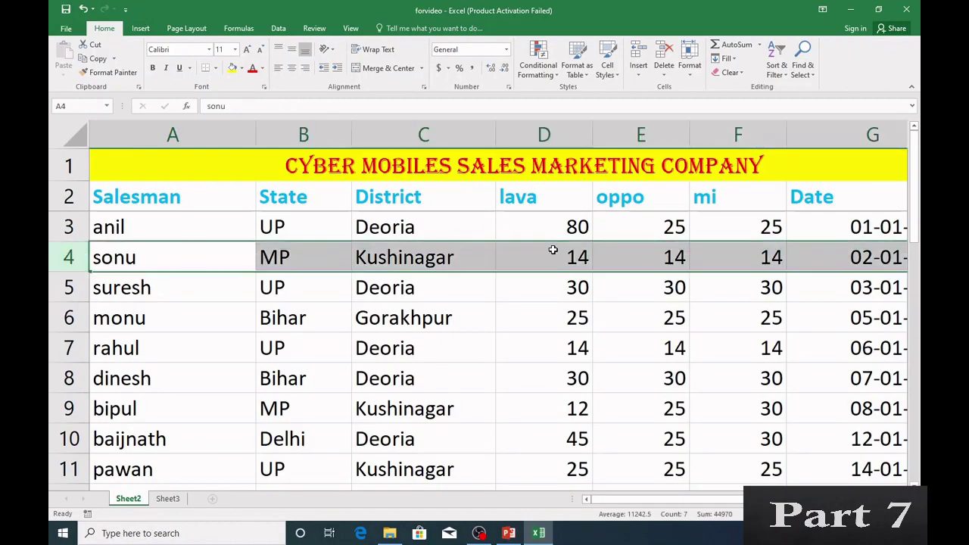
click(567, 258)
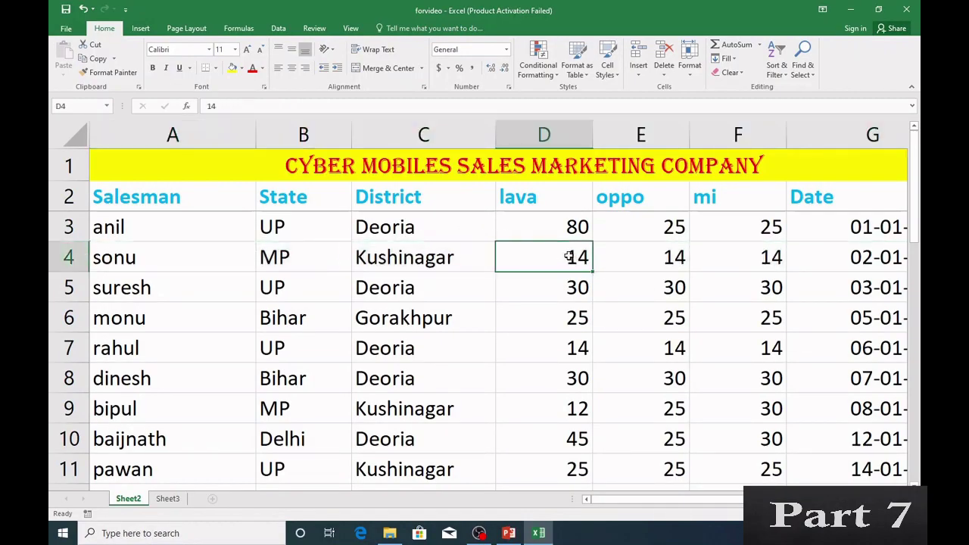
scroll(439, 292, down, 5)
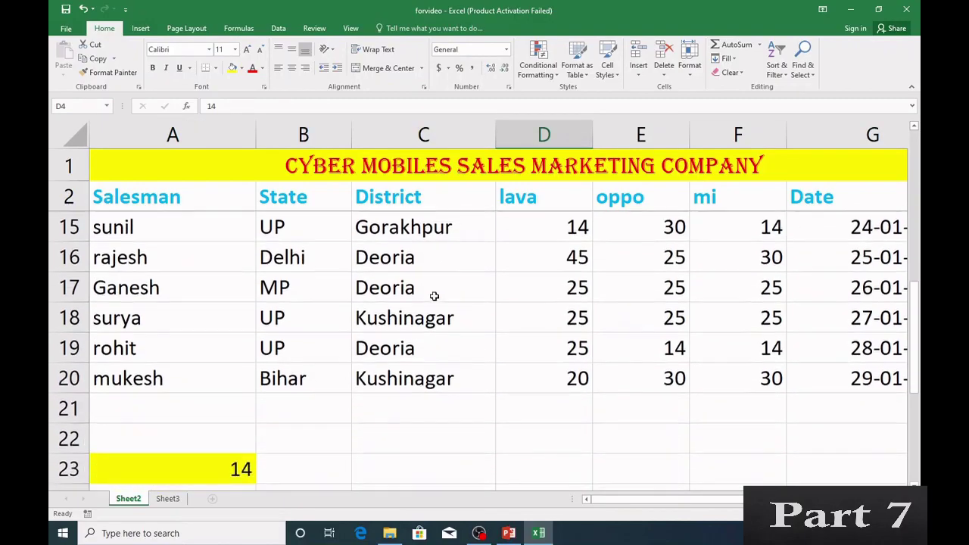
Change the column index in the A23 VLOOKUP formula to 2 to return the salesman's State.
click(239, 378)
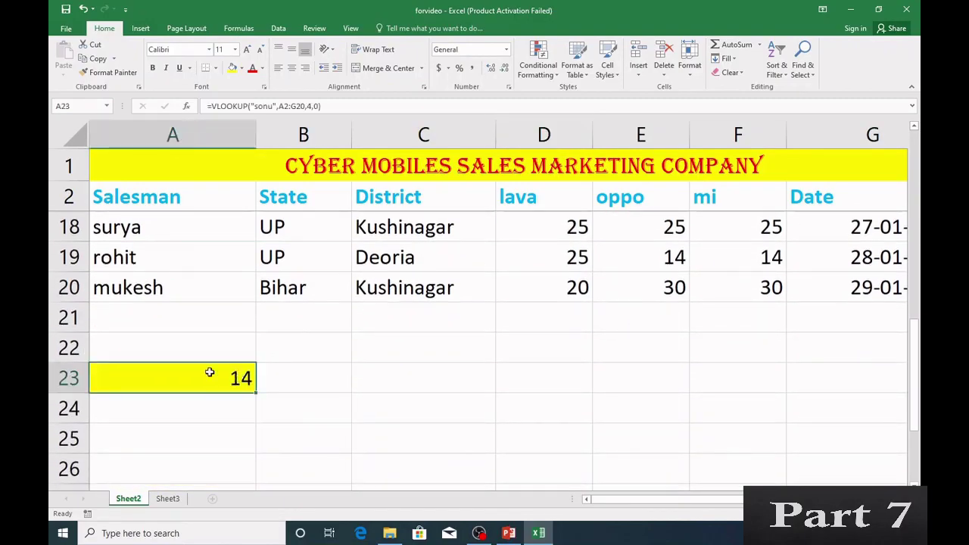
double_click(210, 372)
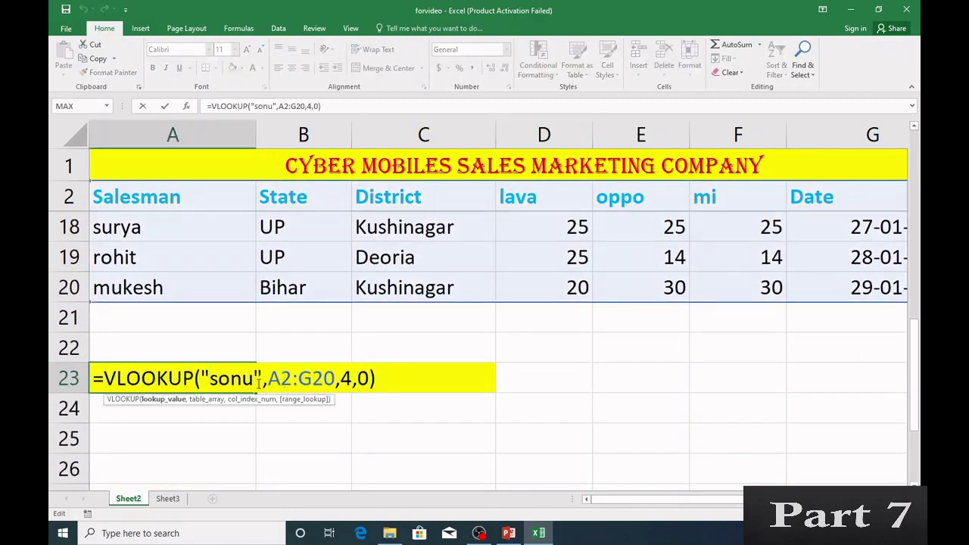
click(353, 378)
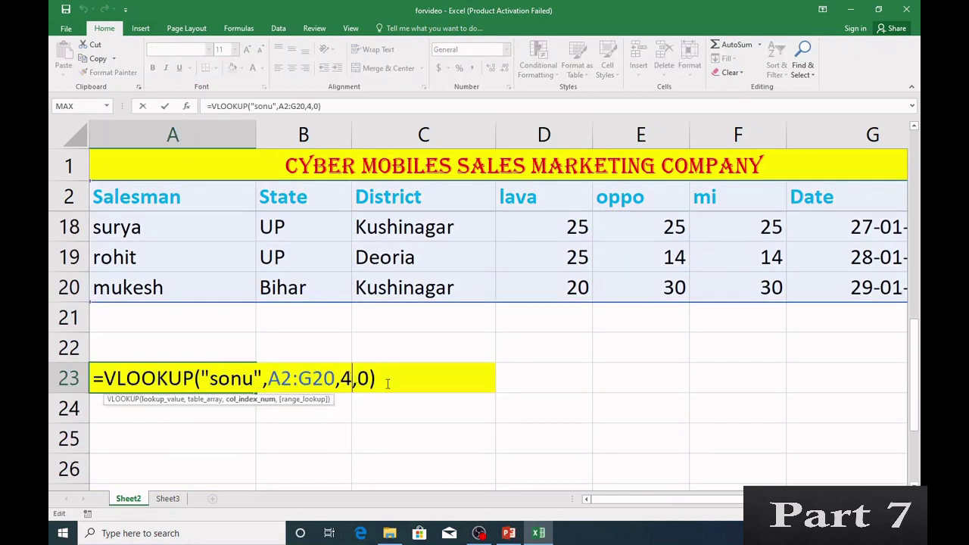
key(BackSpace)
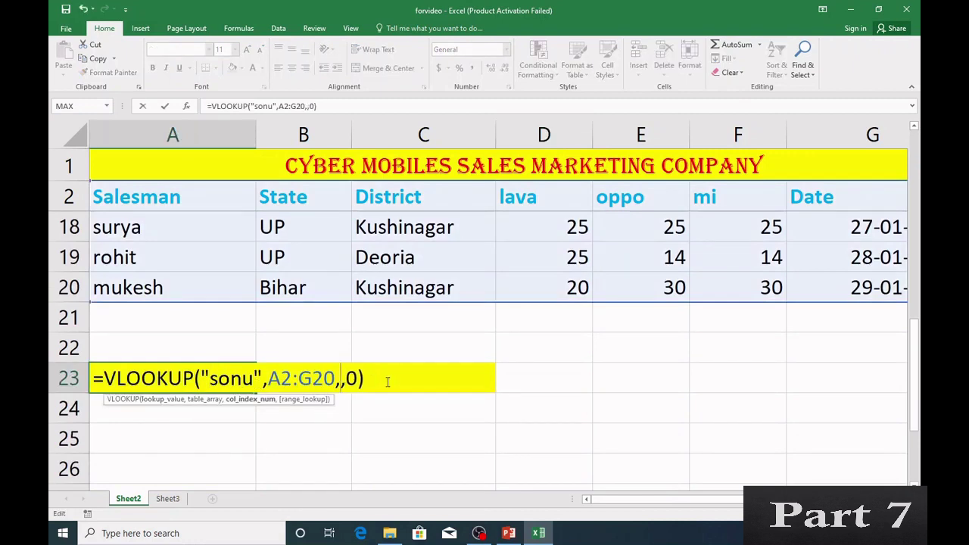
text(2)
key(Return)
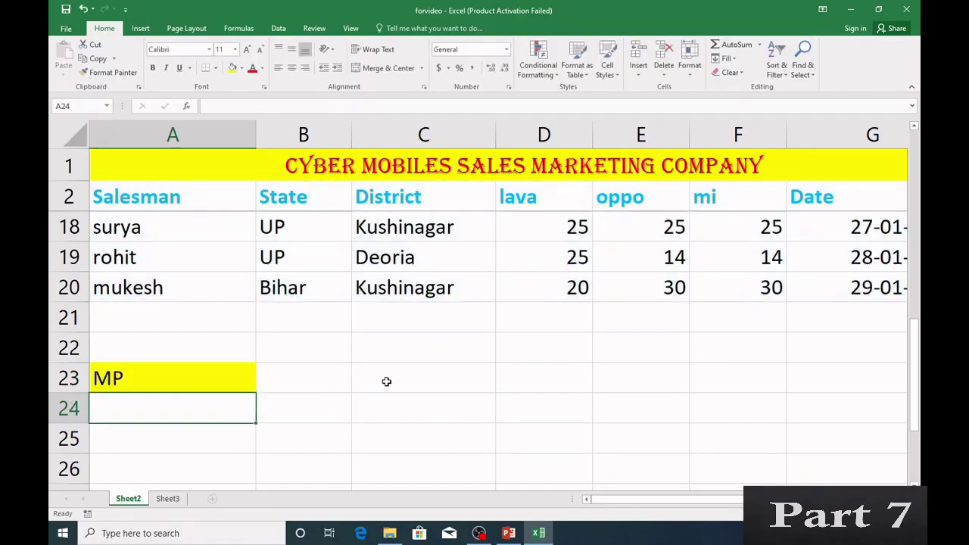
Compare the State returned by the A23 VLOOKUP formula with the salesman's record in row 4.
click(165, 372)
double_click(165, 372)
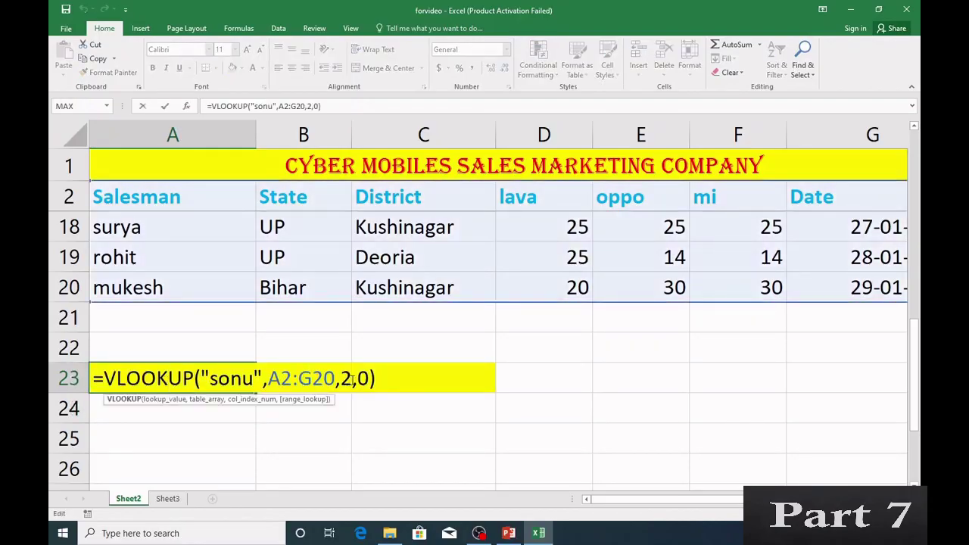
key(Return)
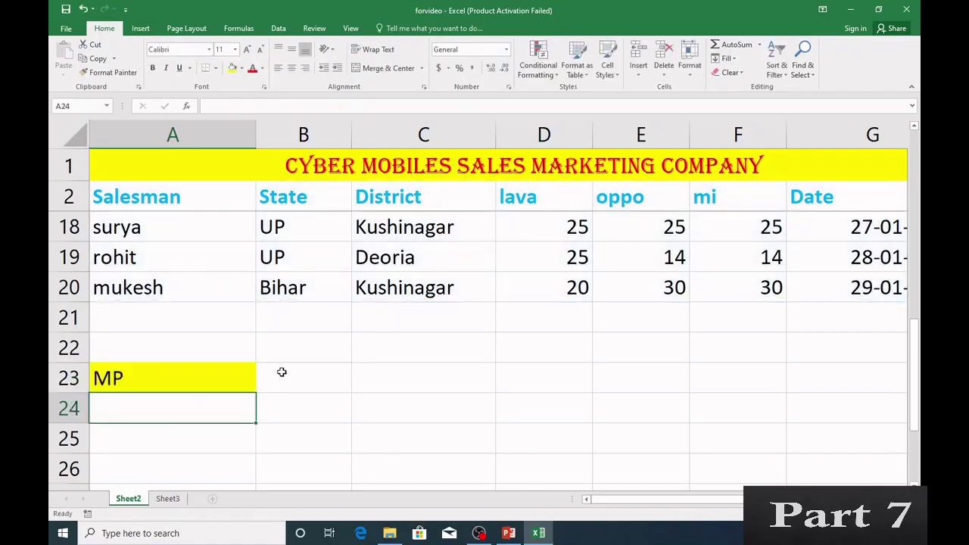
scroll(262, 271, up, 5)
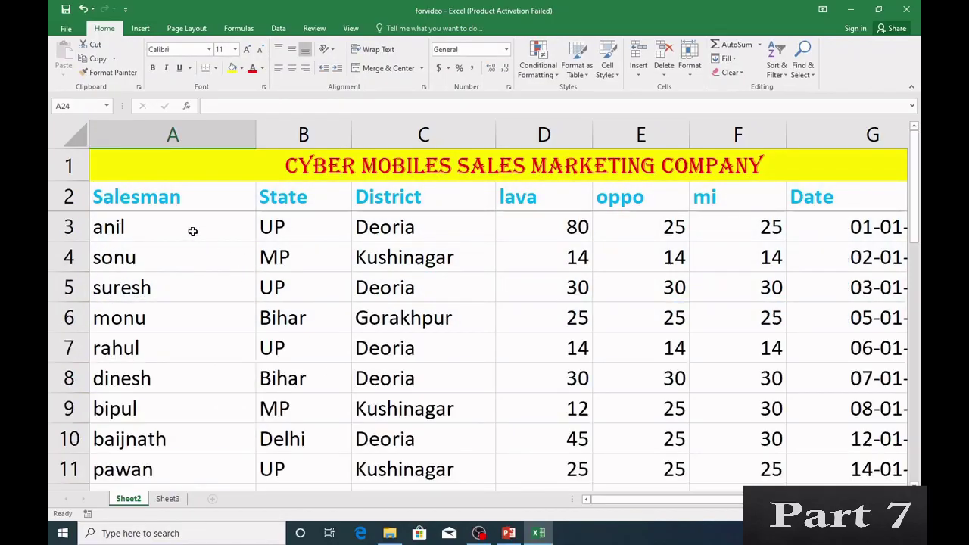
click(143, 258)
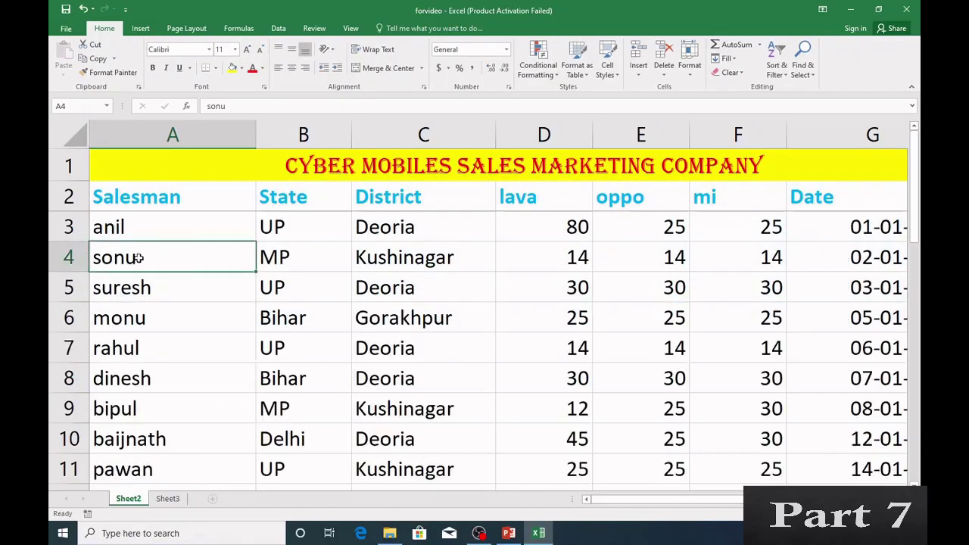
click(280, 259)
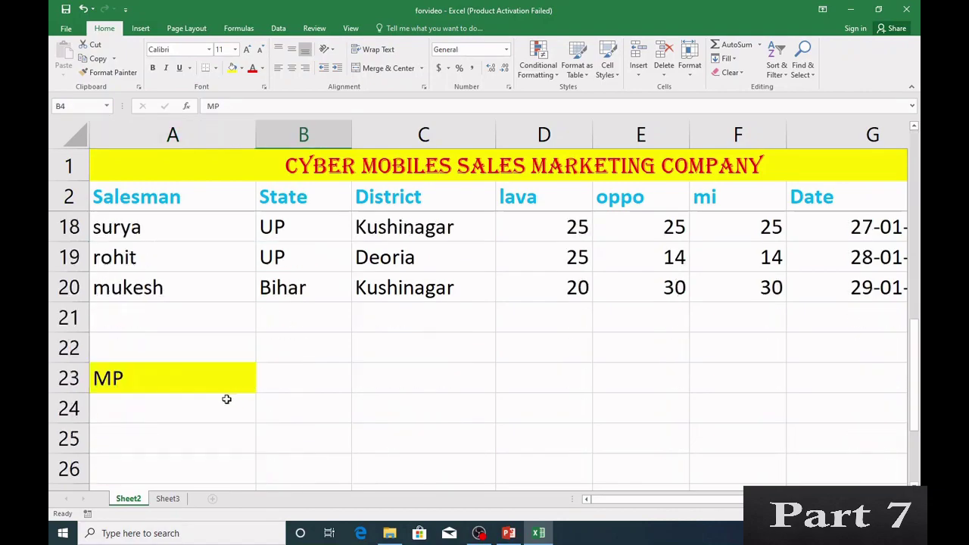
Change the column index in the A23 VLOOKUP formula to 3 to return the salesman's District.
click(195, 381)
double_click(195, 380)
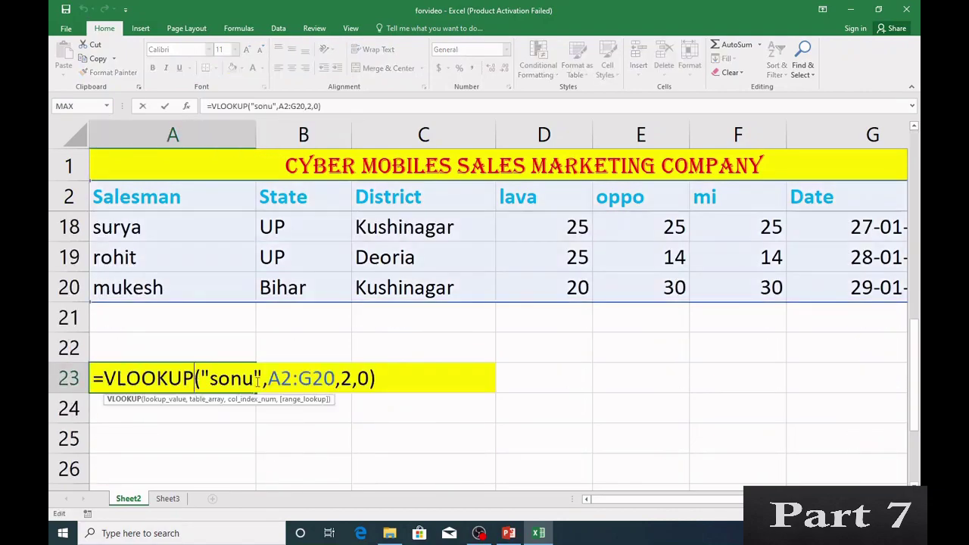
click(351, 379)
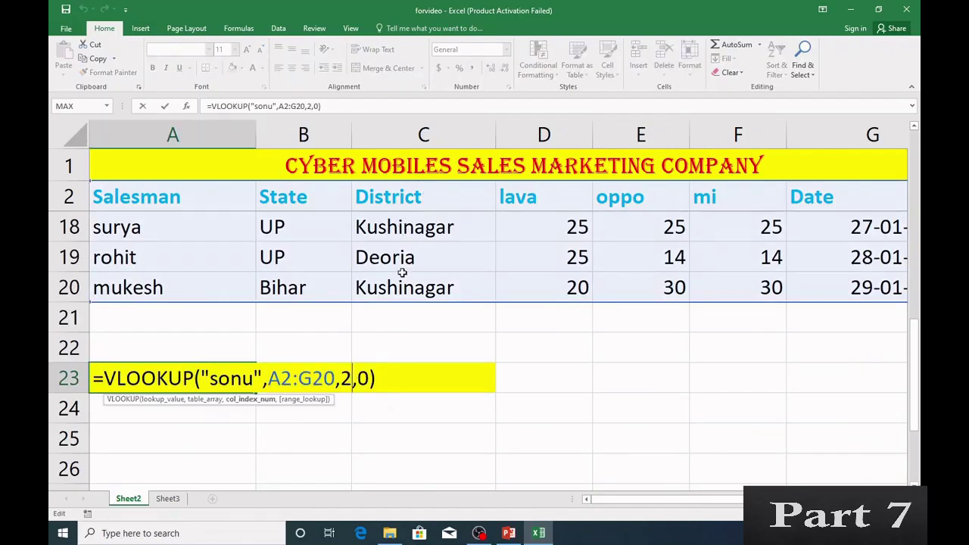
key(BackSpace)
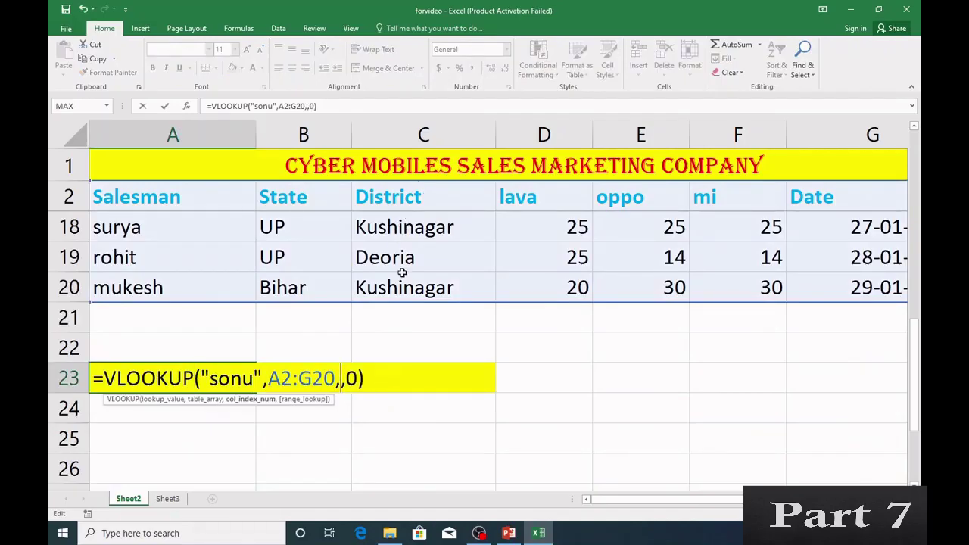
text(3)
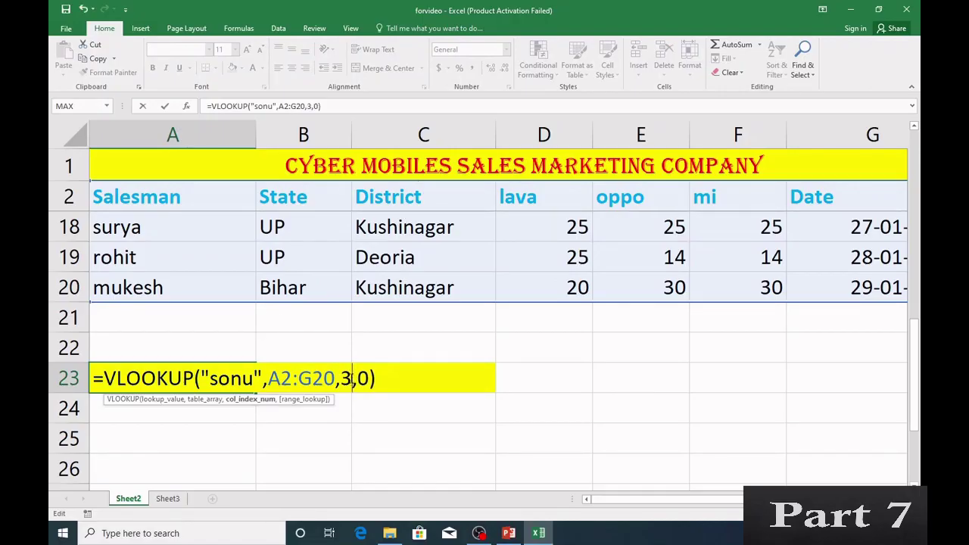
key(Return)
Compare the District returned in A23 with the salesman's record in row 4.
click(167, 377)
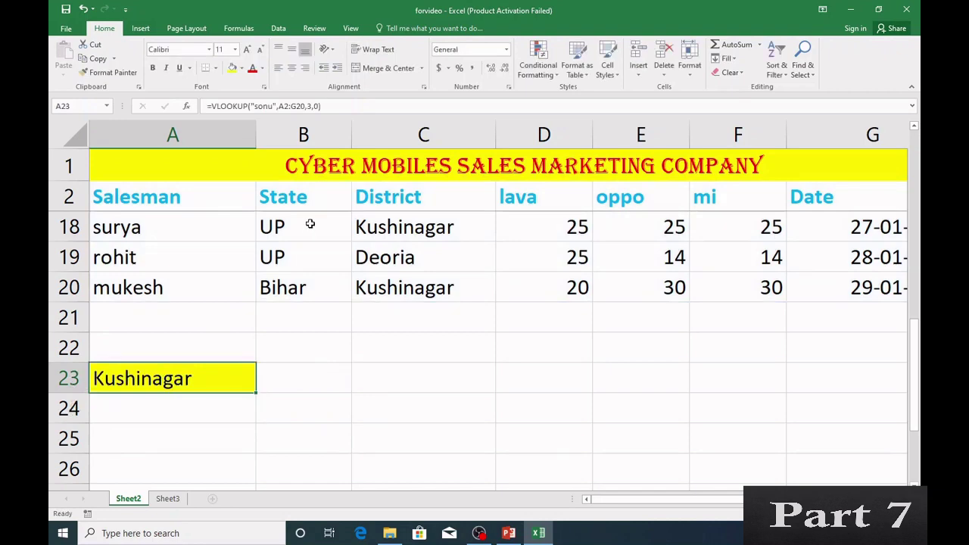
scroll(272, 299, up, 5)
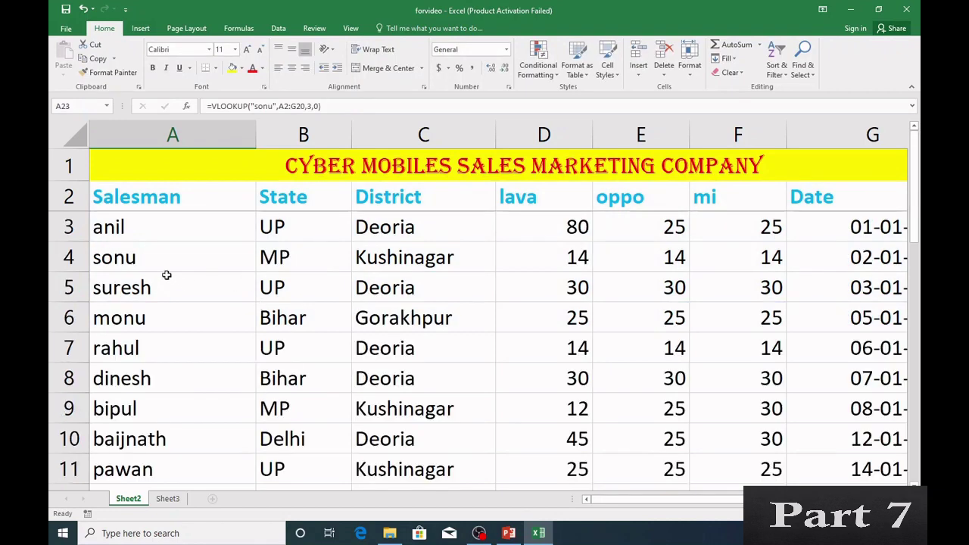
click(70, 256)
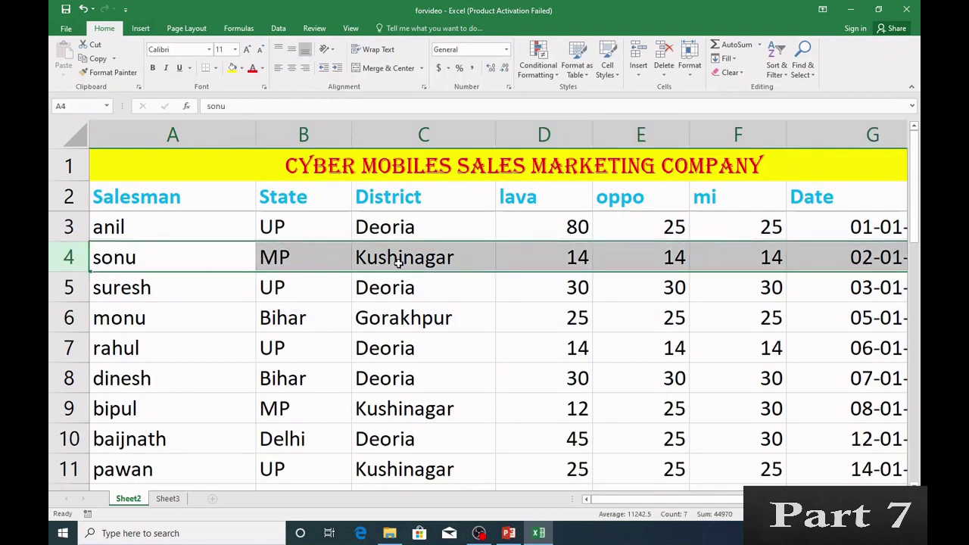
scroll(346, 321, down, 5)
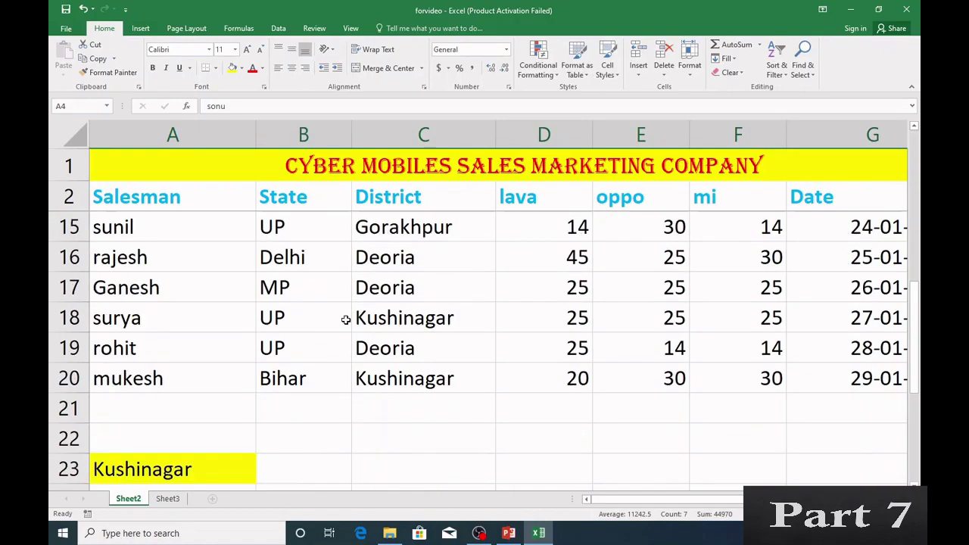
Review the column index and range lookup arguments of the A23 VLOOKUP formula without changing them.
double_click(207, 376)
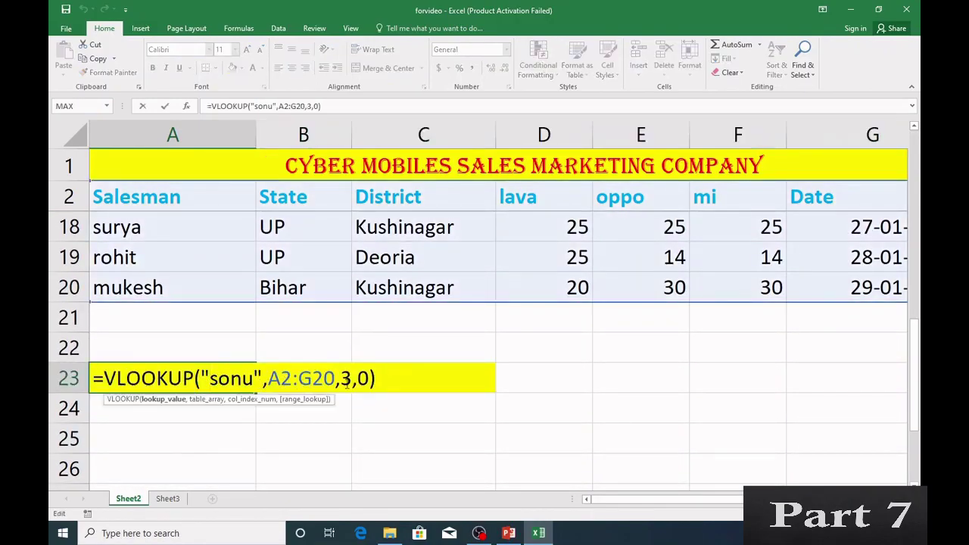
click(375, 379)
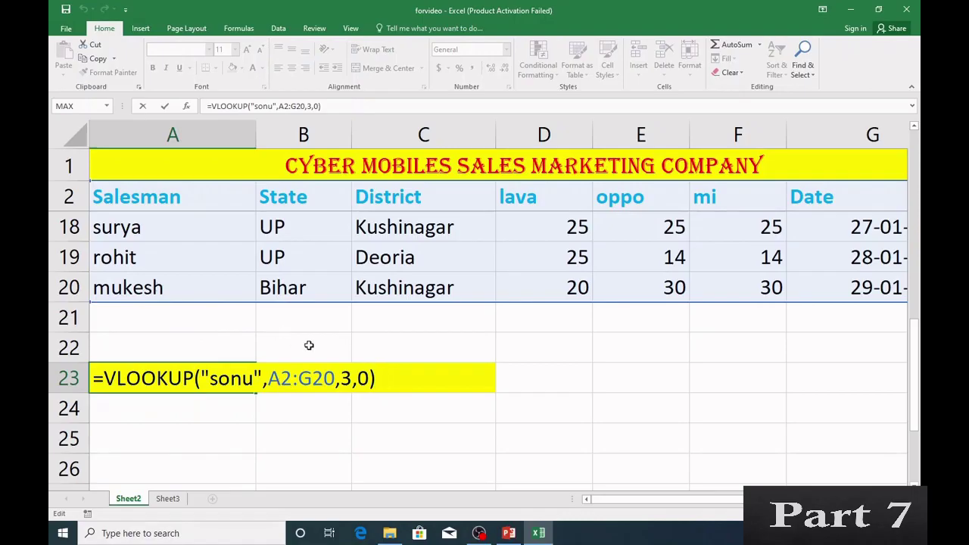
key(Return)
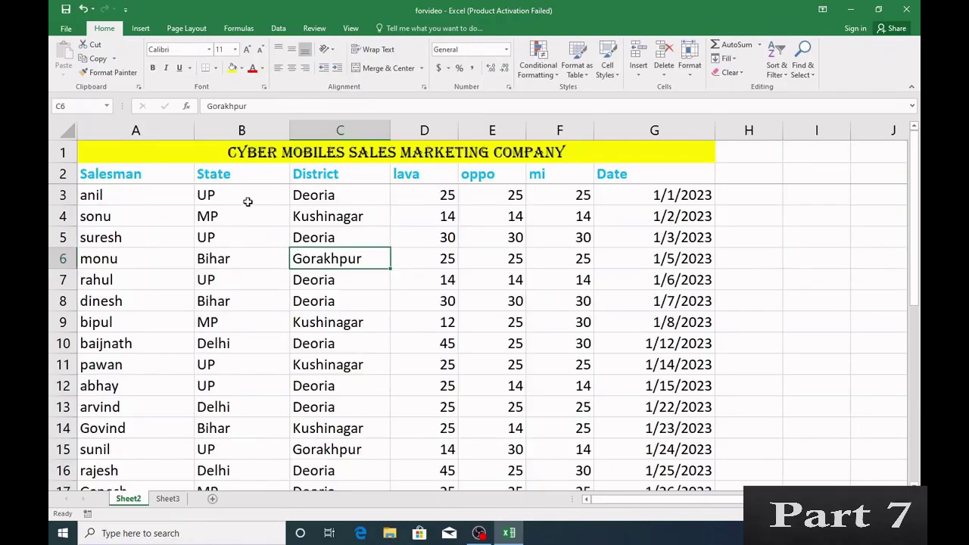
Copy the header row A2:G2 from Salesman to Date and paste it below the table starting at A23.
click(176, 206)
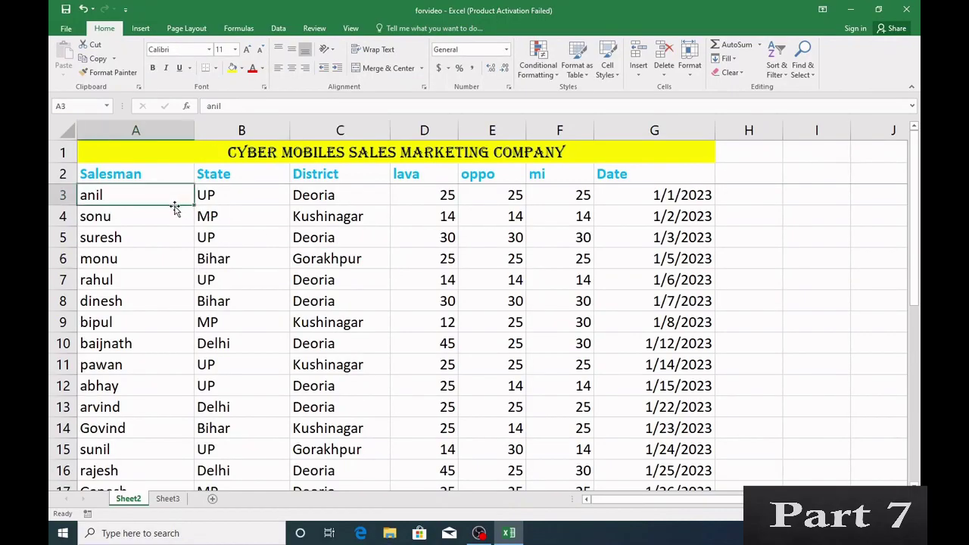
drag(106, 174, 621, 187)
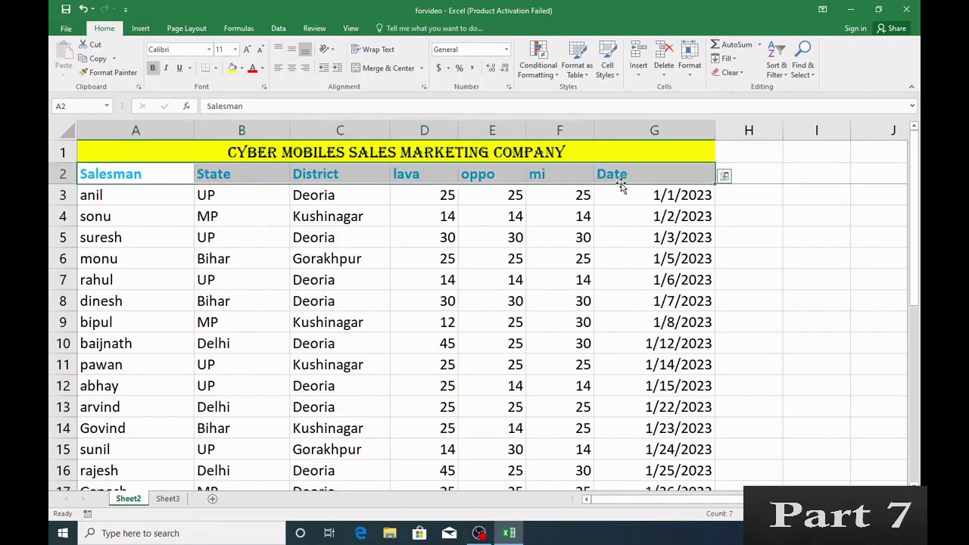
key(ctrl+c)
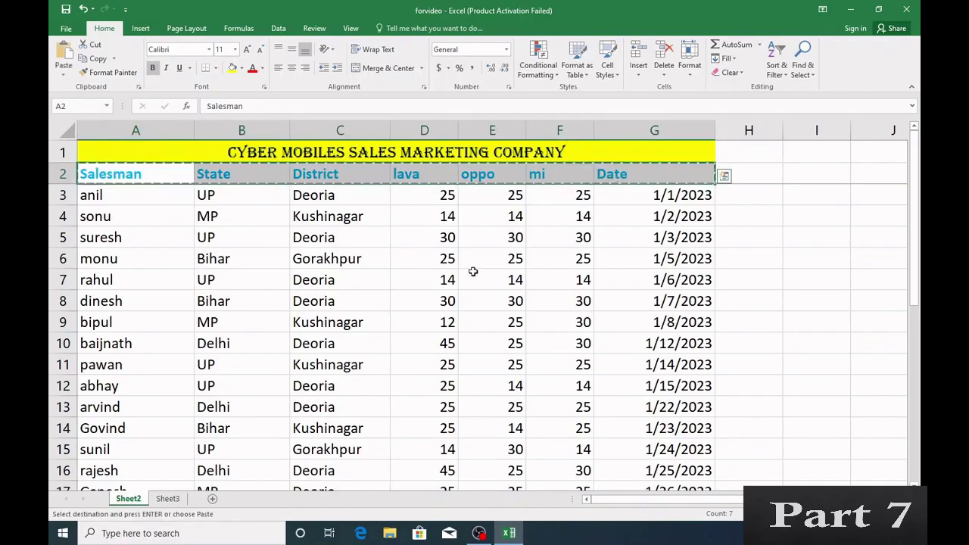
scroll(454, 276, down, 4)
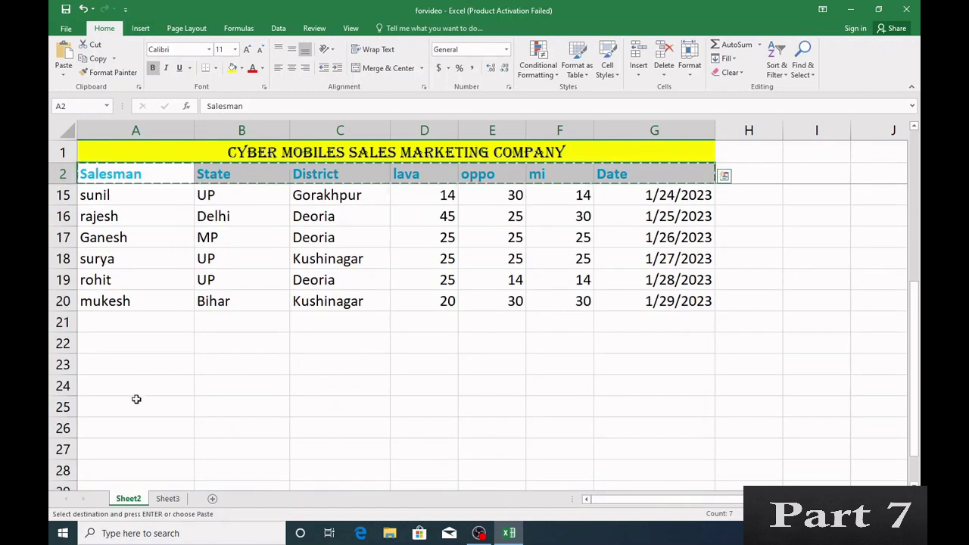
click(126, 364)
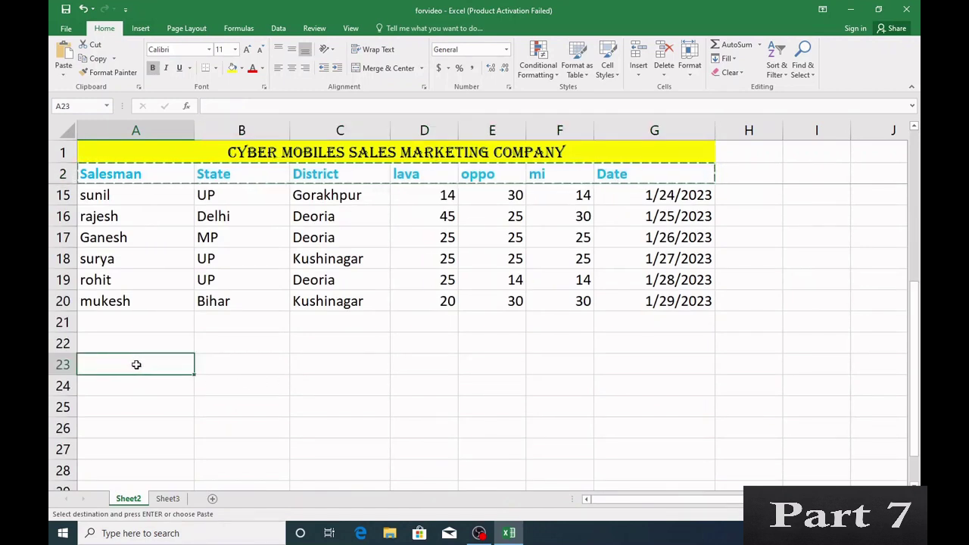
key(ctrl+v)
Fill cell A24, below the copied Salesman header, with yellow.
click(189, 387)
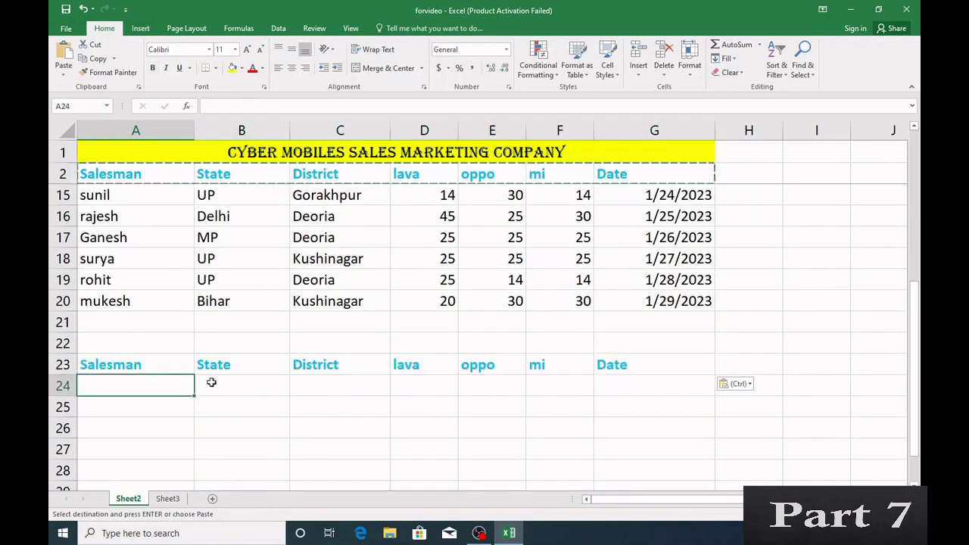
ctrl+scroll(237, 383, up, 3)
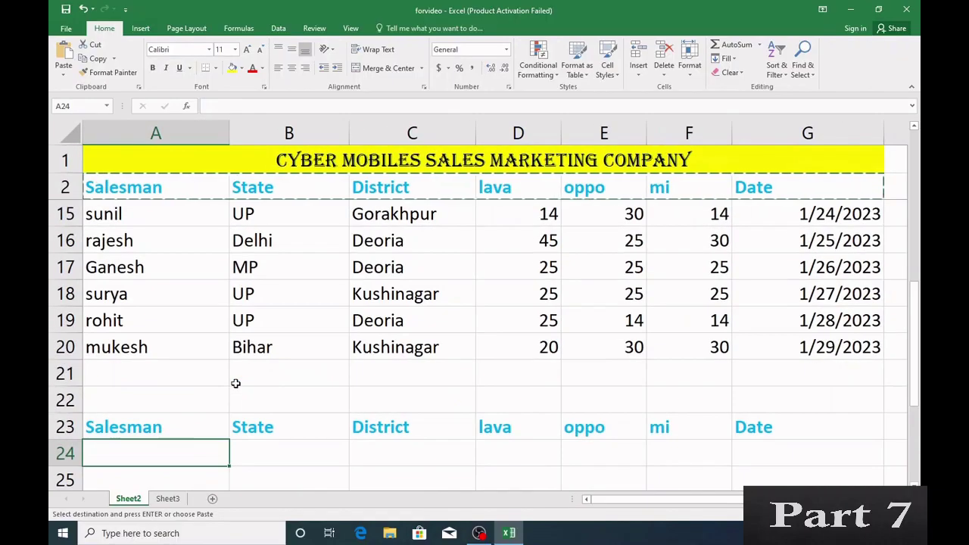
scroll(236, 384, down, 2)
scroll(236, 383, down, 1)
scroll(256, 320, up, 2)
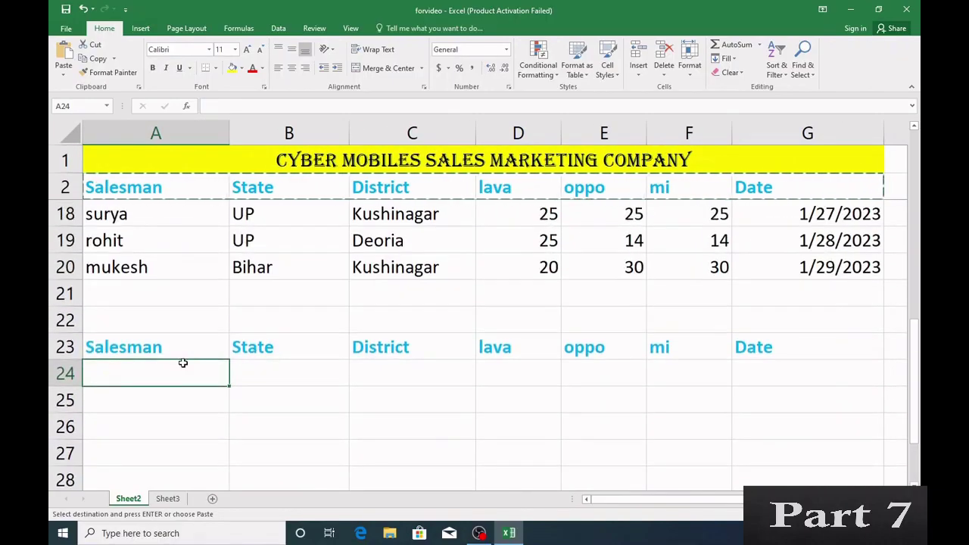
ctrl+scroll(166, 371, up, 1)
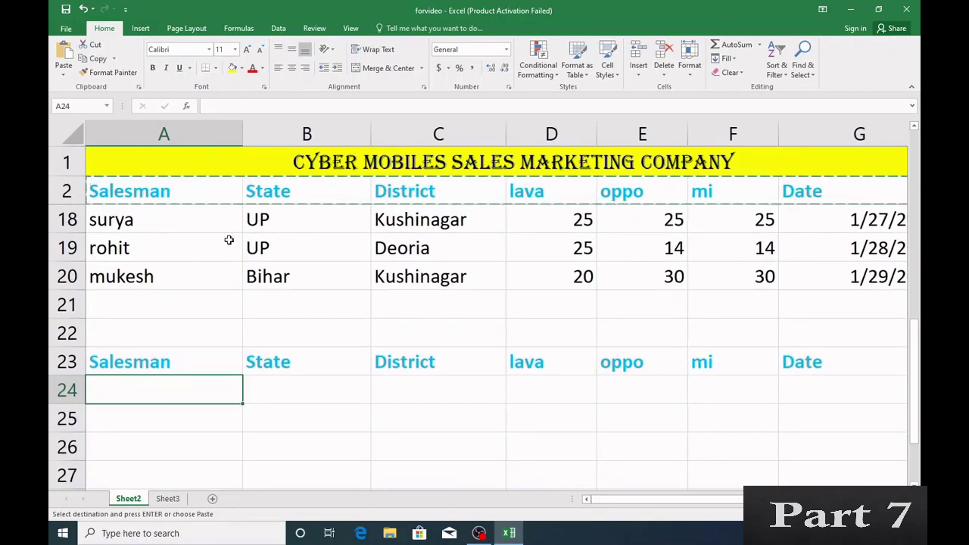
click(233, 68)
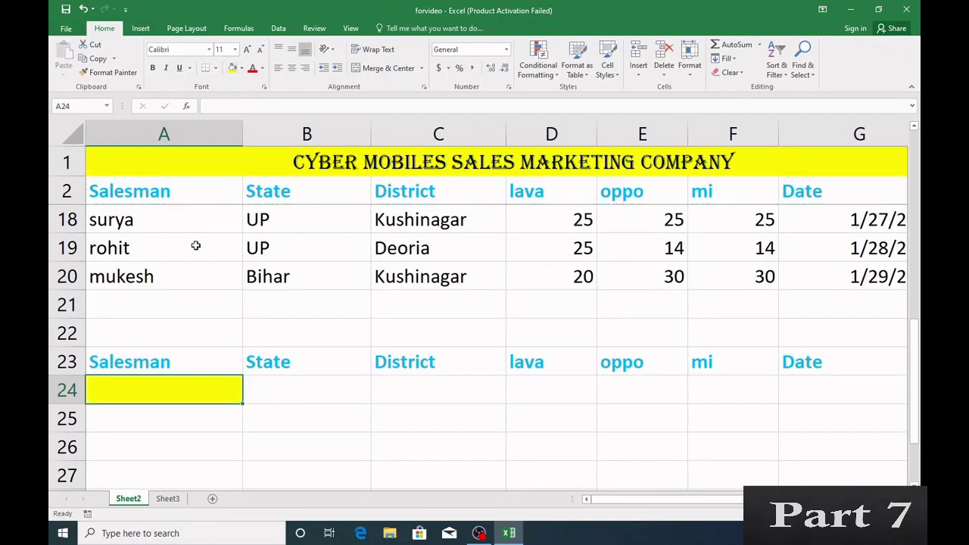
Begin a VLOOKUP formula in B24, below the copied State header, with A24 as the lookup value.
click(289, 388)
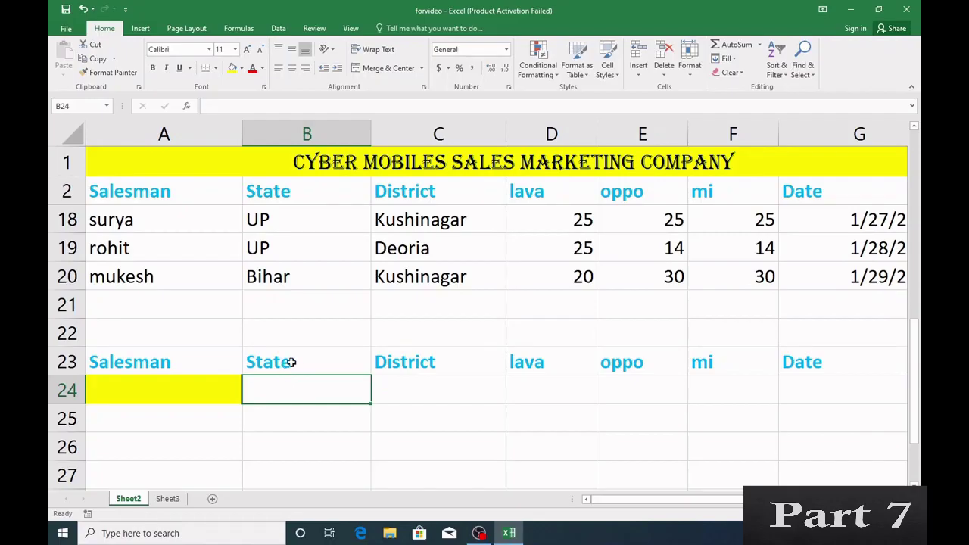
click(288, 362)
click(289, 391)
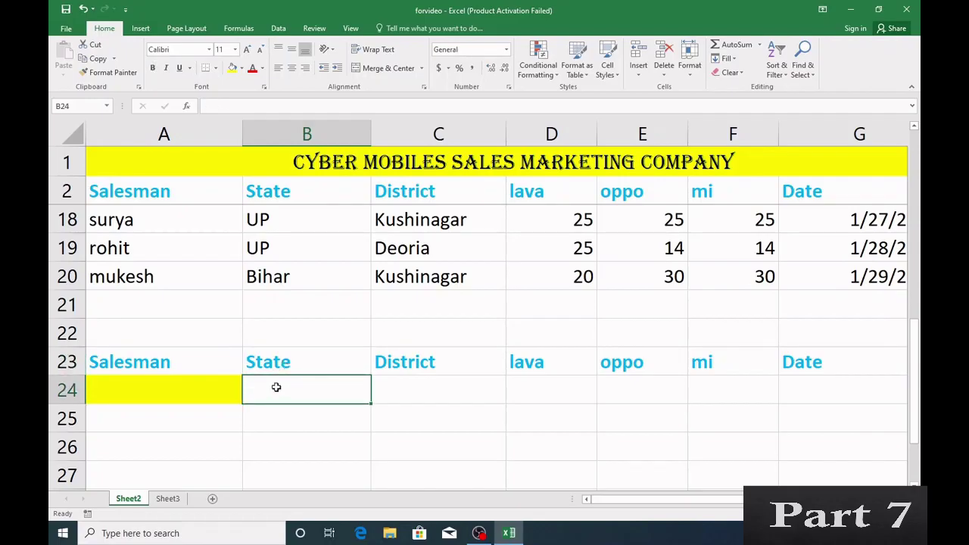
click(169, 393)
click(289, 391)
text(v)
key(BackSpace)
text(=)
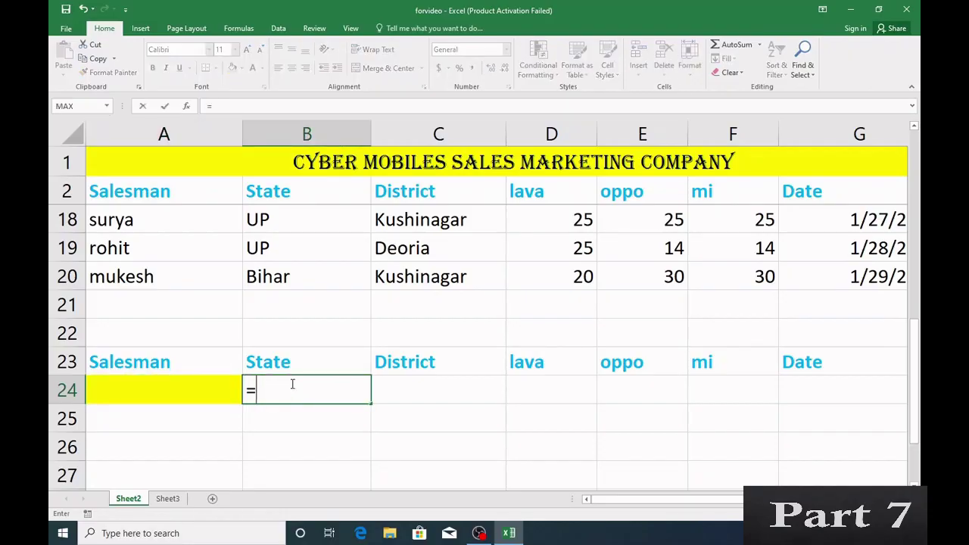
text(vlo)
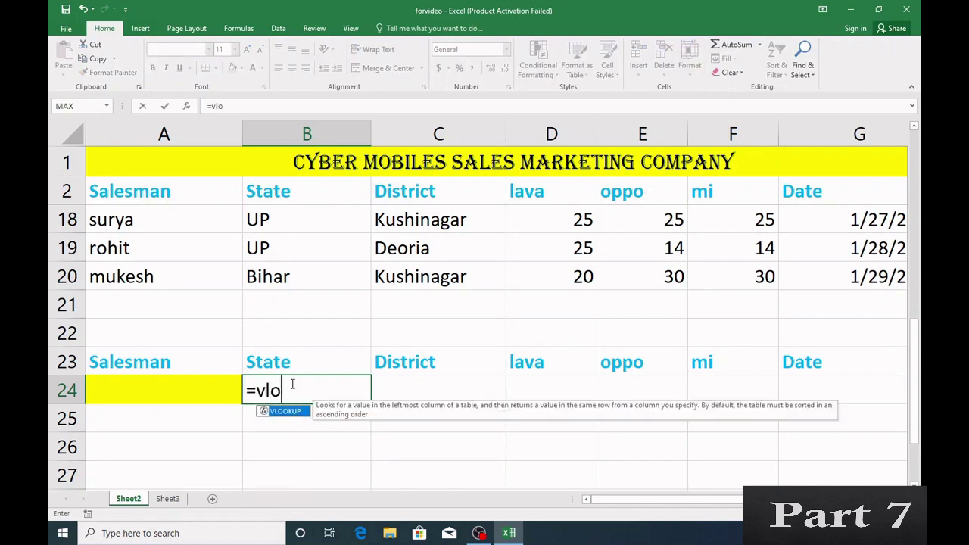
key(Tab)
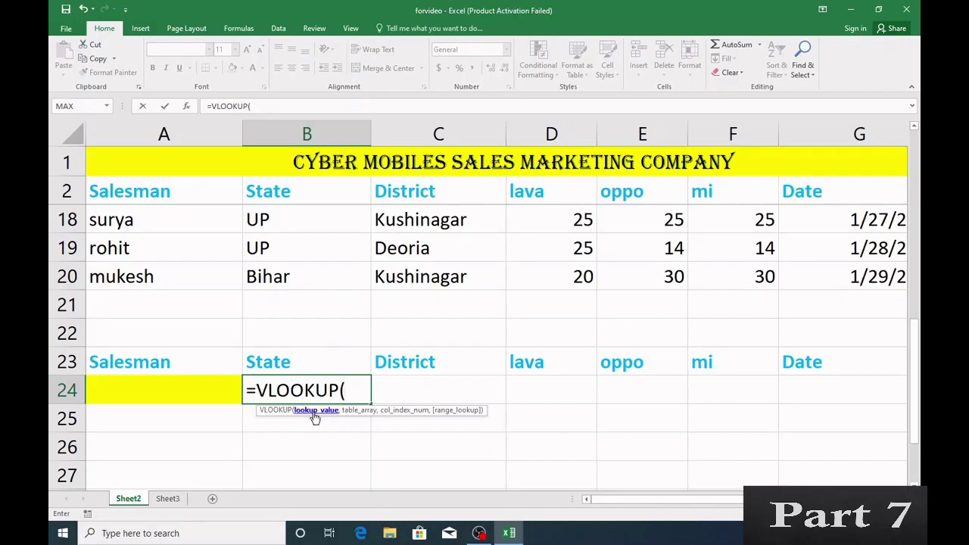
click(157, 391)
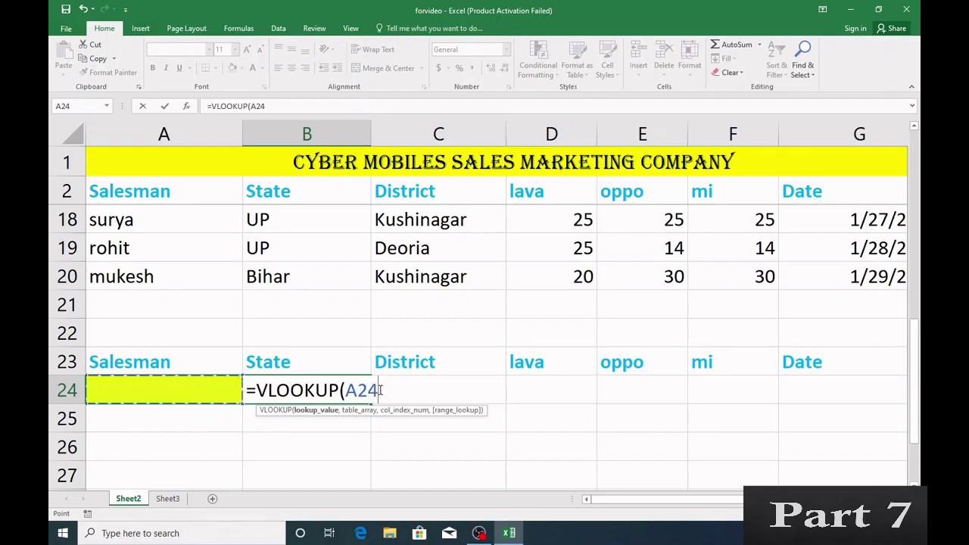
text(,)
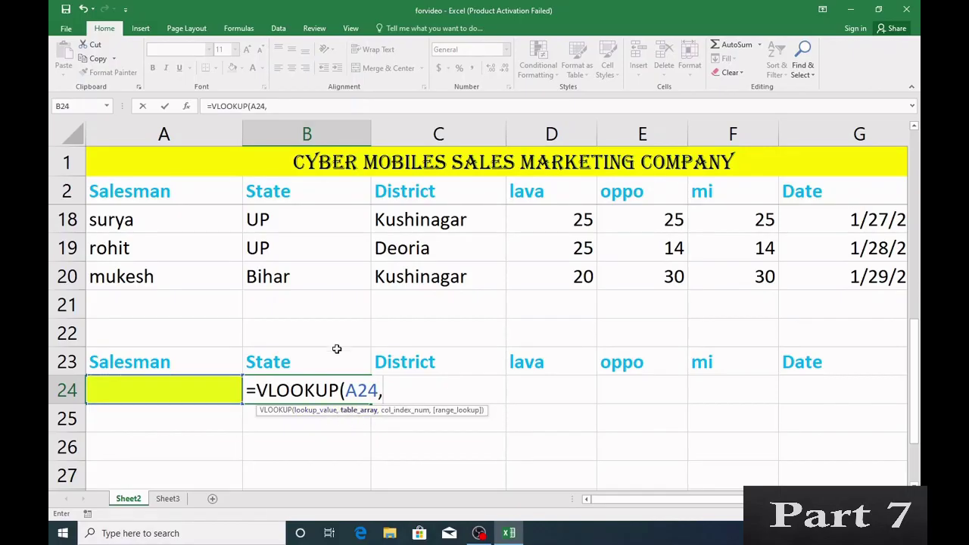
Set the table array of the B24 VLOOKUP formula to the sales table range A2:G20.
scroll(341, 343, up, 5)
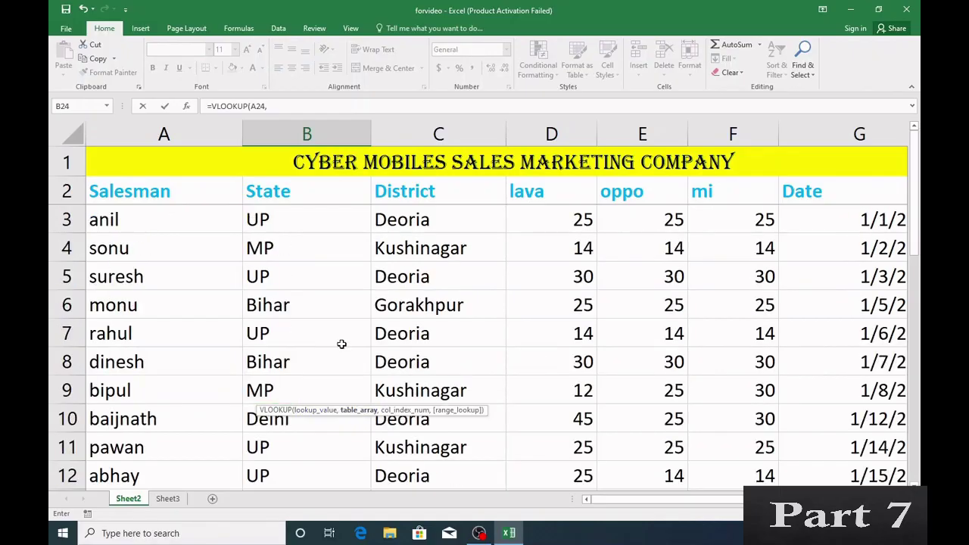
drag(184, 202, 662, 443)
scroll(663, 443, down, 3)
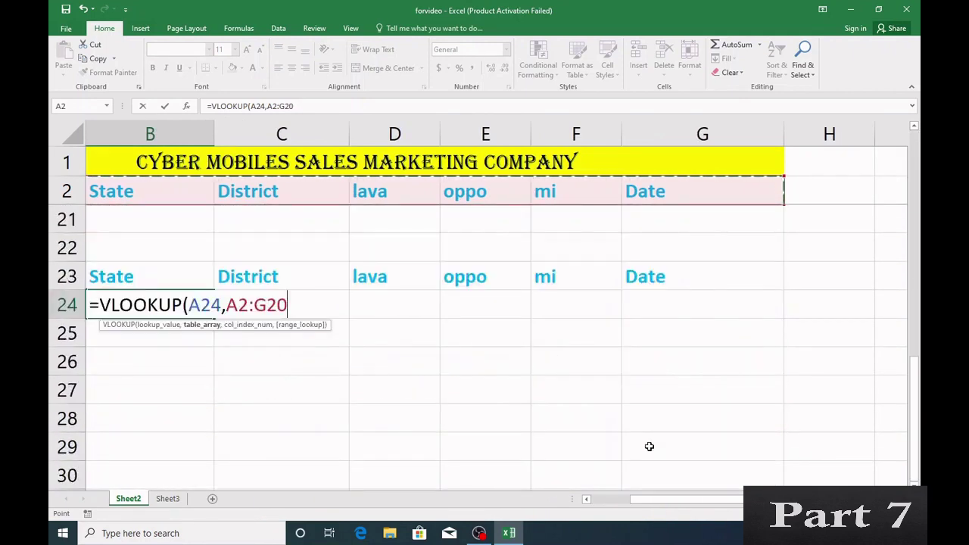
Set the column index number of the B24 VLOOKUP formula to 2, the State column of the table.
text(,)
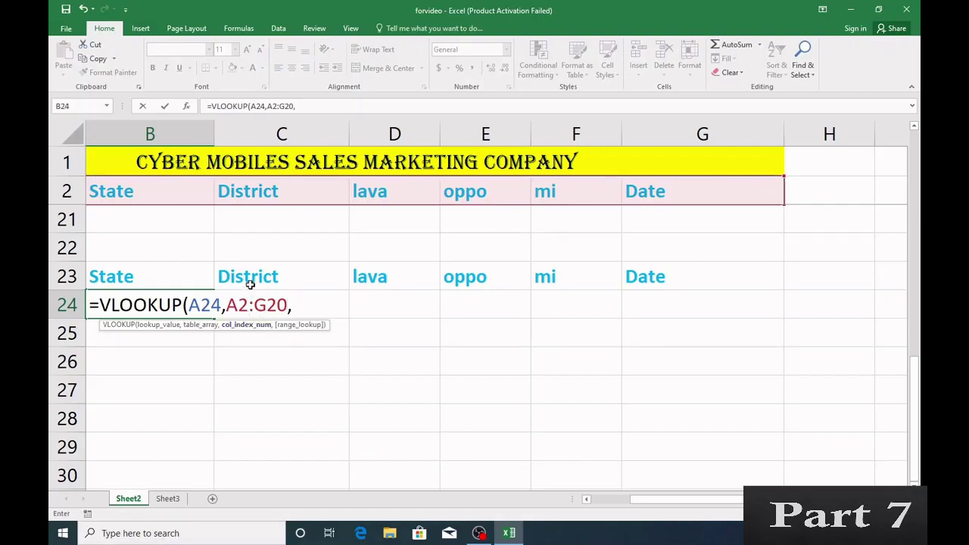
scroll(384, 367, left, 1)
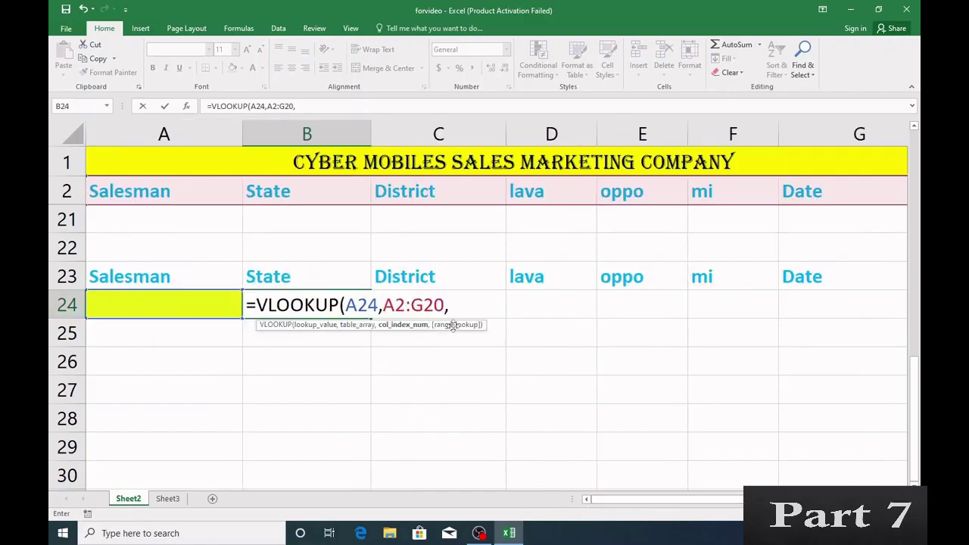
text(2)
drag(384, 304, 406, 305)
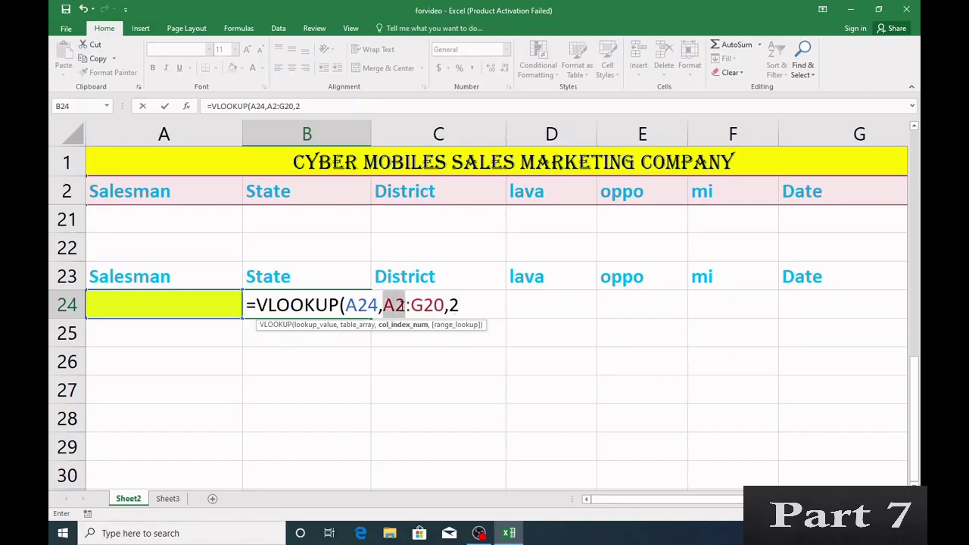
scroll(287, 234, up, 3)
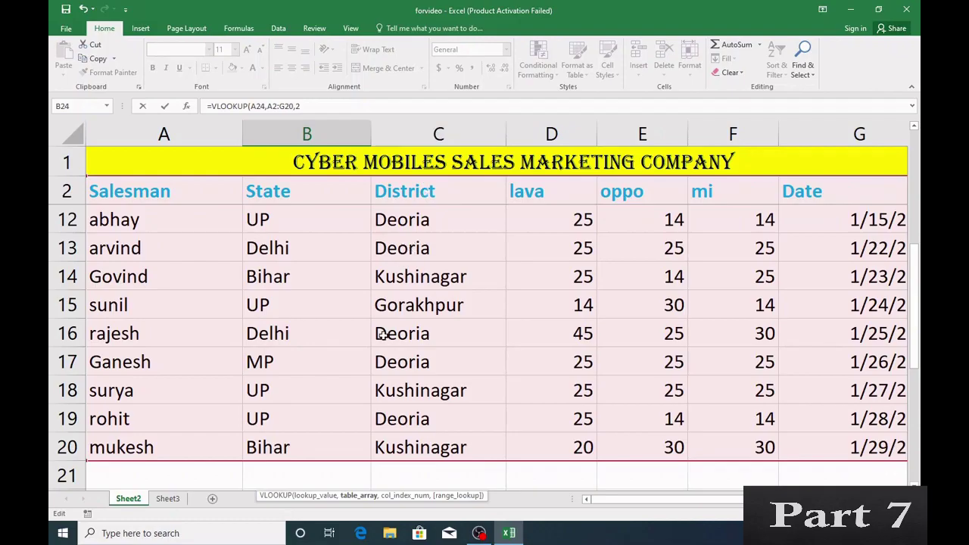
scroll(382, 336, down, 3)
click(466, 304)
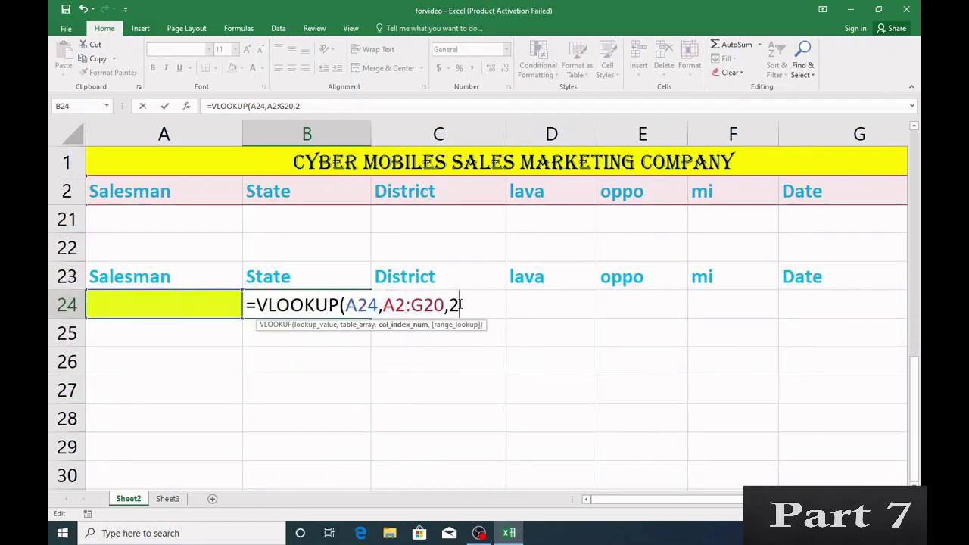
Complete the B24 VLOOKUP formula with range lookup 0 for an exact match and enter it.
text(,)
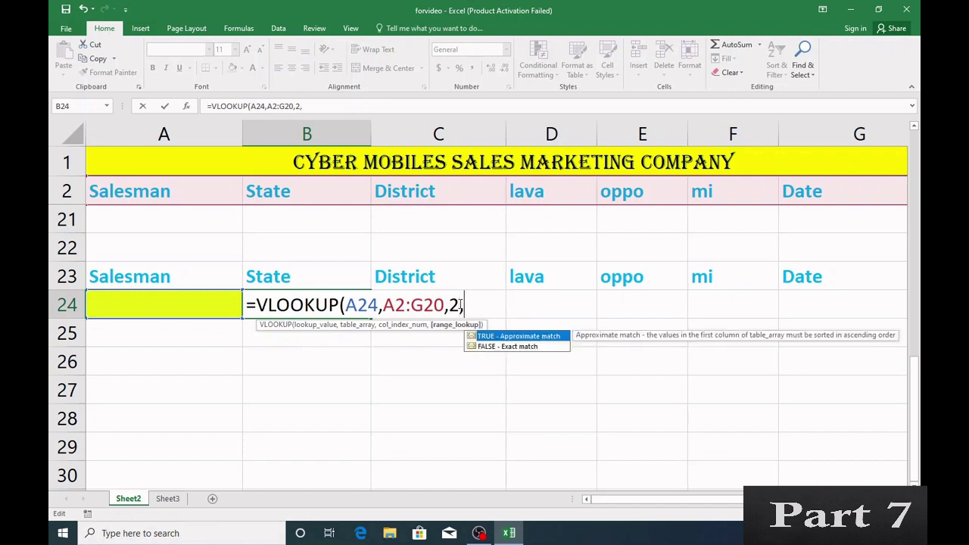
text(0)
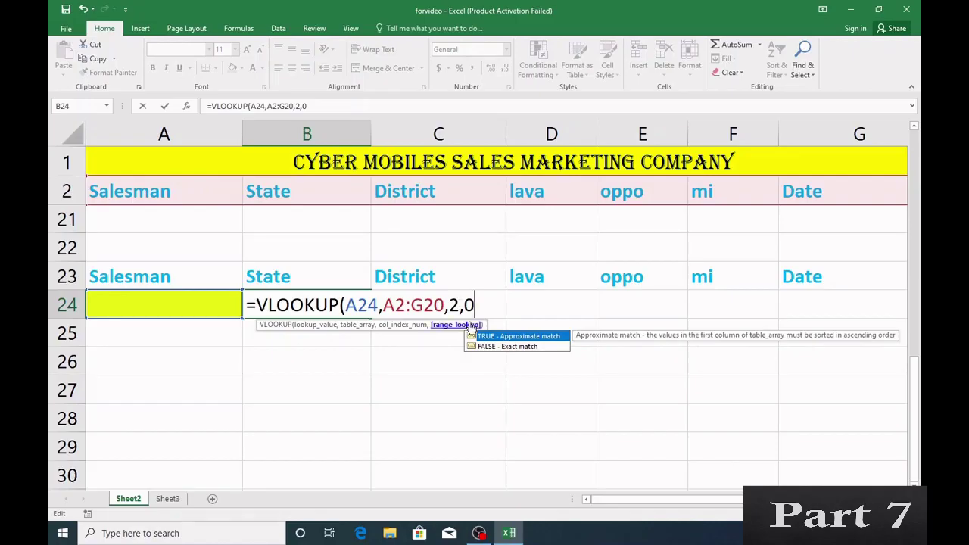
text())
key(Return)
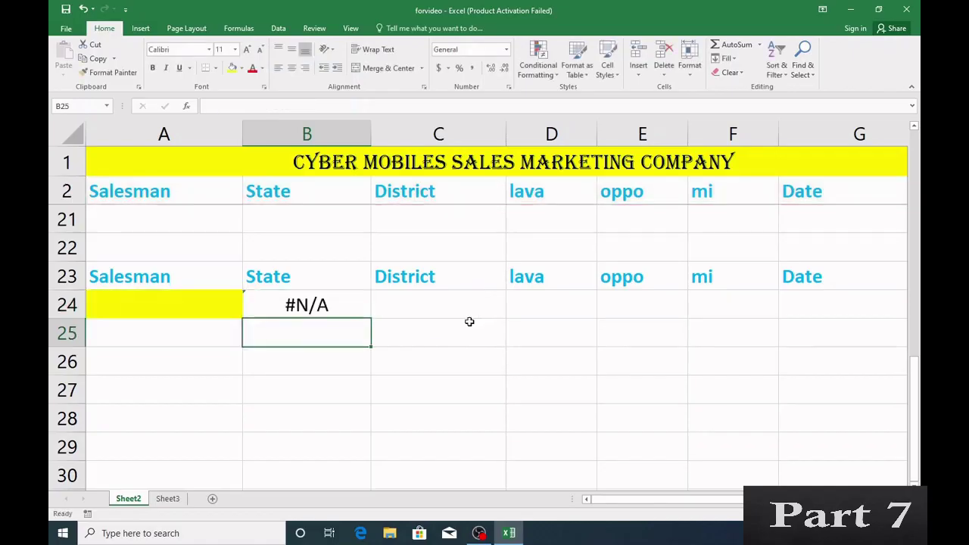
Enter the salesman's name from A3 in lookup cell A24 and check the state in B24 against row 3.
click(340, 303)
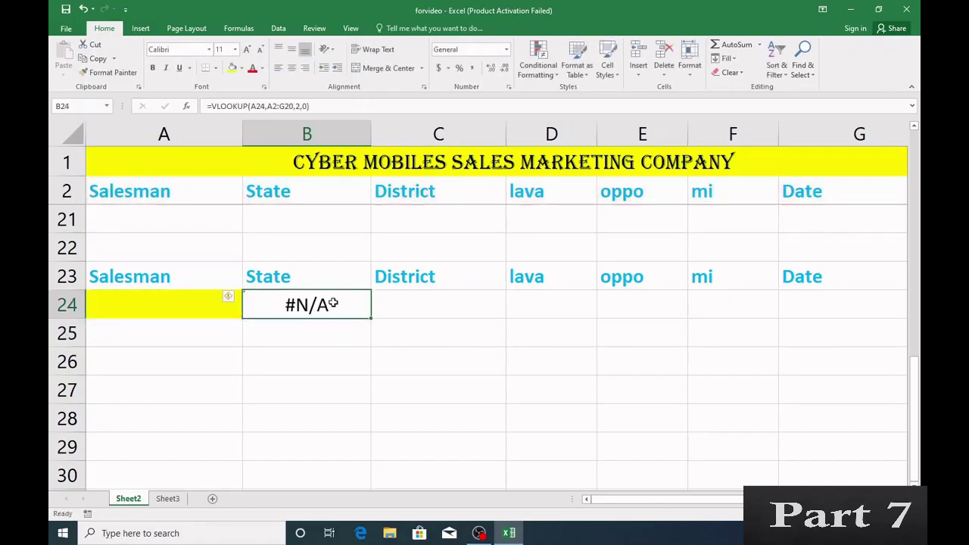
click(159, 306)
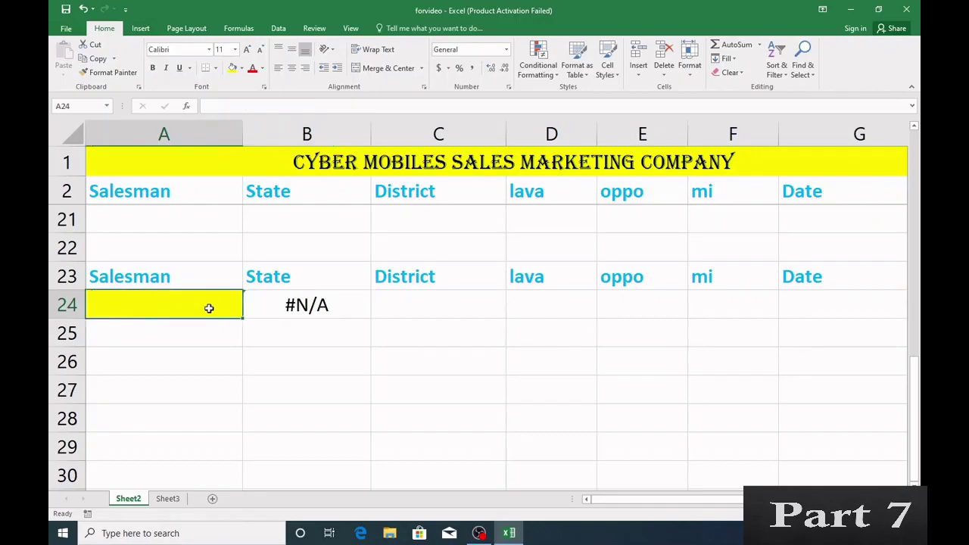
text(anil)
key(Return)
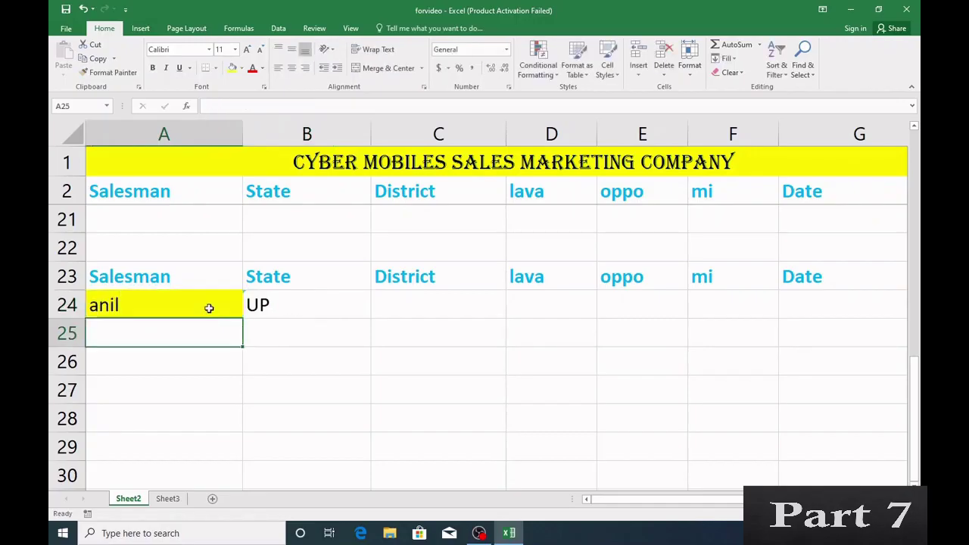
click(318, 303)
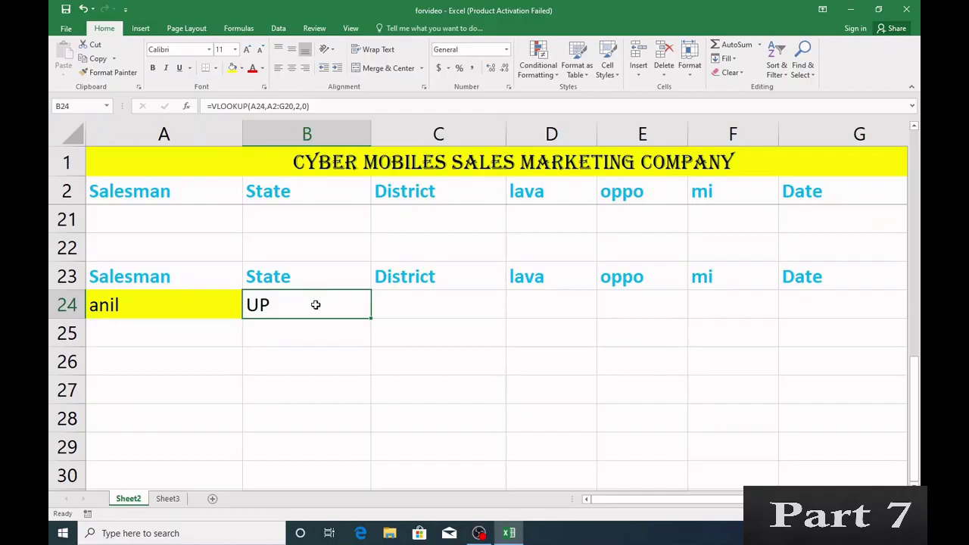
scroll(221, 262, up, 6)
click(171, 215)
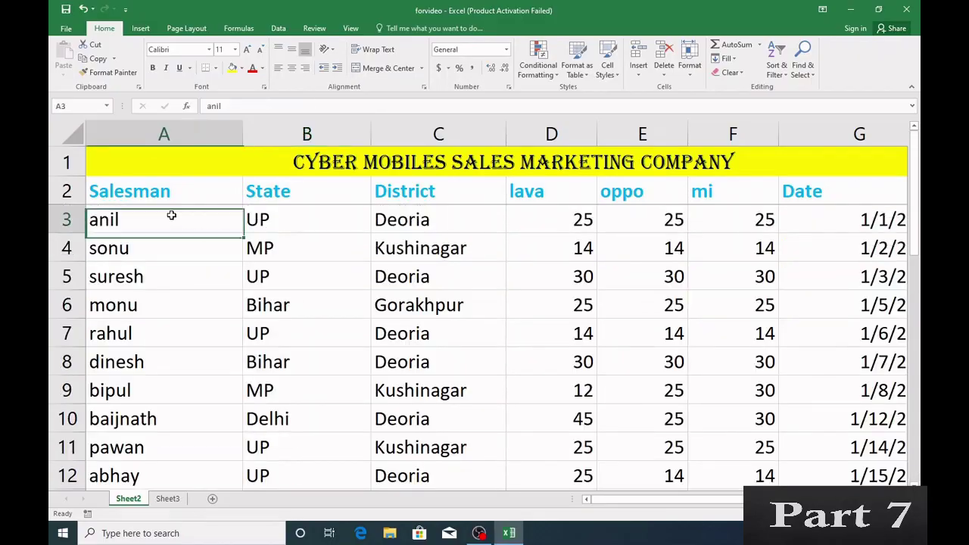
click(254, 221)
scroll(235, 253, down, 4)
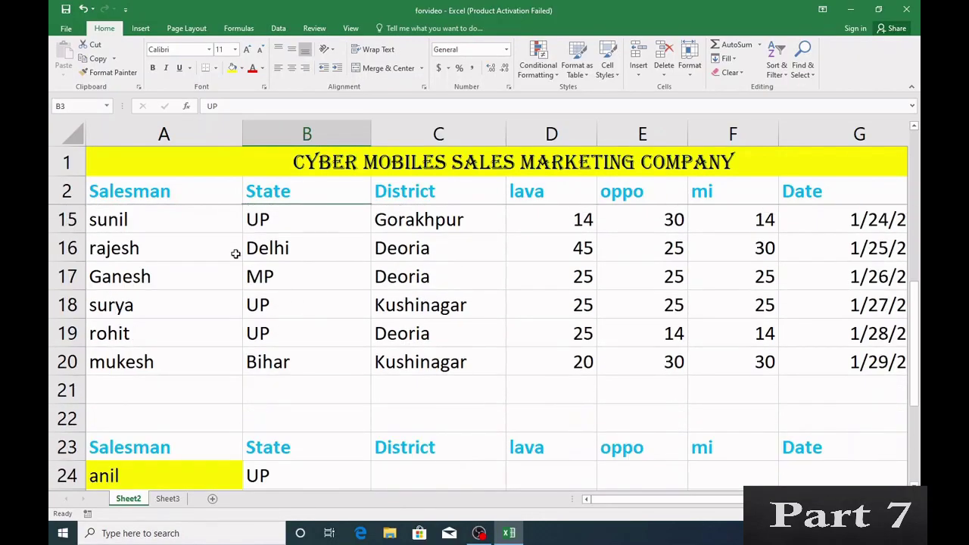
Replace the name in A24 with the salesman's name from A19 and compare the returned state with row 19.
click(145, 477)
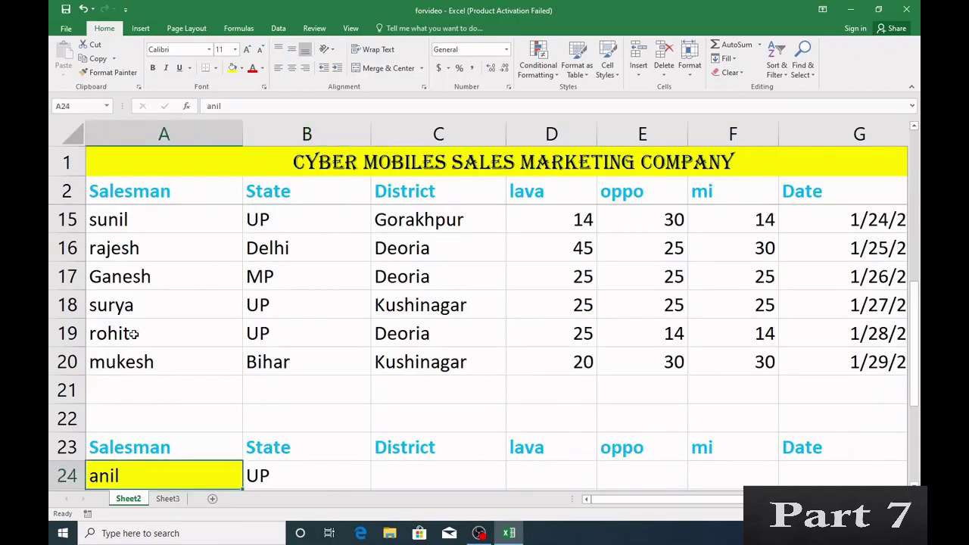
scroll(148, 430, down, 2)
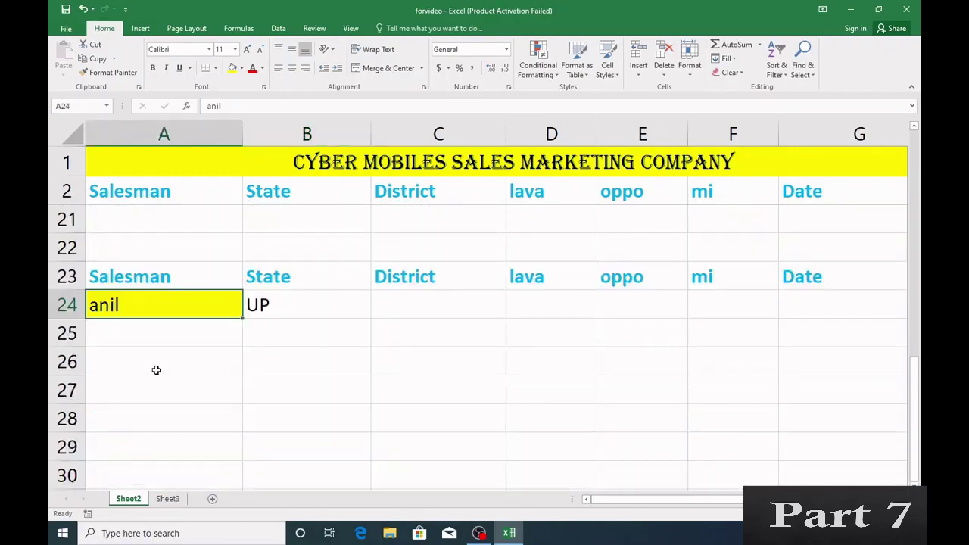
scroll(156, 370, up, 1)
text(rohit)
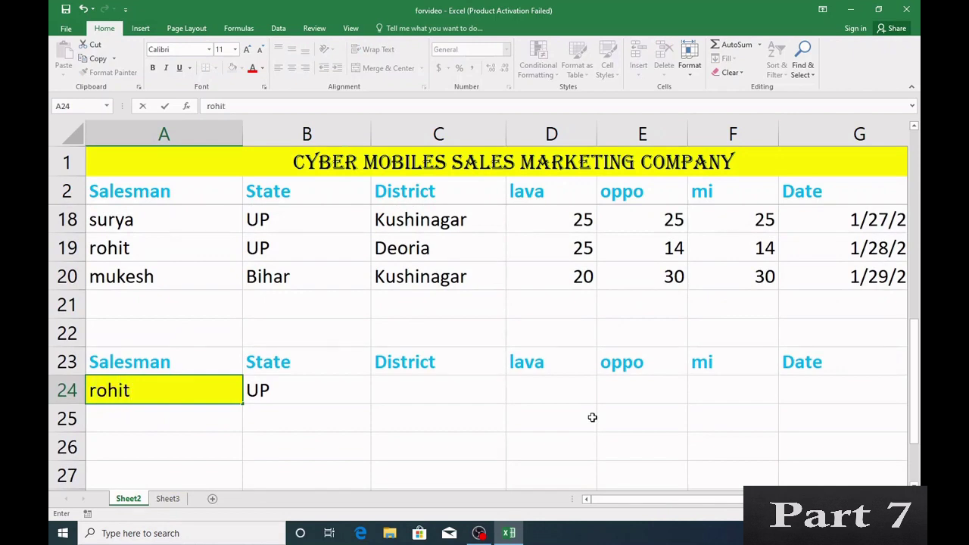
key(Return)
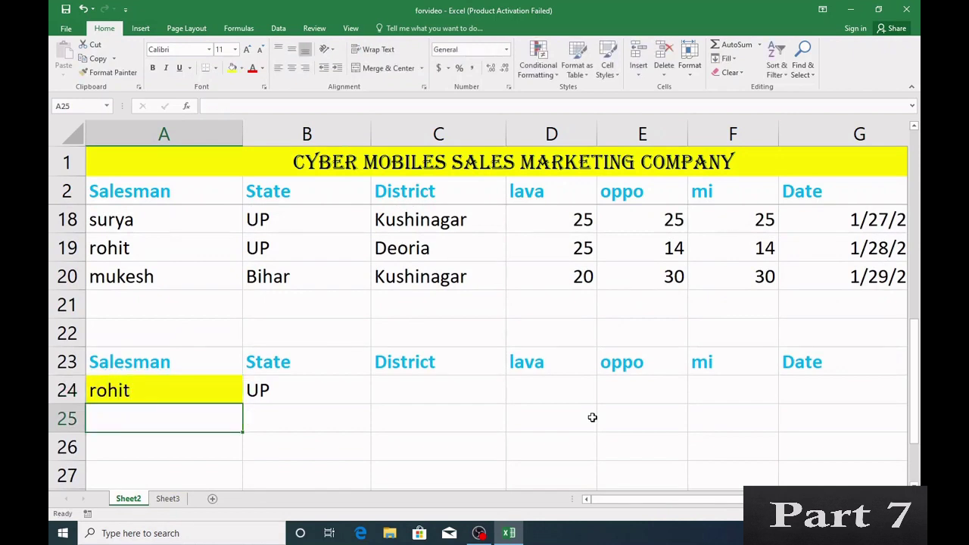
click(288, 248)
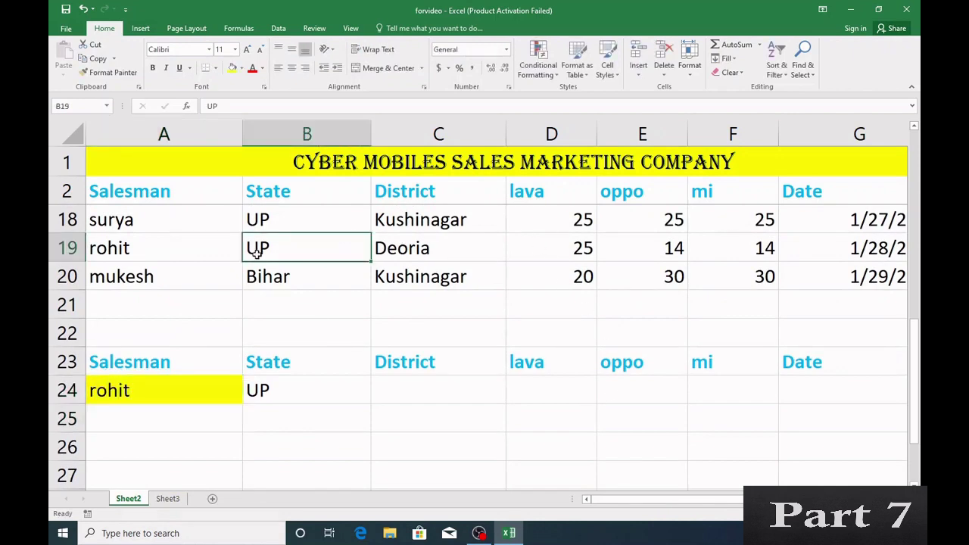
Change the name in A24 to the salesman's name from A20 and compare the returned state with row 20.
click(170, 280)
click(207, 386)
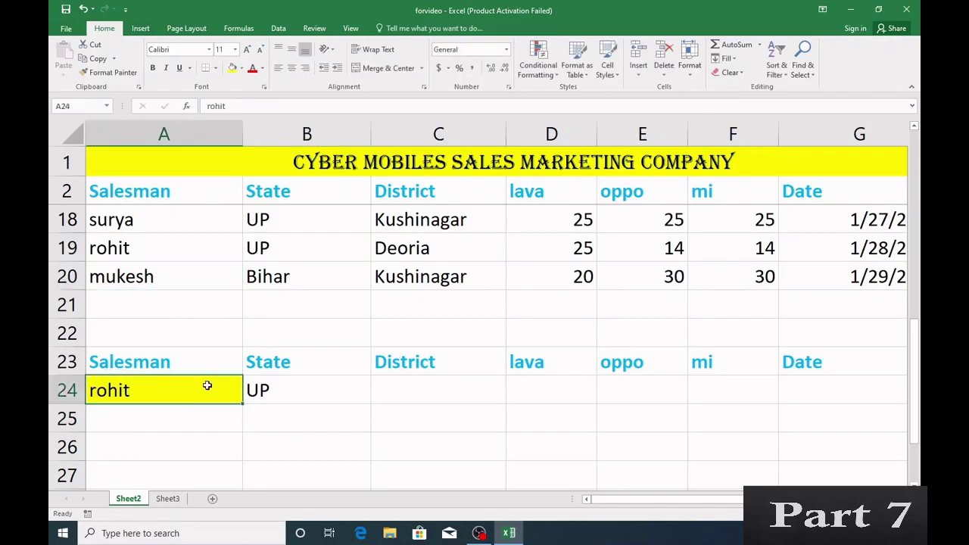
text(mukesh)
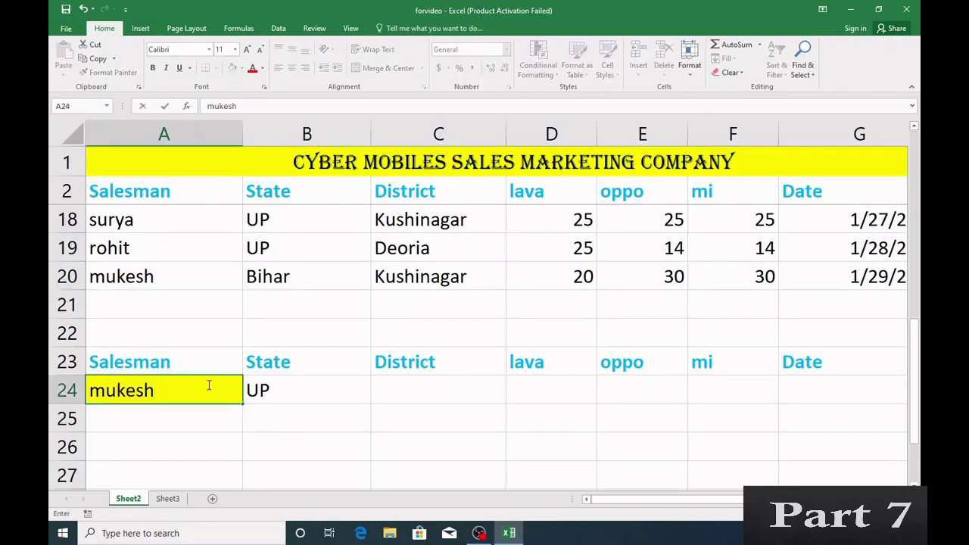
key(Return)
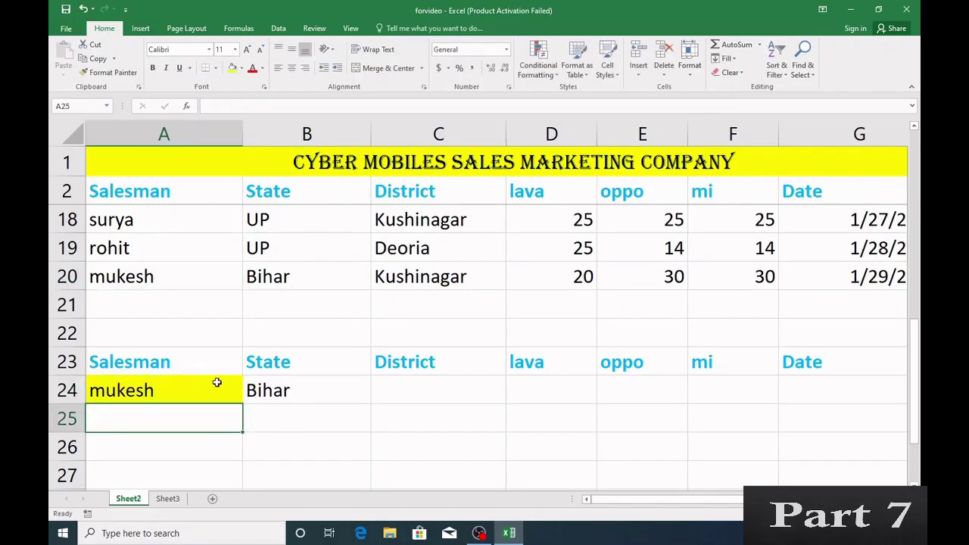
click(270, 389)
click(120, 274)
click(261, 281)
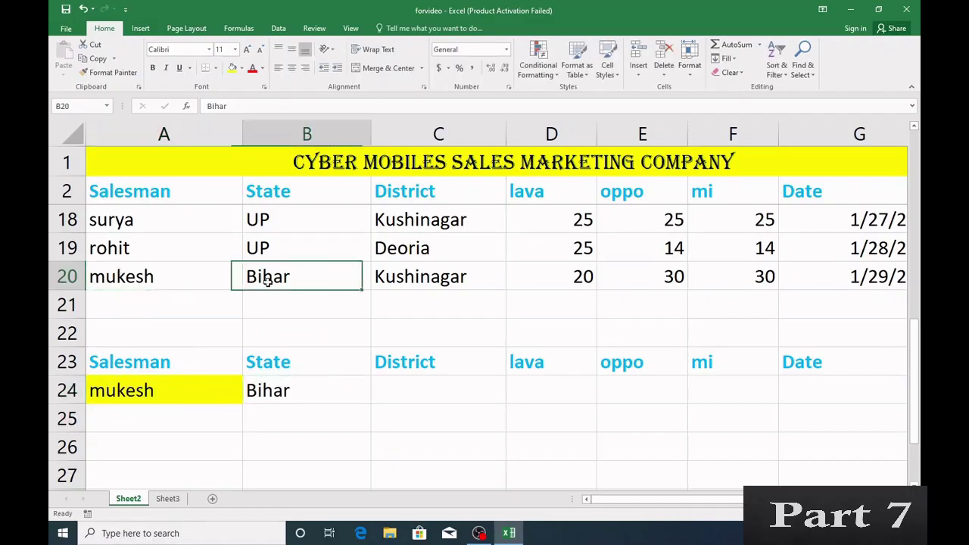
Change the name in A24 to the salesman's name from A6 and check the returned state against row 6.
click(142, 390)
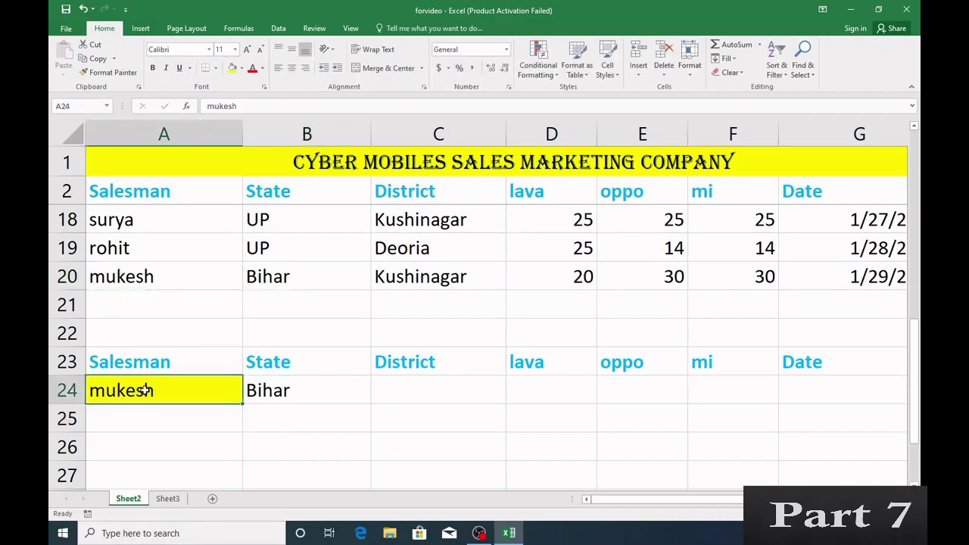
text(monu)
key(Return)
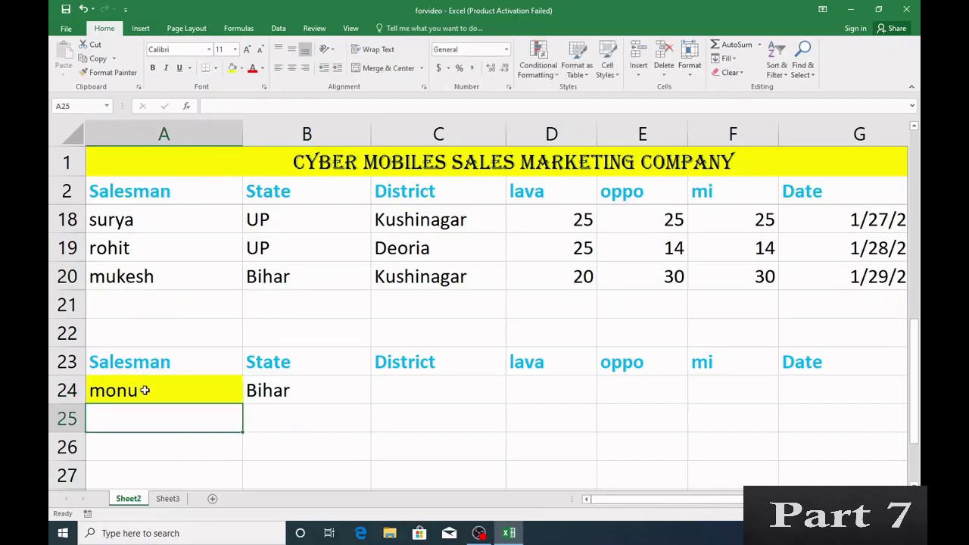
scroll(178, 361, up, 5)
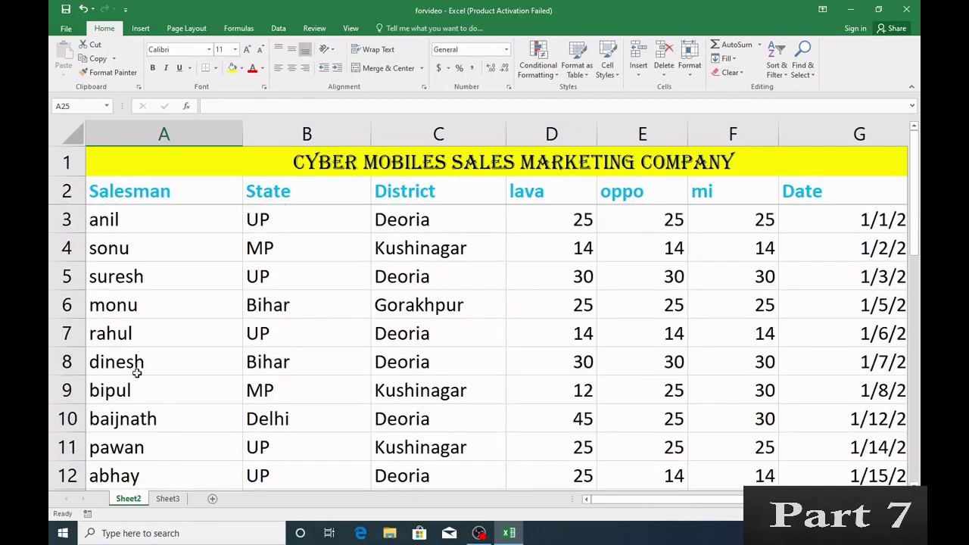
scroll(137, 373, down, 1)
scroll(134, 390, down, 3)
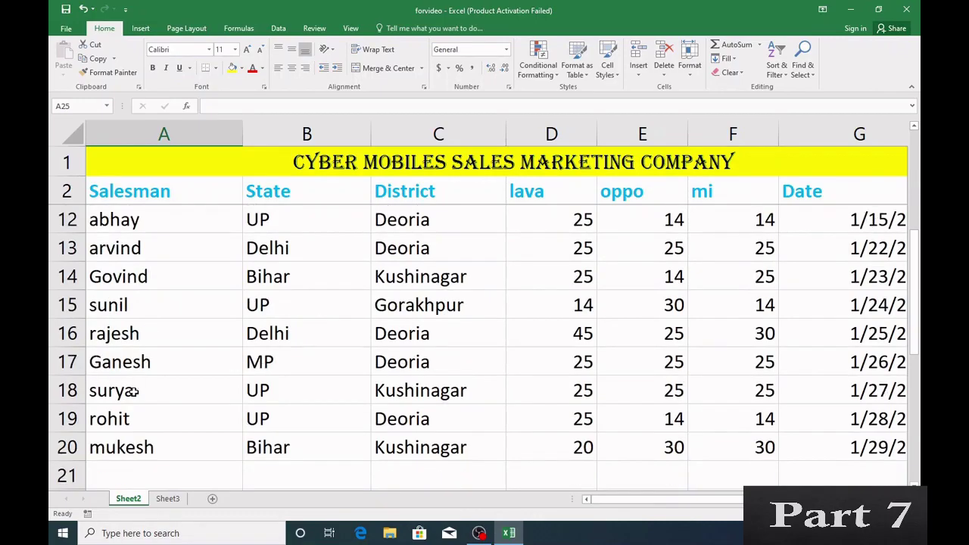
scroll(132, 387, up, 4)
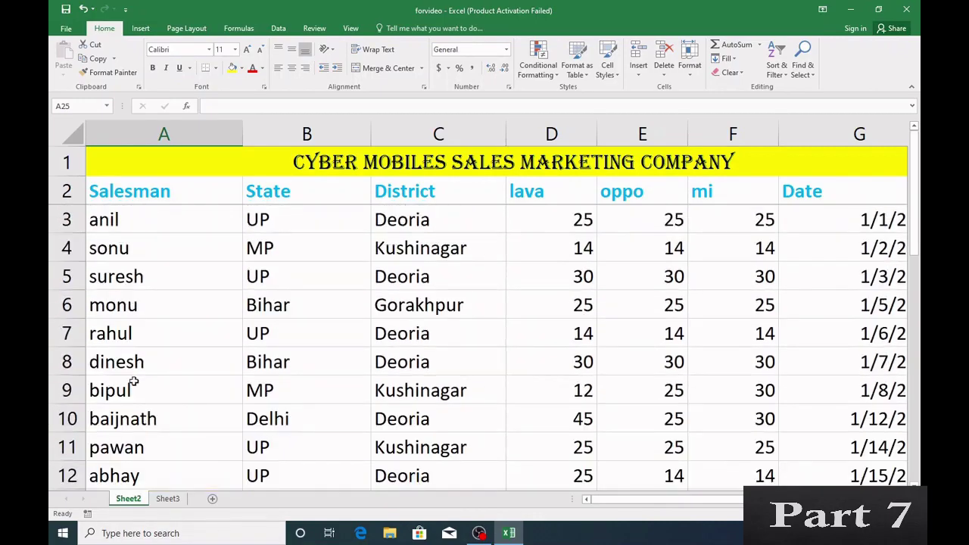
drag(110, 313, 296, 318)
scroll(281, 346, down, 5)
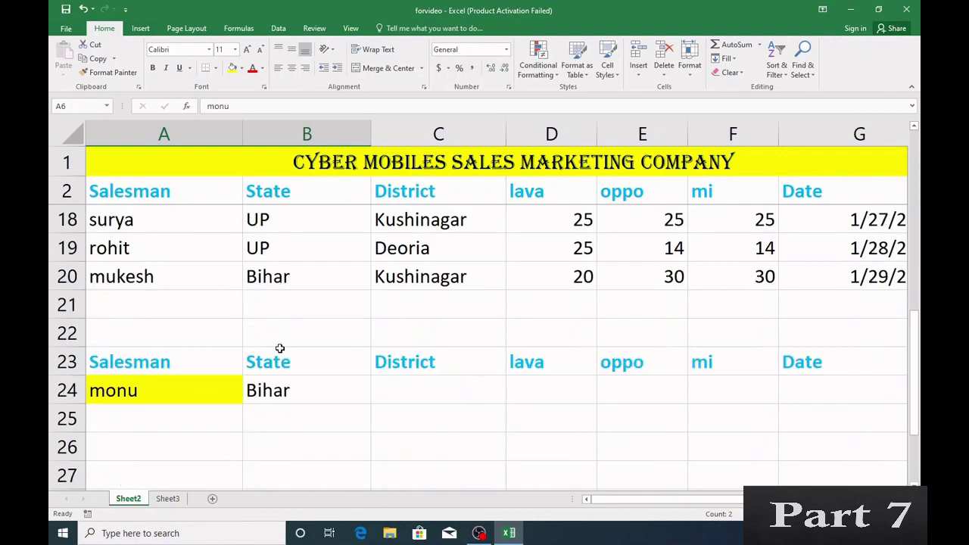
Set lookup cell A24 back to the salesman's name from A3 and check the state in B24.
click(175, 391)
text(anil)
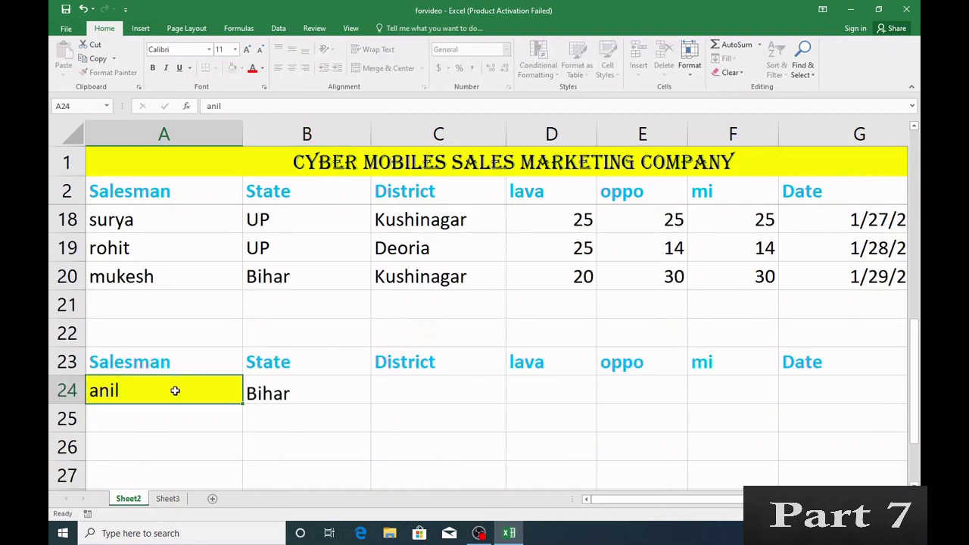
key(Return)
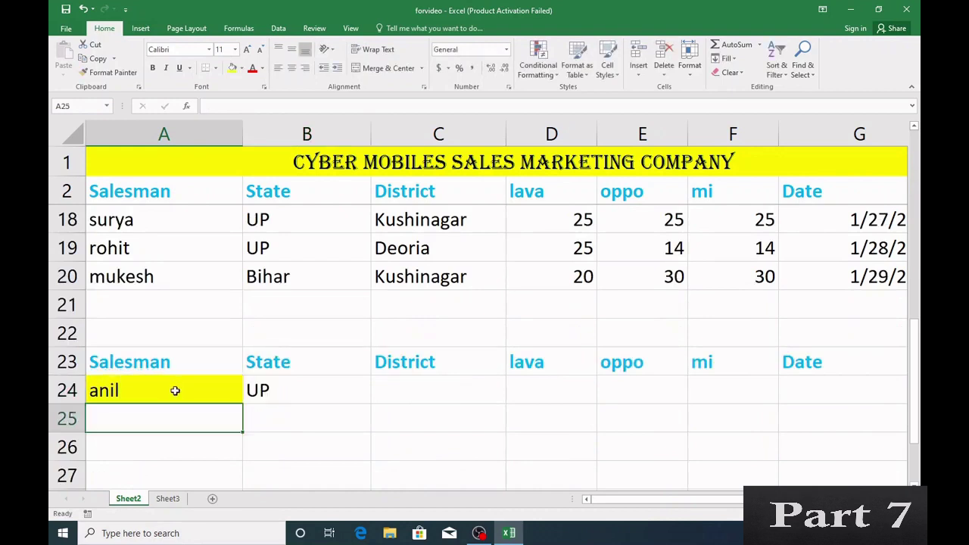
click(260, 391)
click(193, 392)
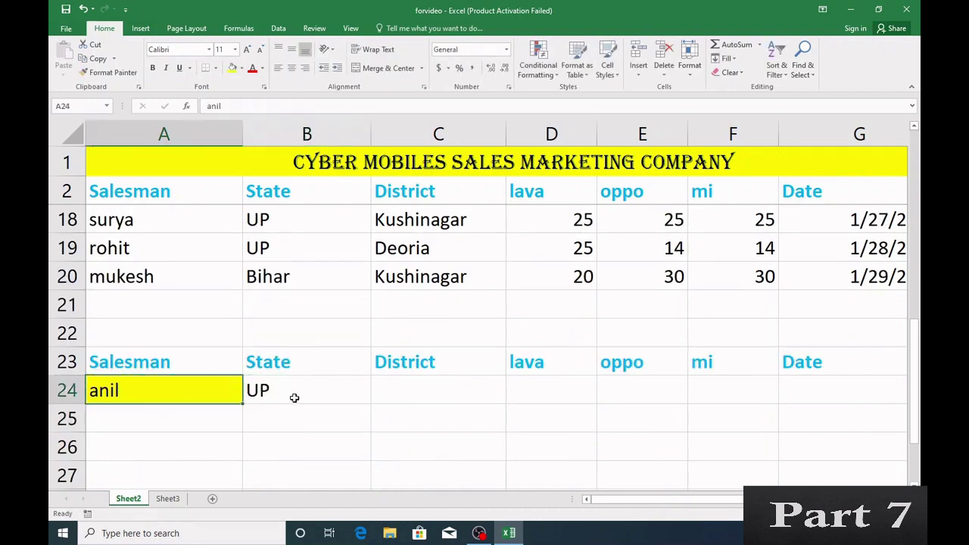
Review the row 24 cells under State, District, lava and oppo, ending on the VLOOKUP cell B24.
click(294, 395)
click(403, 390)
click(534, 392)
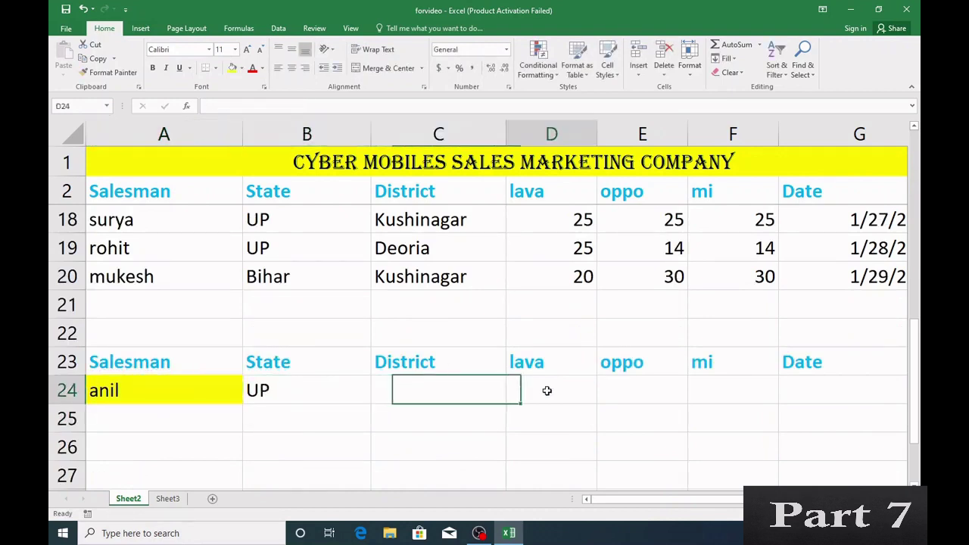
click(640, 390)
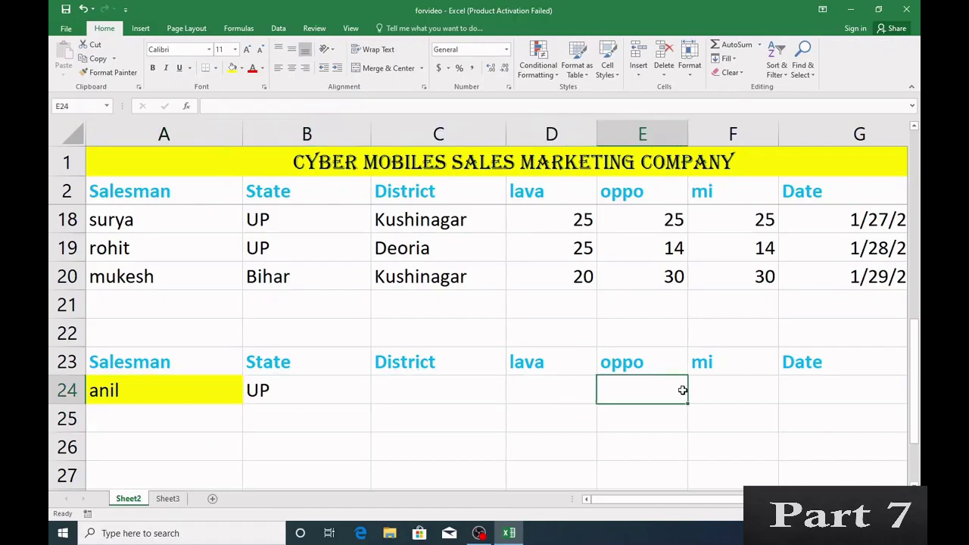
click(293, 395)
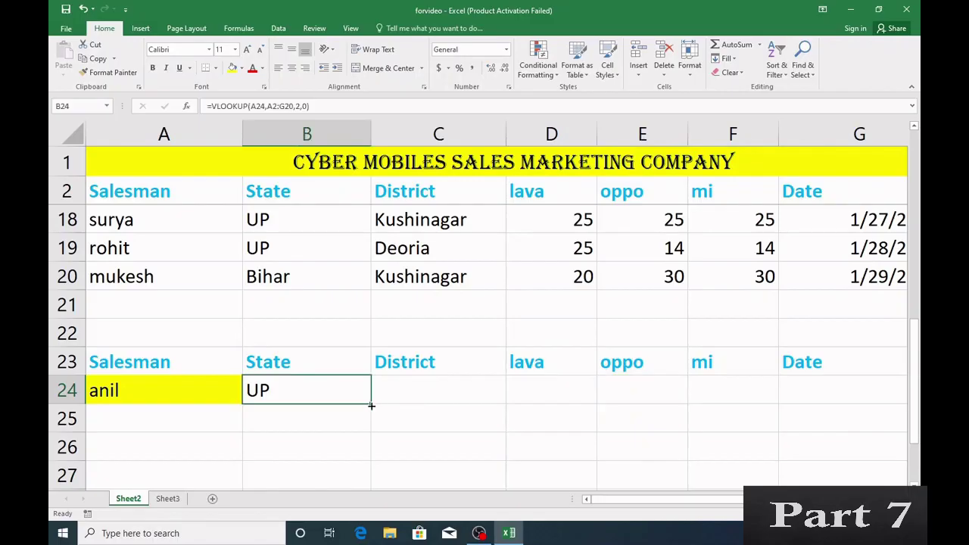
Fill the VLOOKUP formula from B24 across row 24 through the Date column, G24.
drag(372, 405, 898, 409)
drag(716, 499, 727, 411)
click(739, 390)
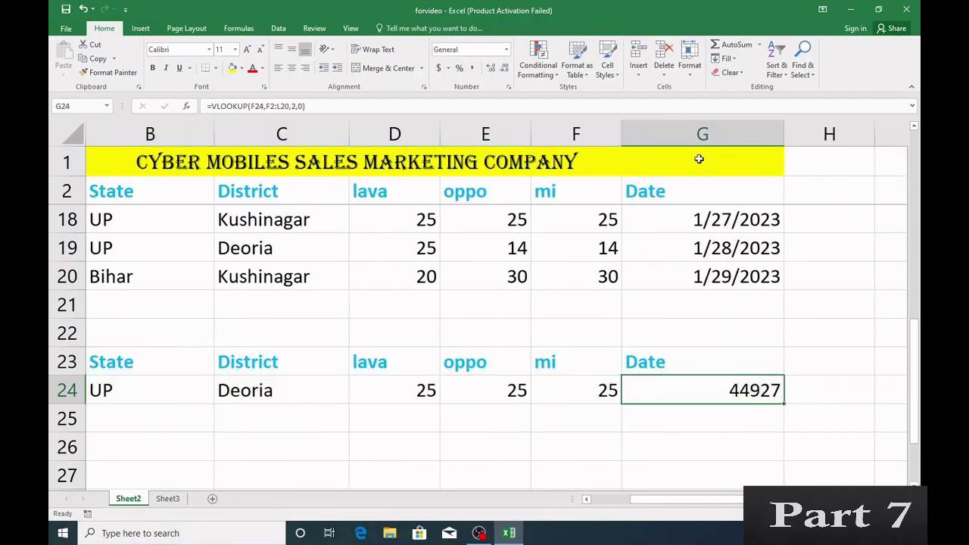
Format column G with the Short Date number format and check the date in G24.
click(703, 134)
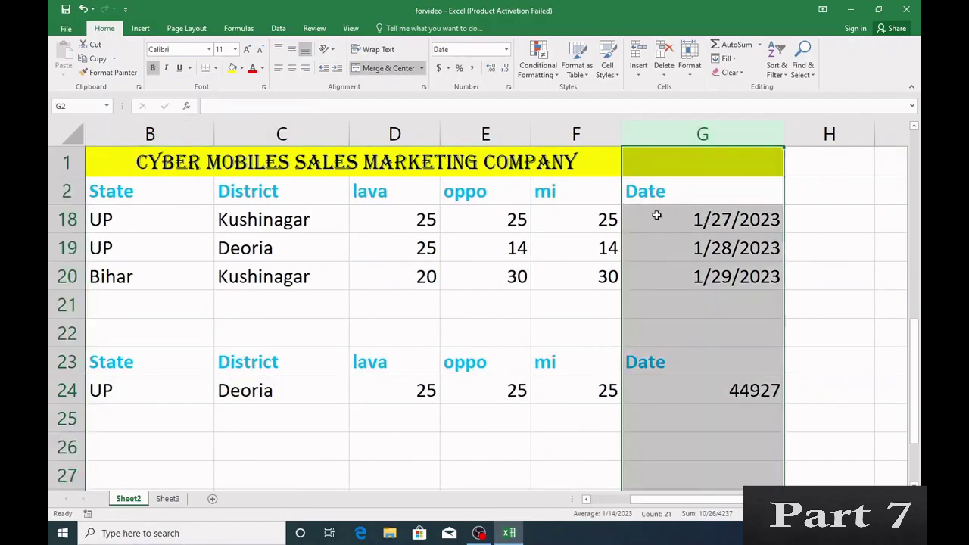
click(506, 50)
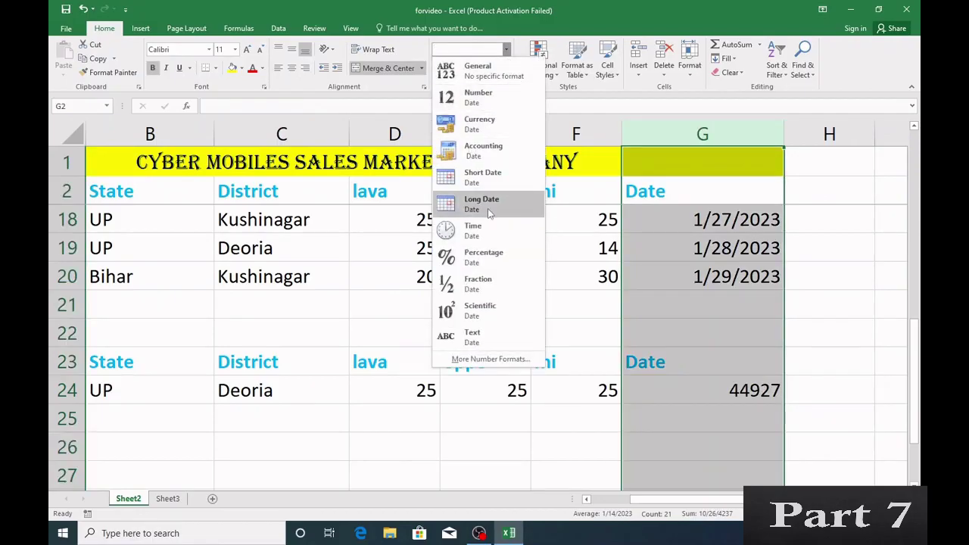
click(481, 180)
click(682, 392)
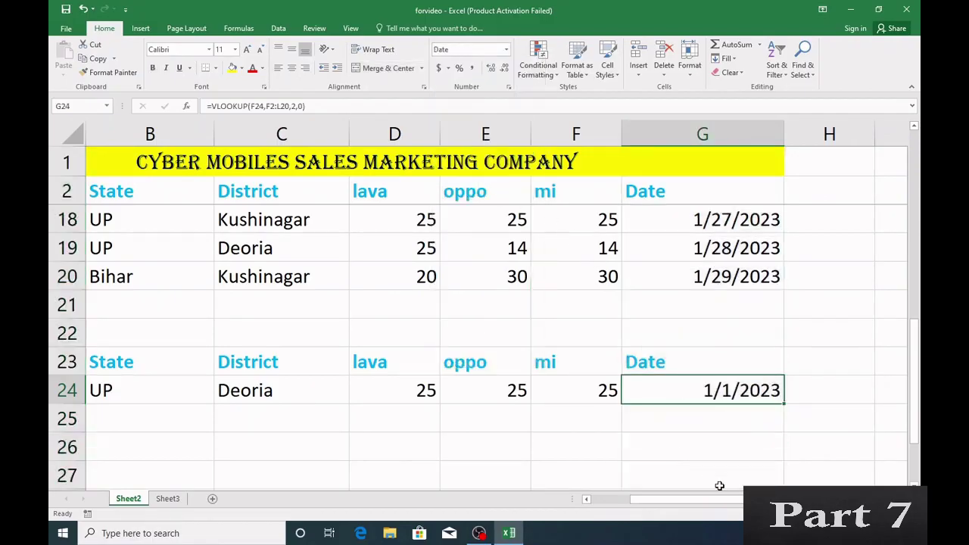
Change the name in A24 to the salesman's name from A4 and check the details returned across row 24.
drag(687, 507, 533, 492)
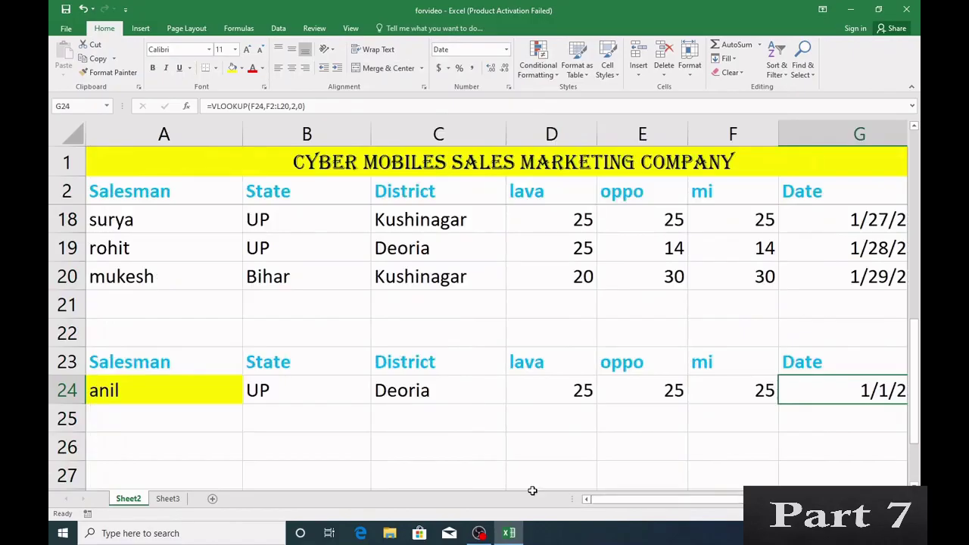
click(165, 391)
scroll(173, 377, up, 5)
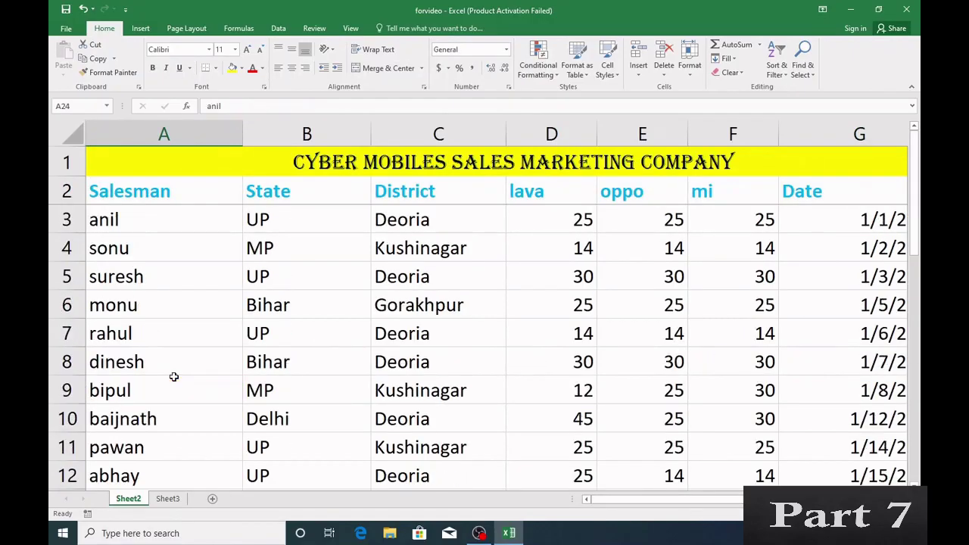
scroll(173, 376, down, 5)
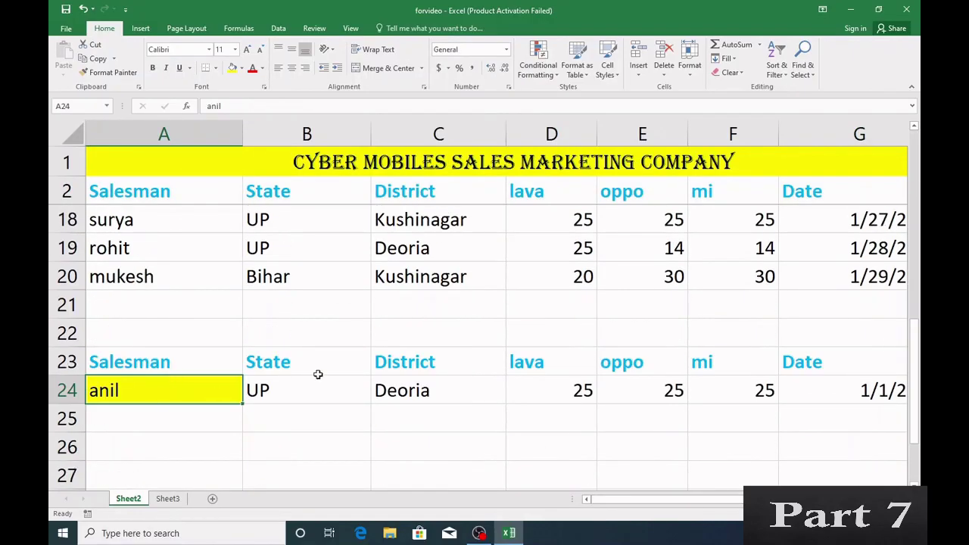
text(sonu)
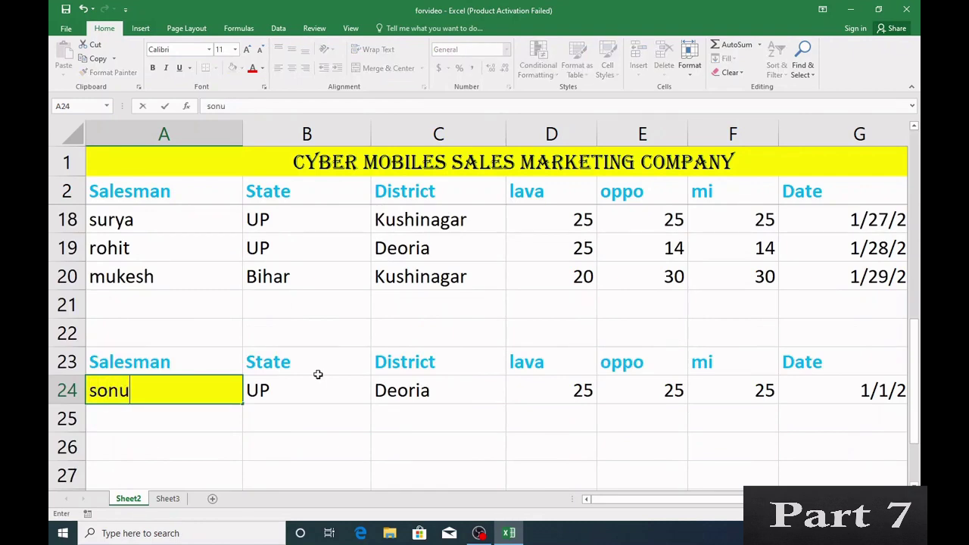
key(Return)
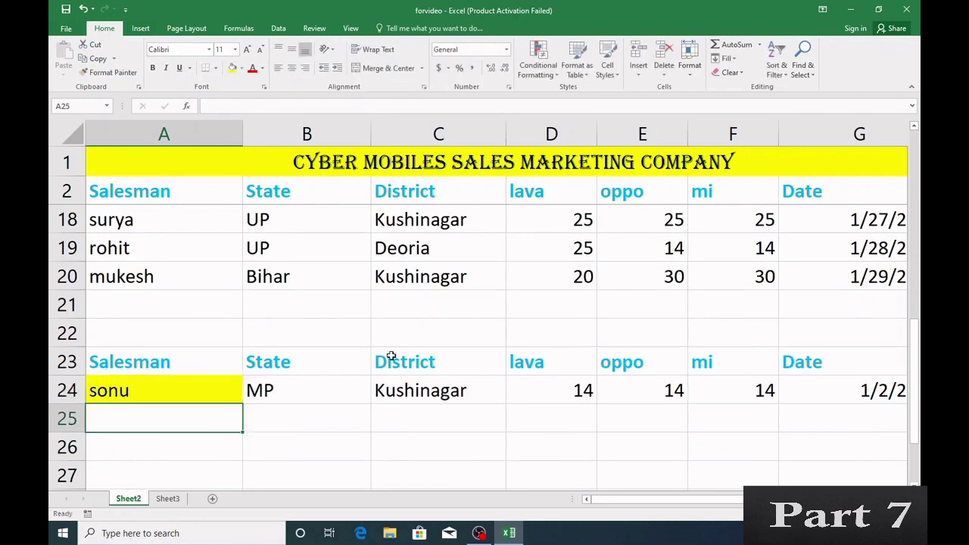
scroll(397, 364, down, 2)
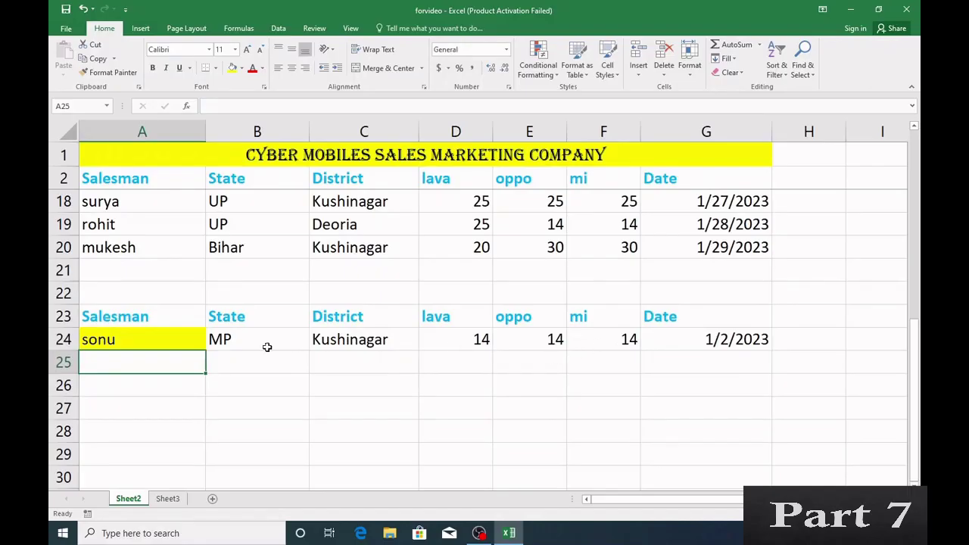
Change the name in A24 to the salesman's name from A5, starting with a capital letter.
click(182, 339)
scroll(201, 306, up, 5)
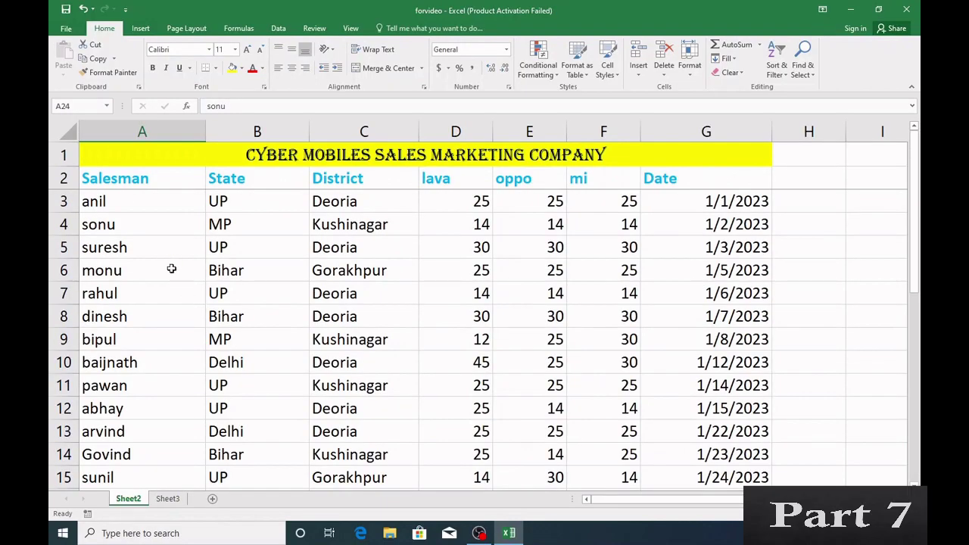
scroll(172, 272, down, 4)
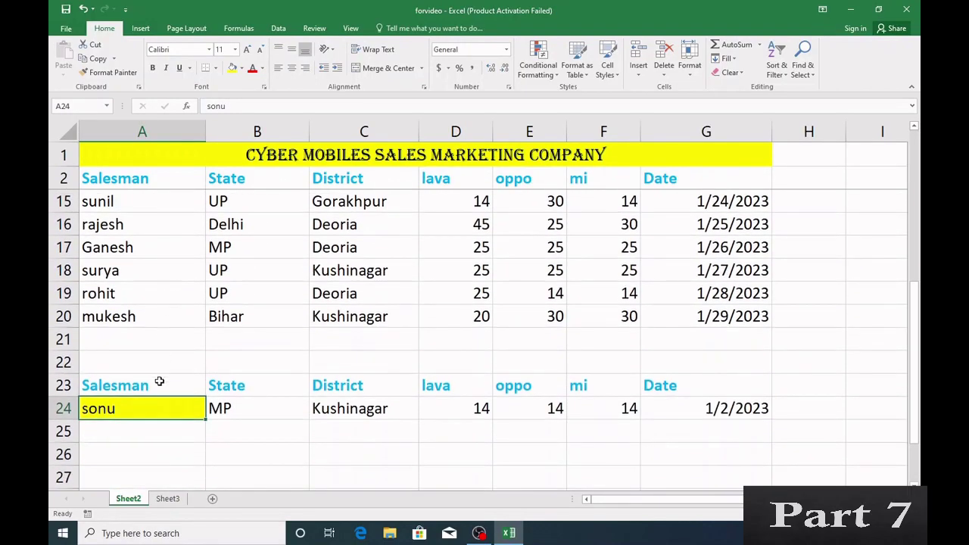
text(S)
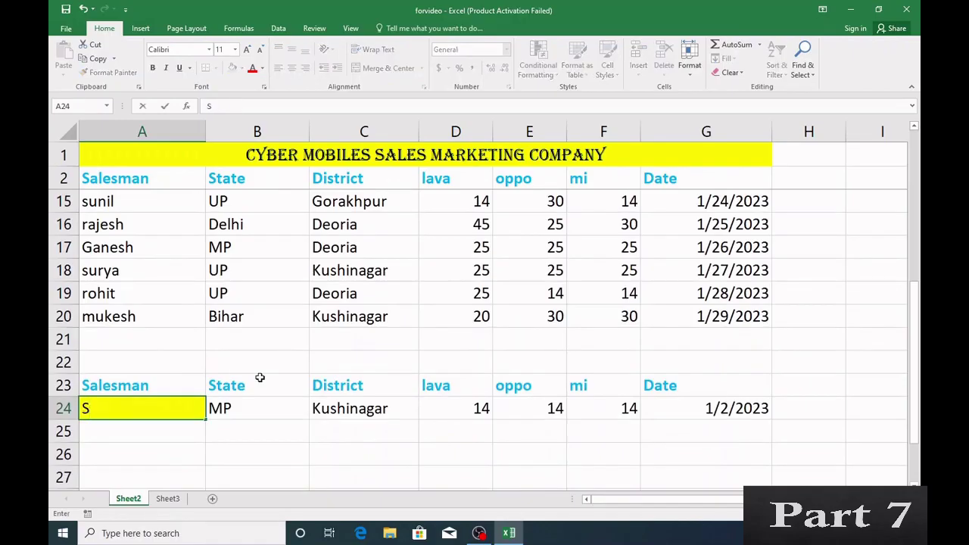
text(uresh)
key(Return)
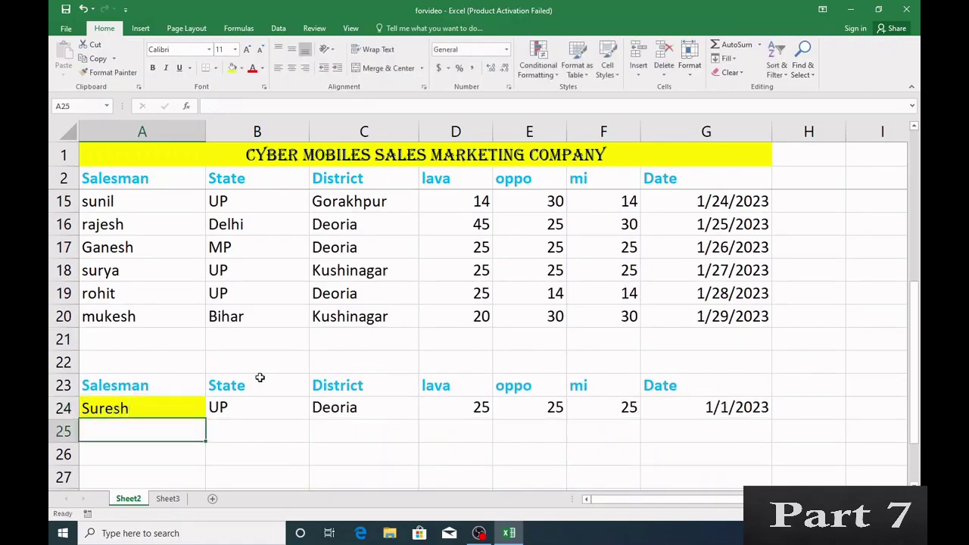
Inspect the State and District lookup cells in row 24 and the arguments of the VLOOKUP formula in B24.
click(301, 406)
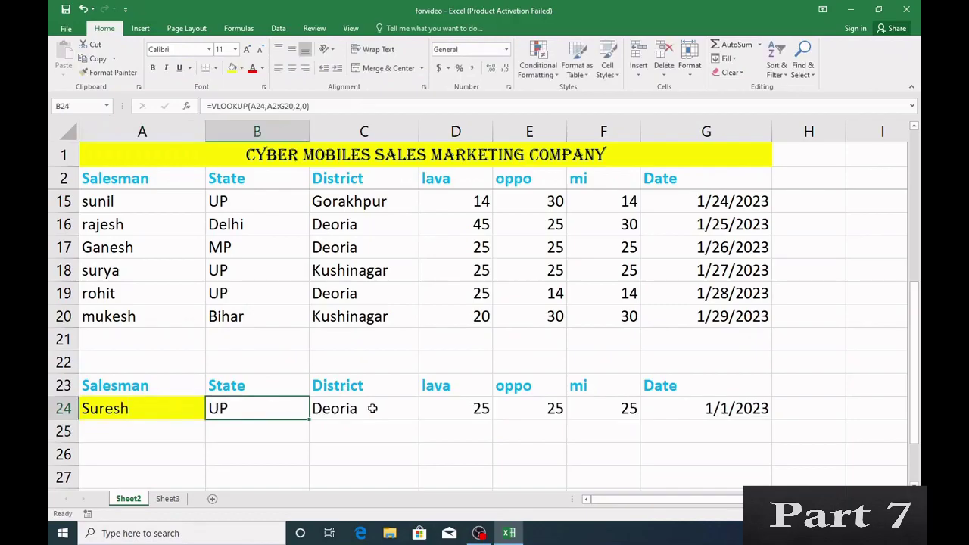
click(384, 408)
double_click(278, 410)
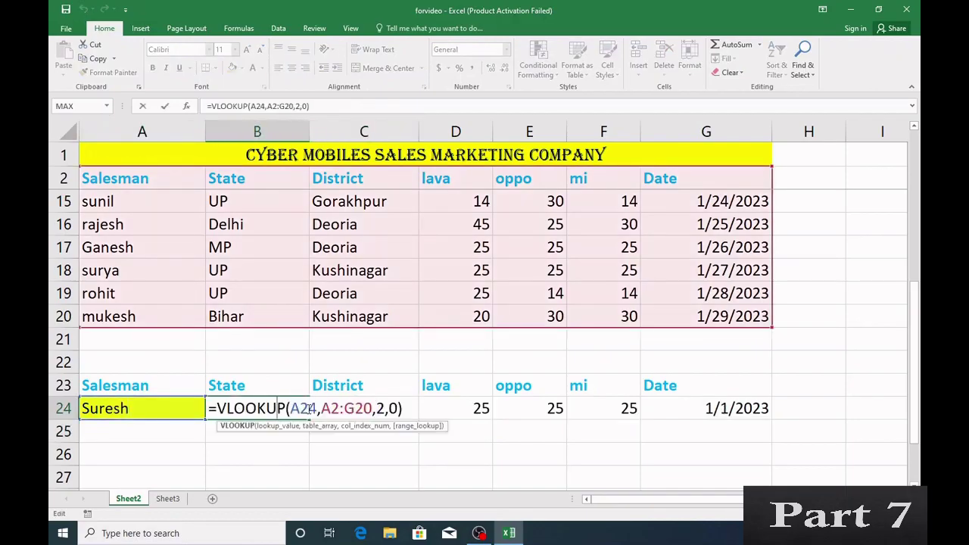
click(405, 407)
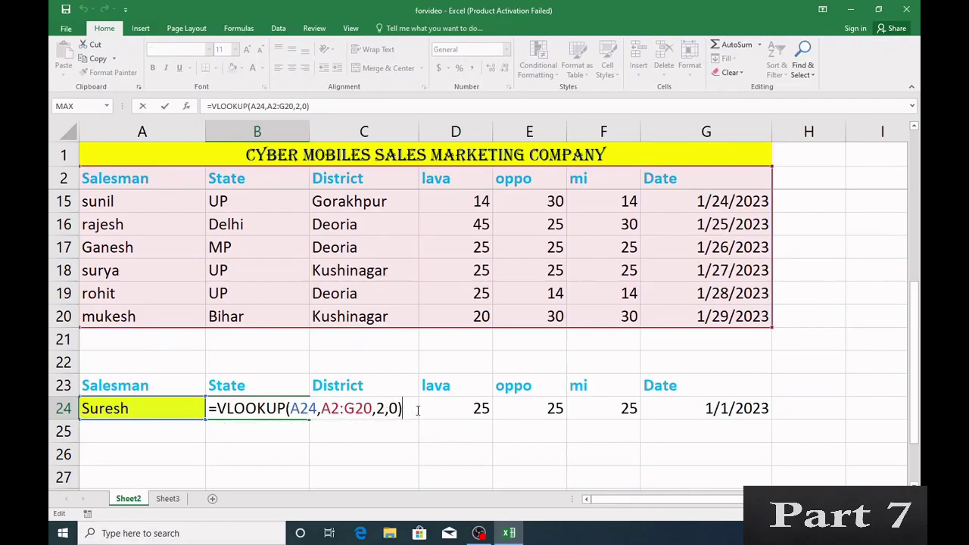
key(Return)
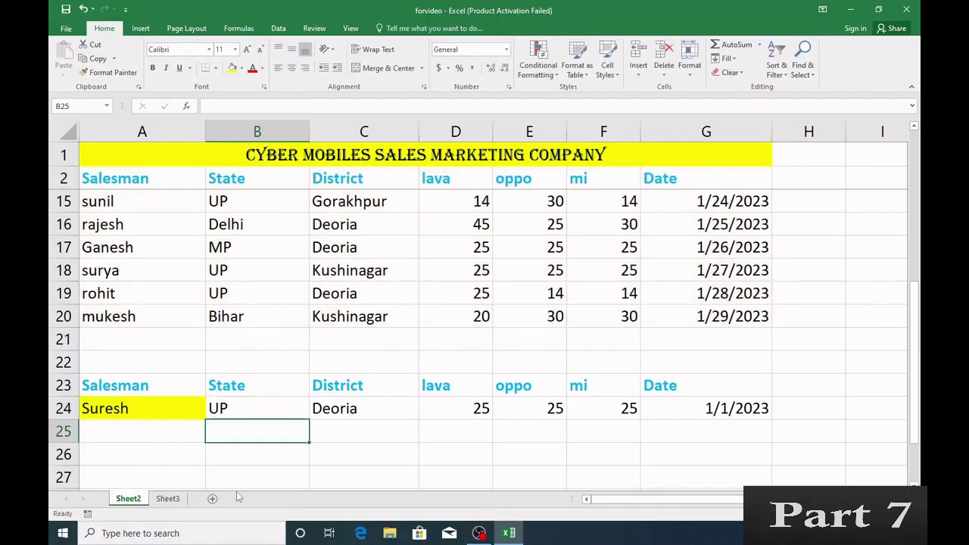
Add a new worksheet and copy the header row A23:G23 from Sheet2 into its row 1.
click(212, 500)
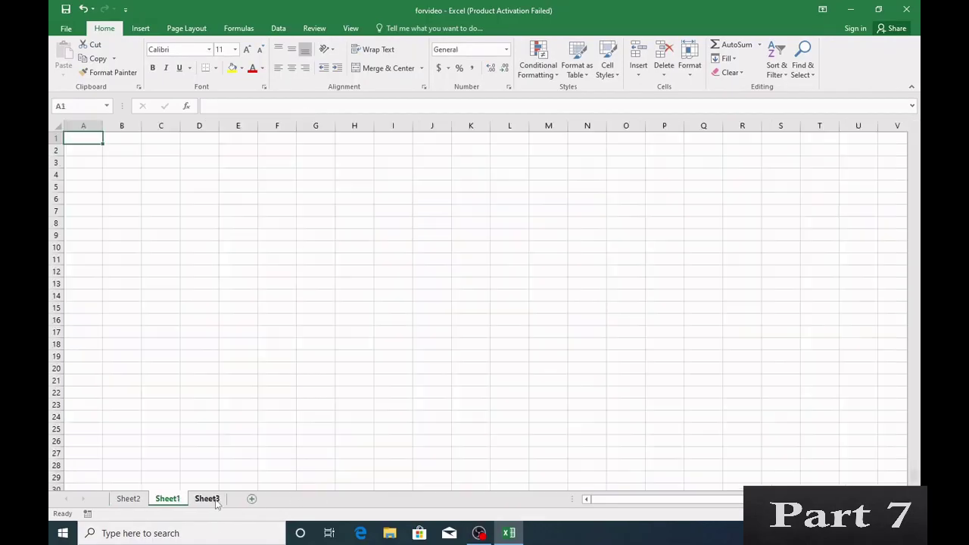
click(130, 500)
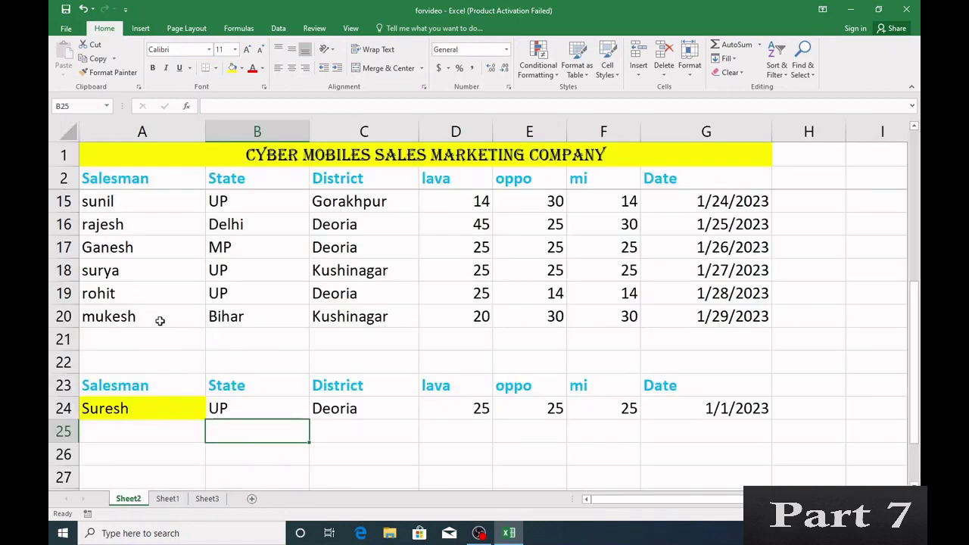
drag(129, 383, 695, 389)
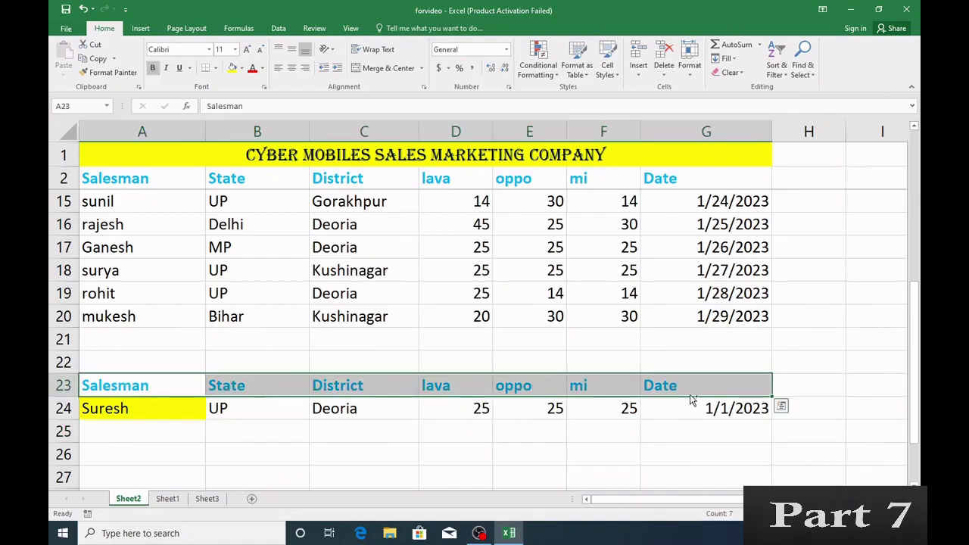
key(ctrl+c)
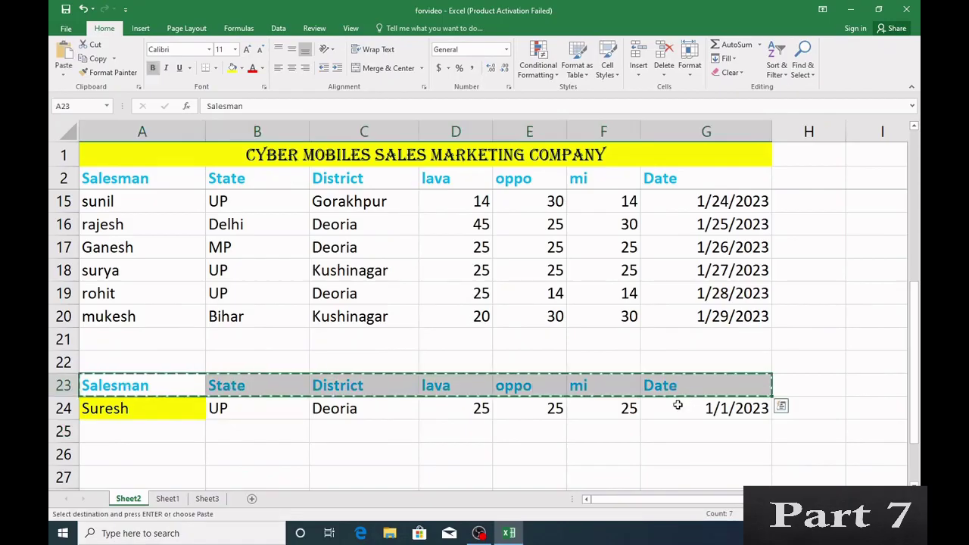
click(168, 499)
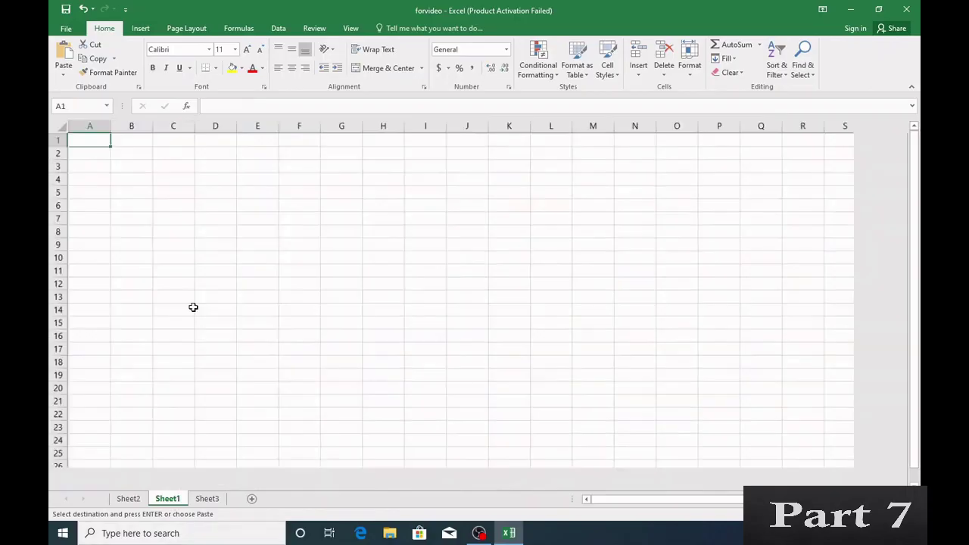
scroll(193, 307, up, 9)
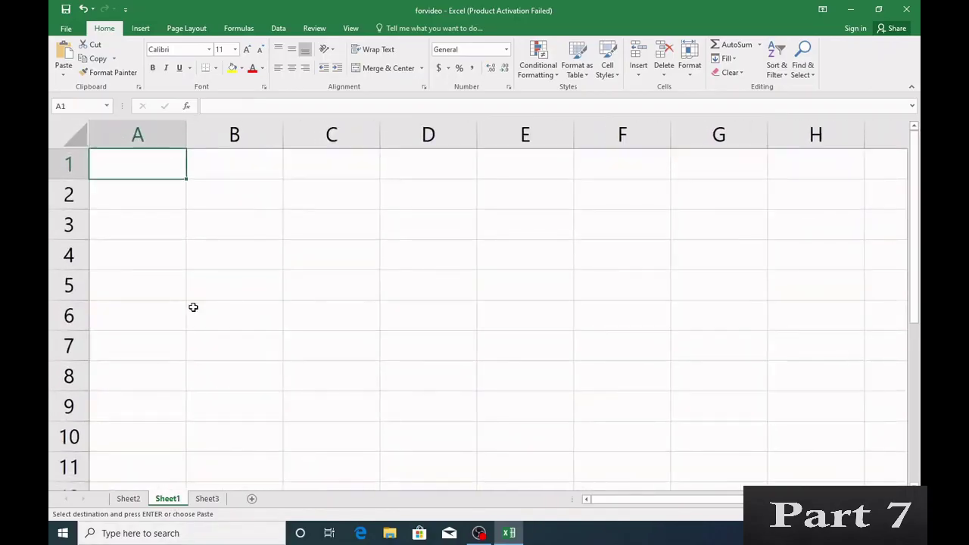
key(ctrl+v)
Widen the Salesman and State columns on Sheet1 and select cell B2.
drag(201, 133, 212, 133)
drag(310, 134, 326, 134)
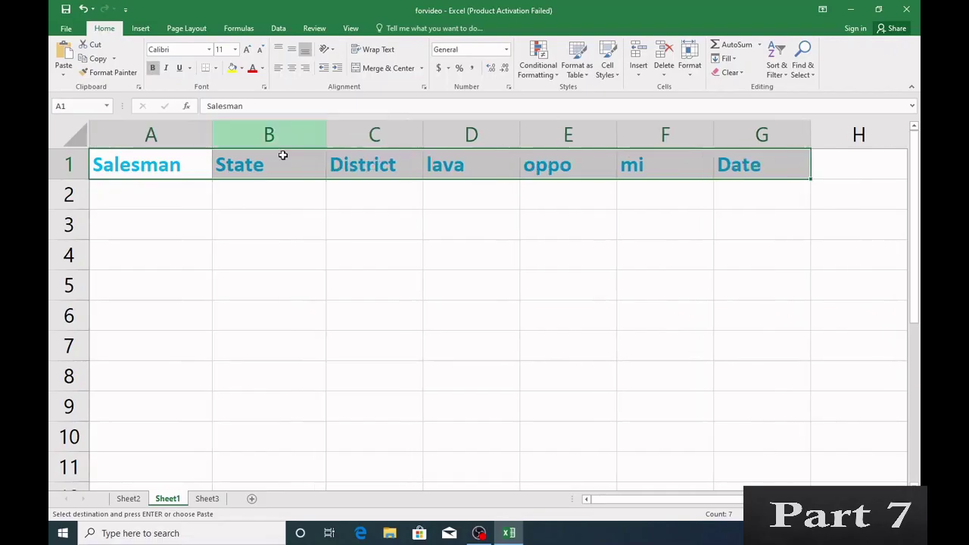
click(149, 193)
click(241, 192)
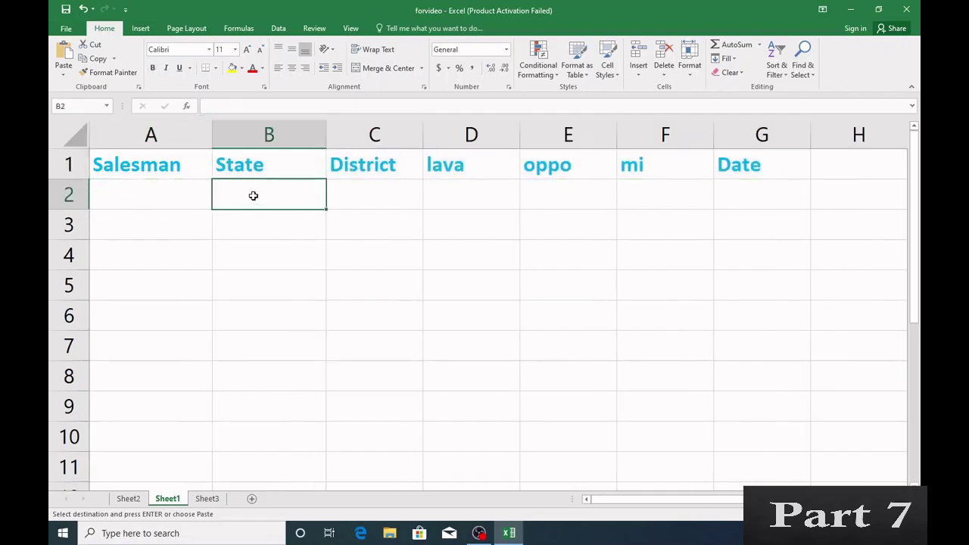
Review the sales table and lookup row on Sheet2 and return to Sheet1.
click(128, 498)
double_click(196, 257)
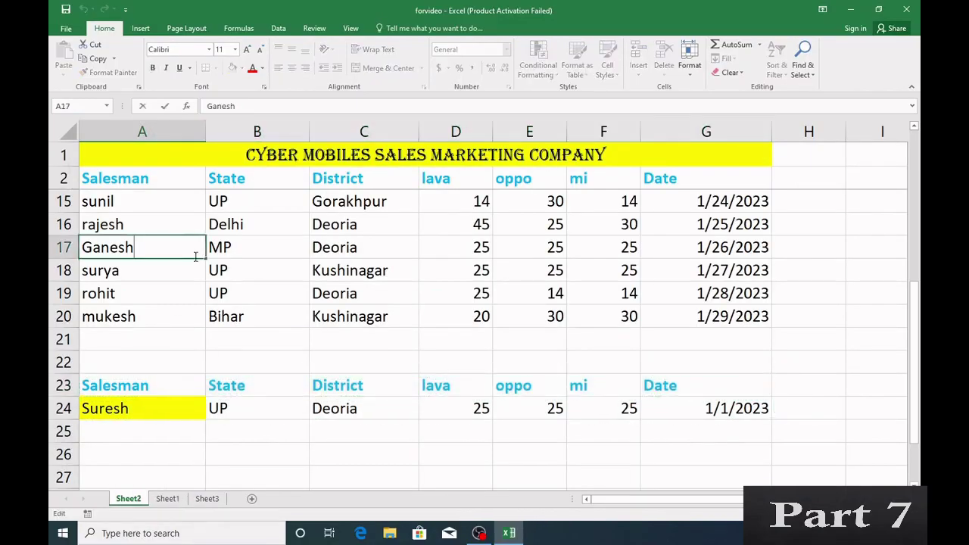
scroll(194, 257, up, 4)
scroll(193, 262, down, 6)
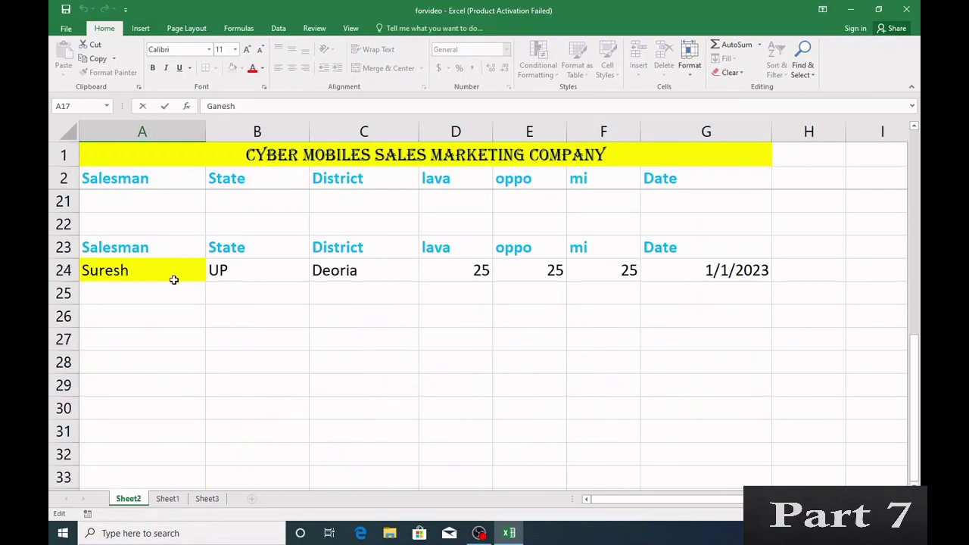
click(167, 499)
click(129, 500)
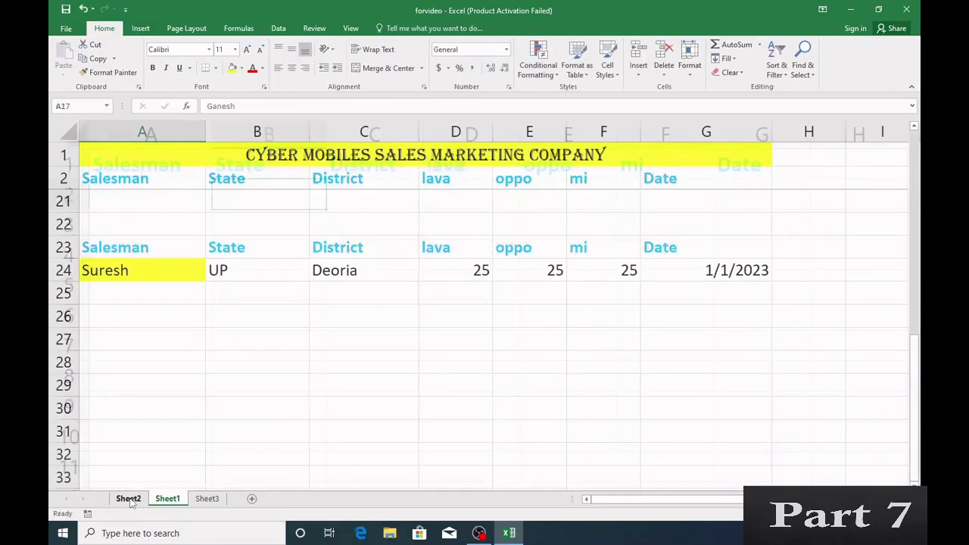
click(170, 500)
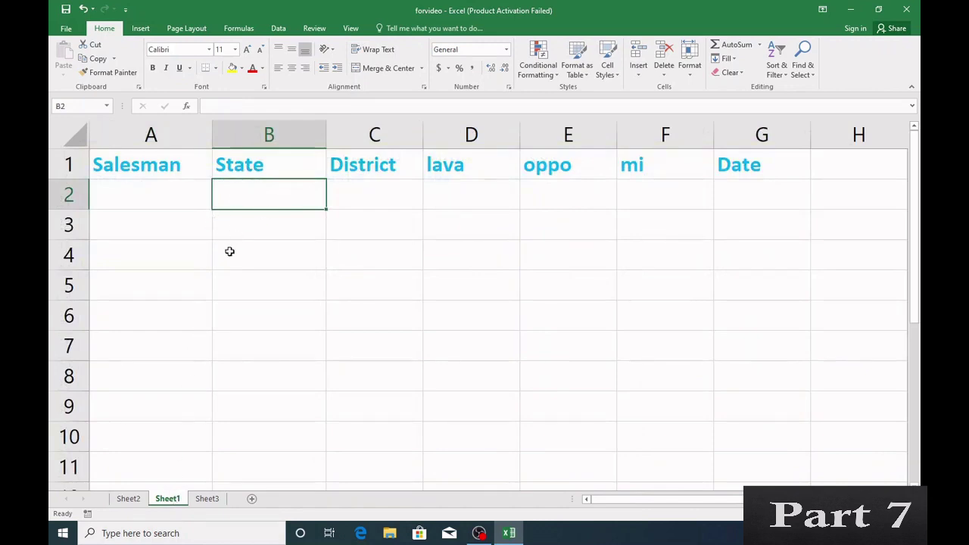
Start a VLOOKUP formula in Sheet1's B2 with A2 as the lookup value and Sheet2!A2:G20 as the table array.
double_click(231, 197)
text(=vlo)
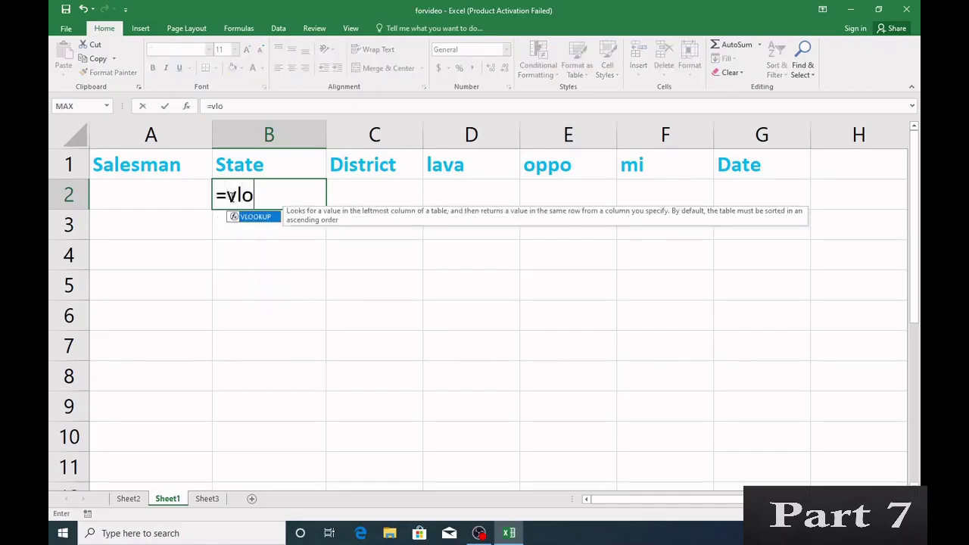
key(Tab)
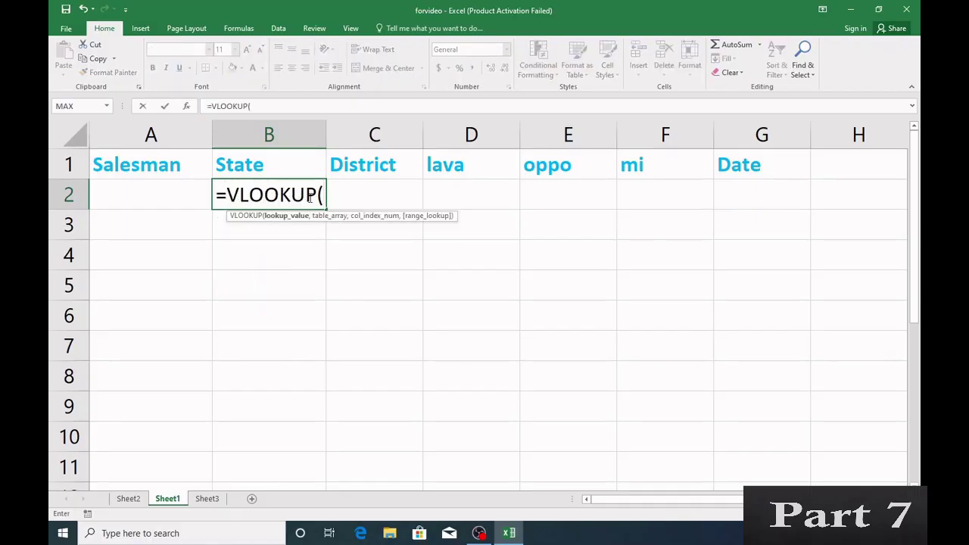
click(164, 191)
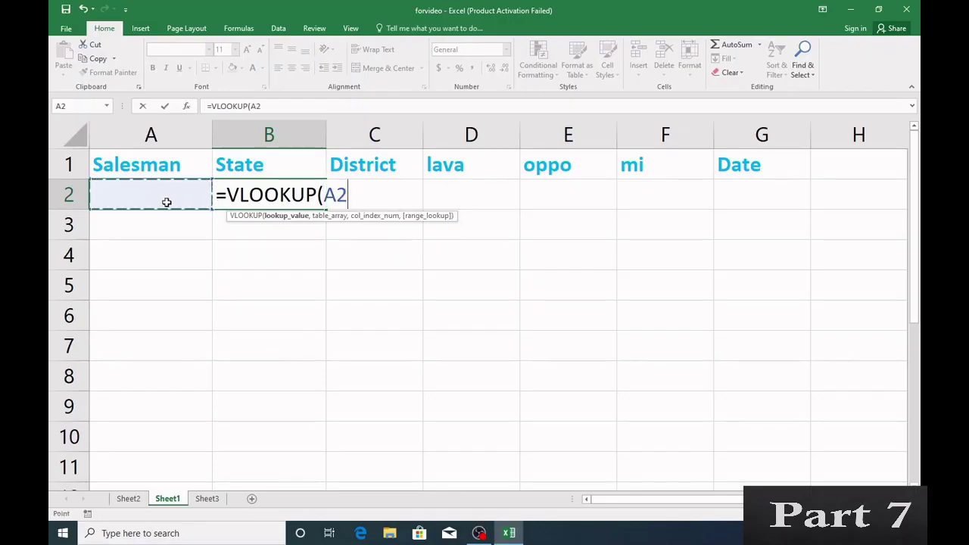
text(,)
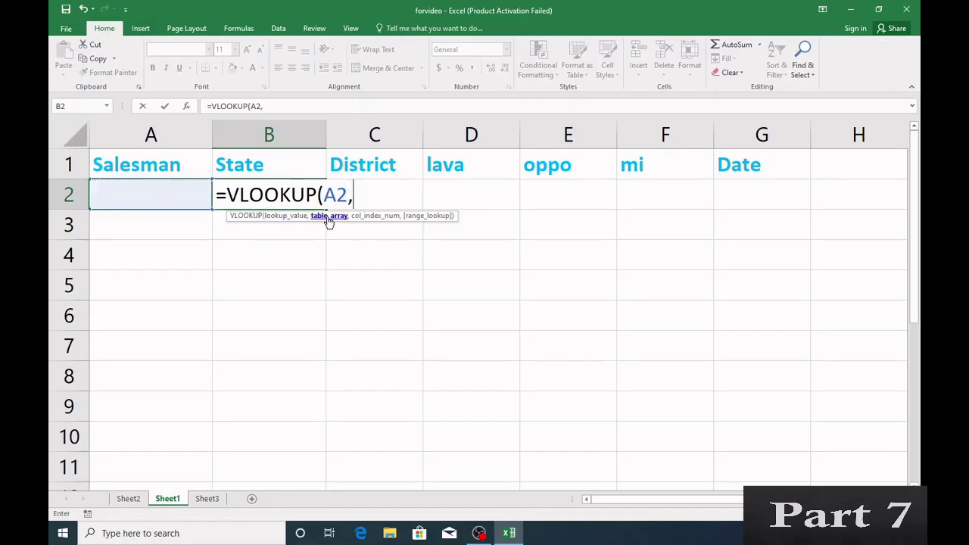
click(129, 499)
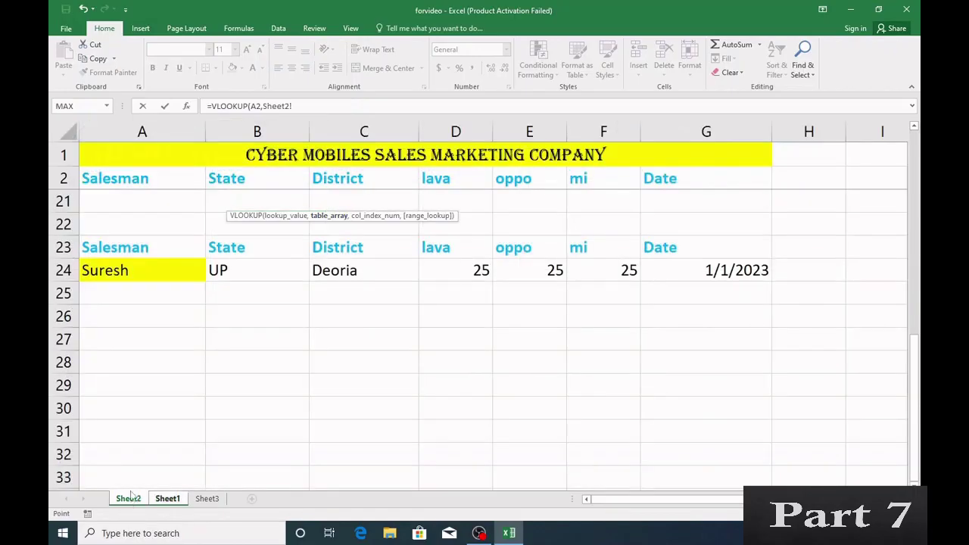
scroll(168, 342, up, 6)
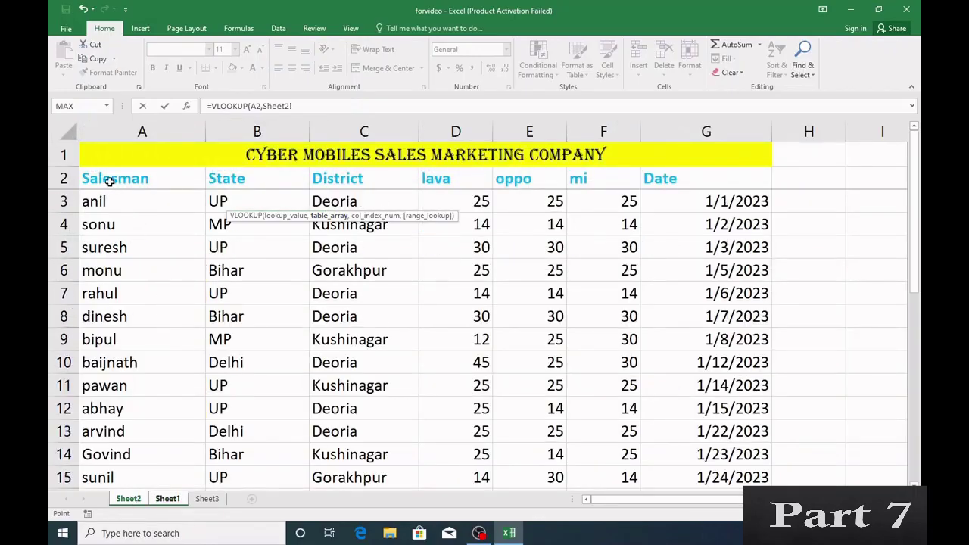
drag(106, 179, 723, 480)
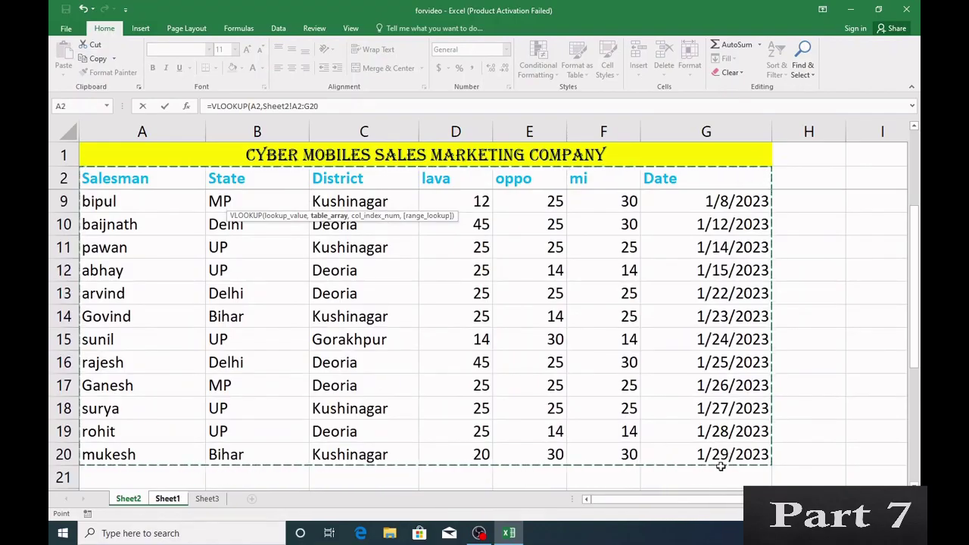
scroll(569, 367, down, 1)
Complete the VLOOKUP formula with column index 2, range lookup 0 and a closing parenthesis.
click(324, 106)
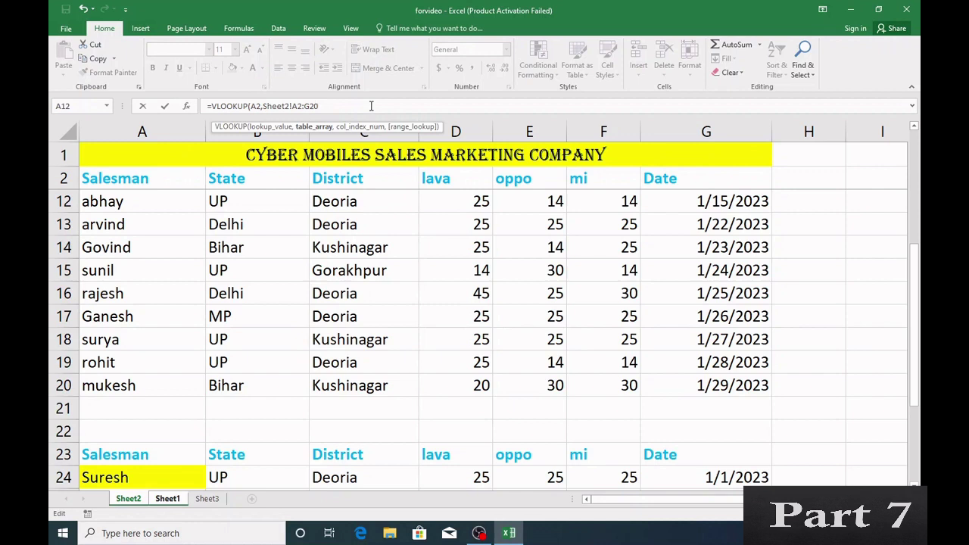
text(,2)
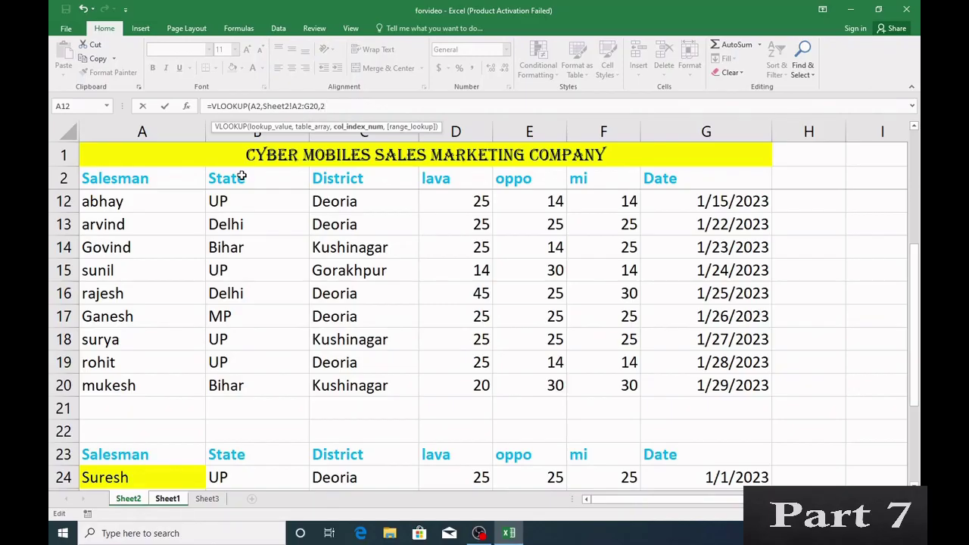
text(,0)
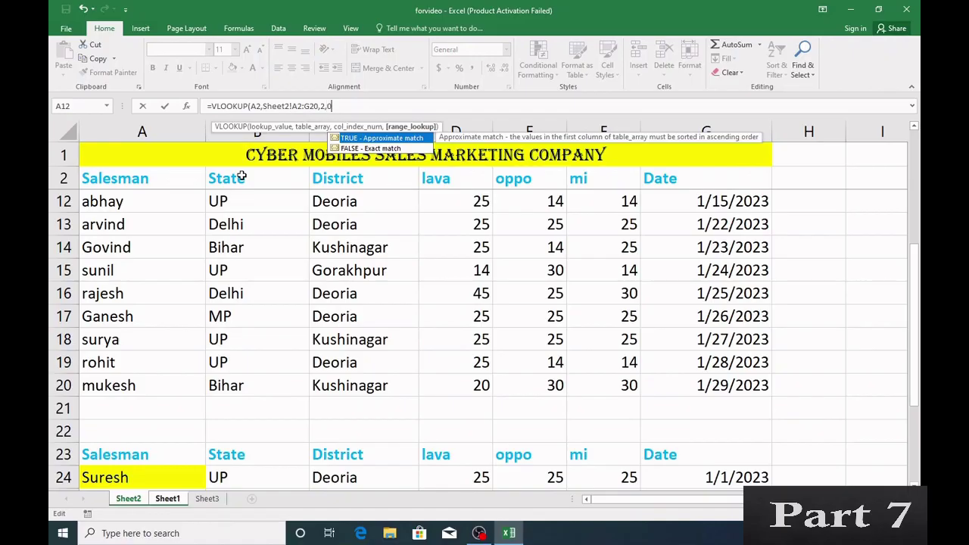
text())
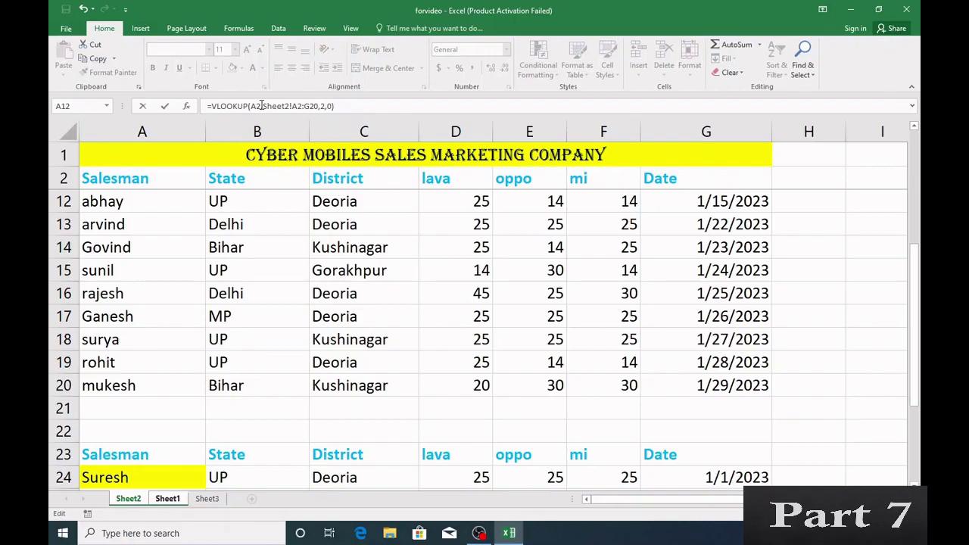
Magnify and check the formula's lookup value, table range, column index and match arguments, and commit it to B2.
key(super+plus)
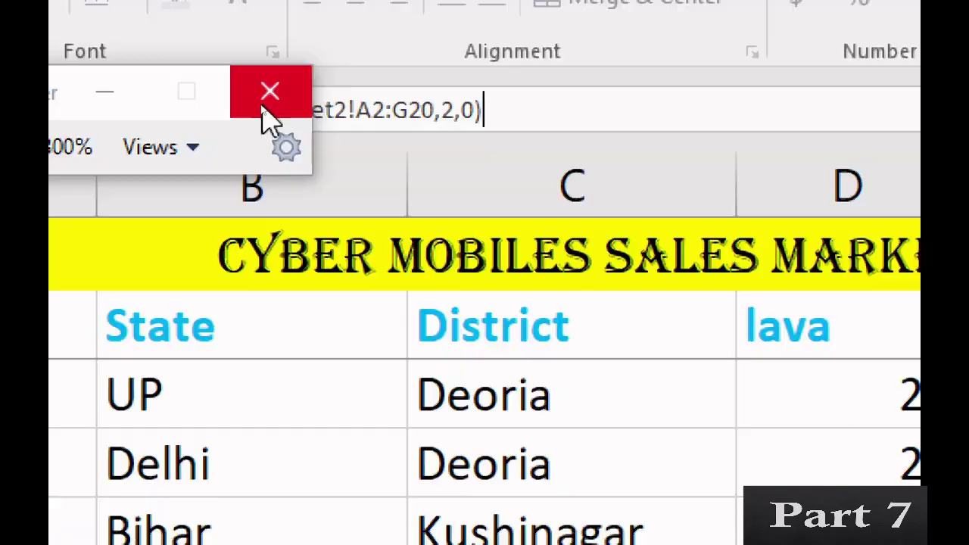
click(122, 98)
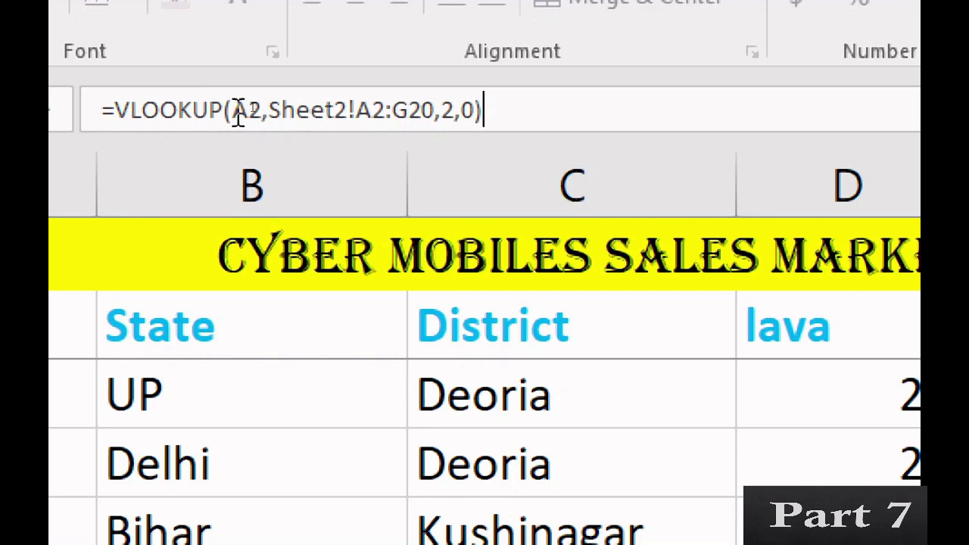
drag(234, 113, 431, 111)
click(361, 110)
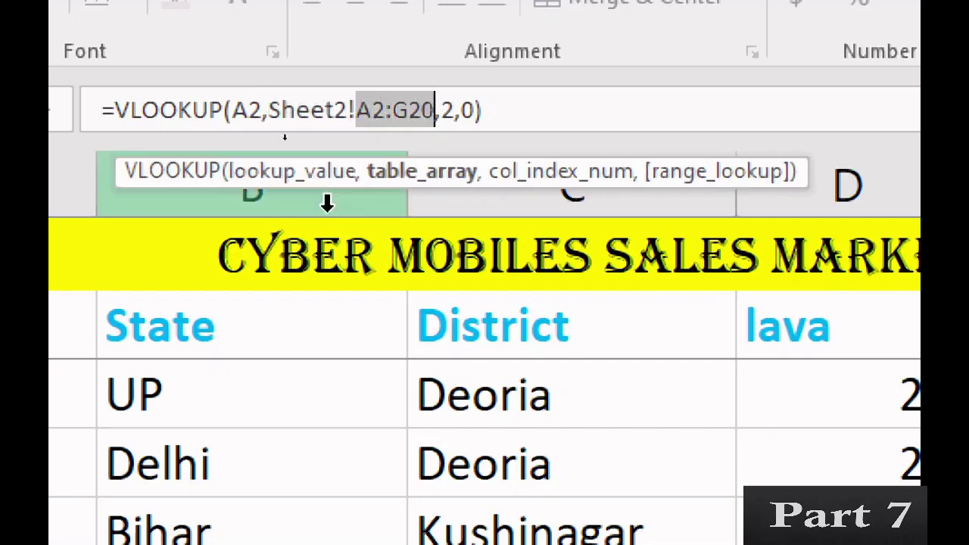
click(452, 109)
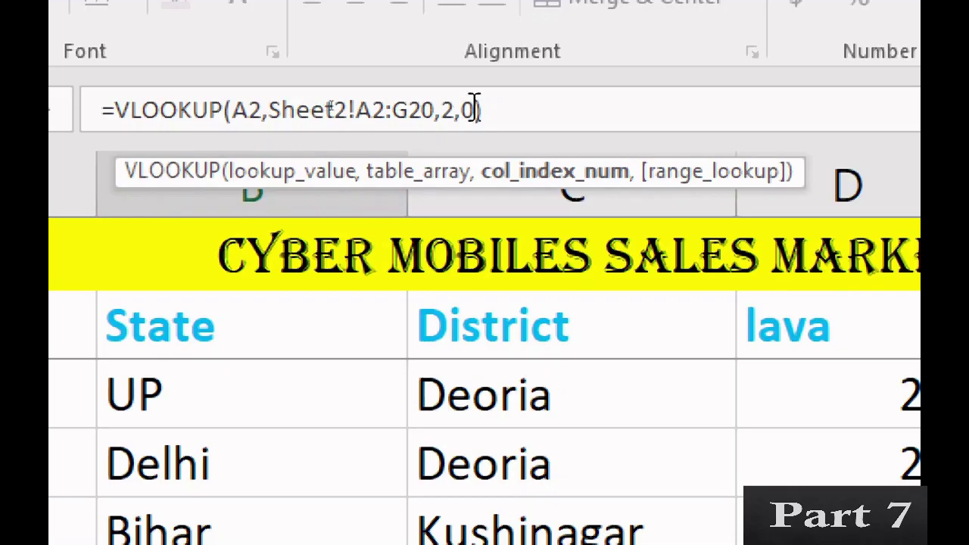
click(475, 110)
click(497, 109)
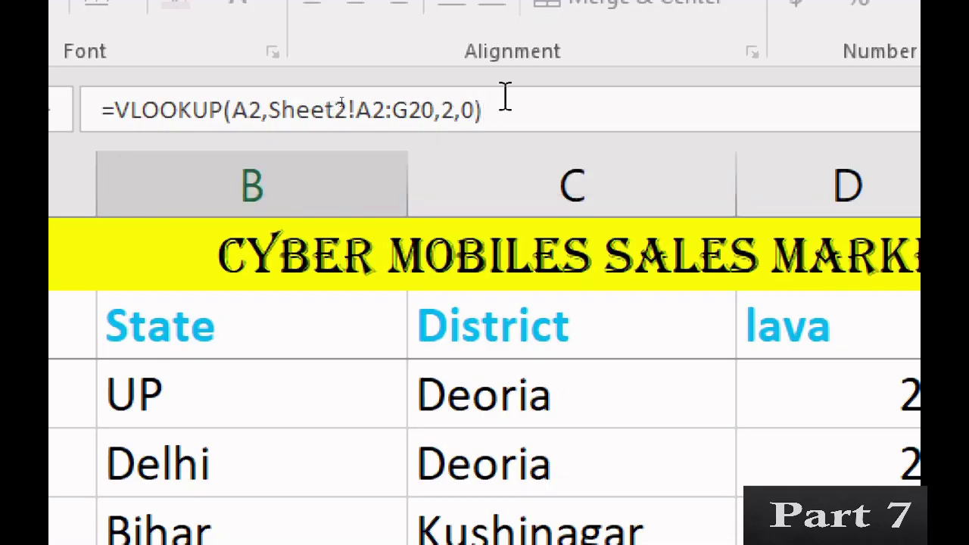
text(-)
key(BackSpace)
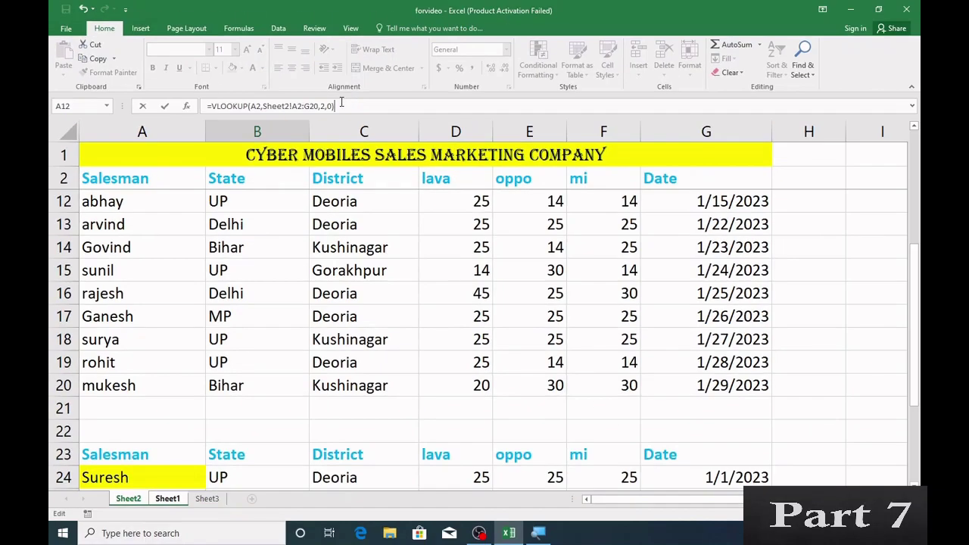
key(Return)
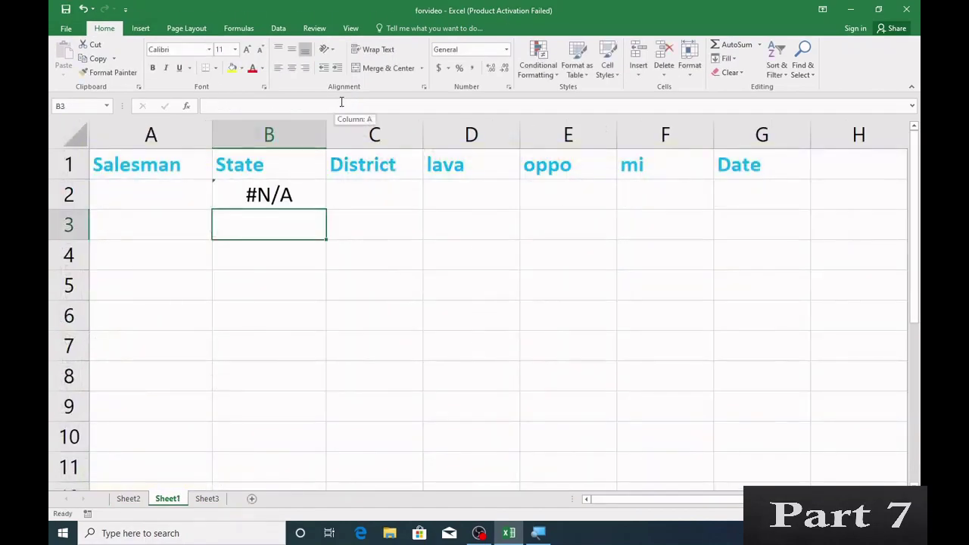
Enter the first listed salesman's name in A2 and fill the lookup formula from B2 across to G2.
click(161, 199)
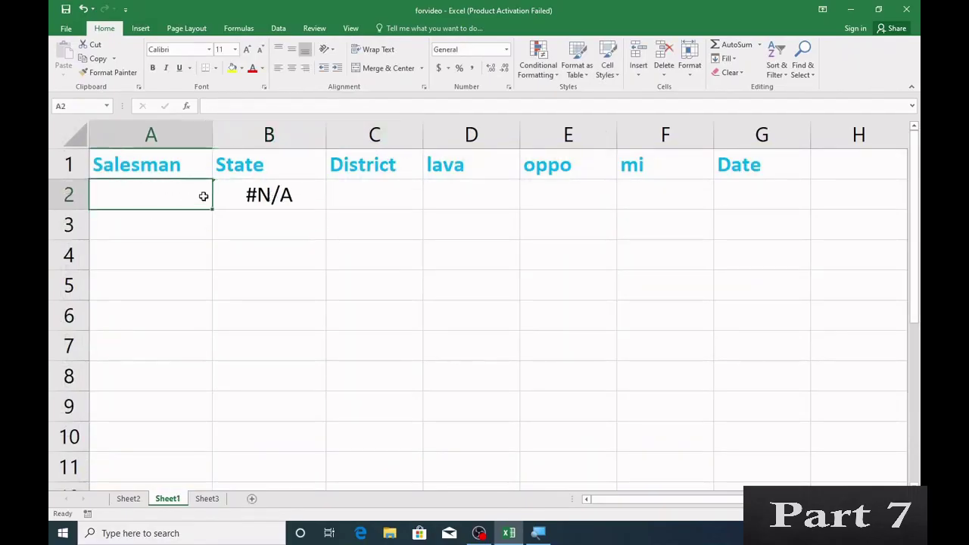
text(an)
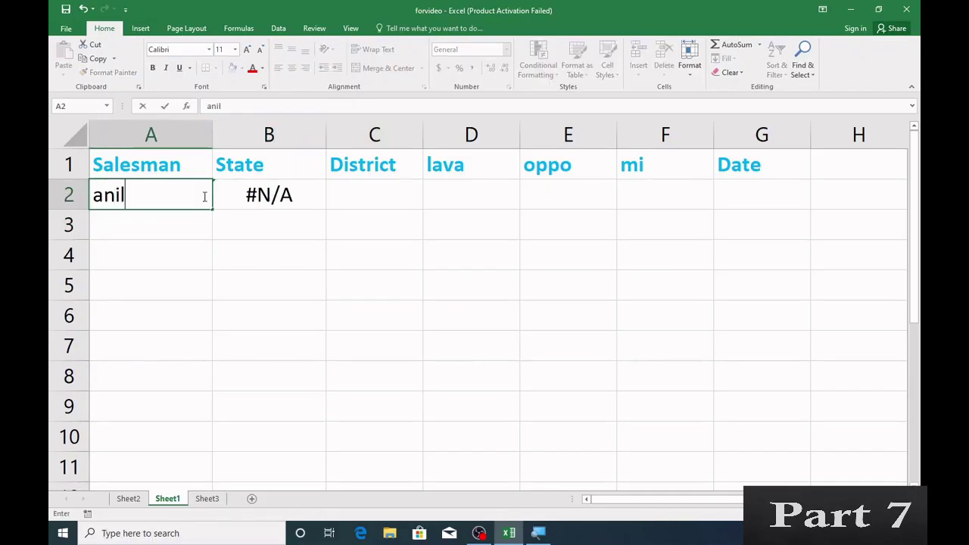
text(il)
key(Return)
click(296, 193)
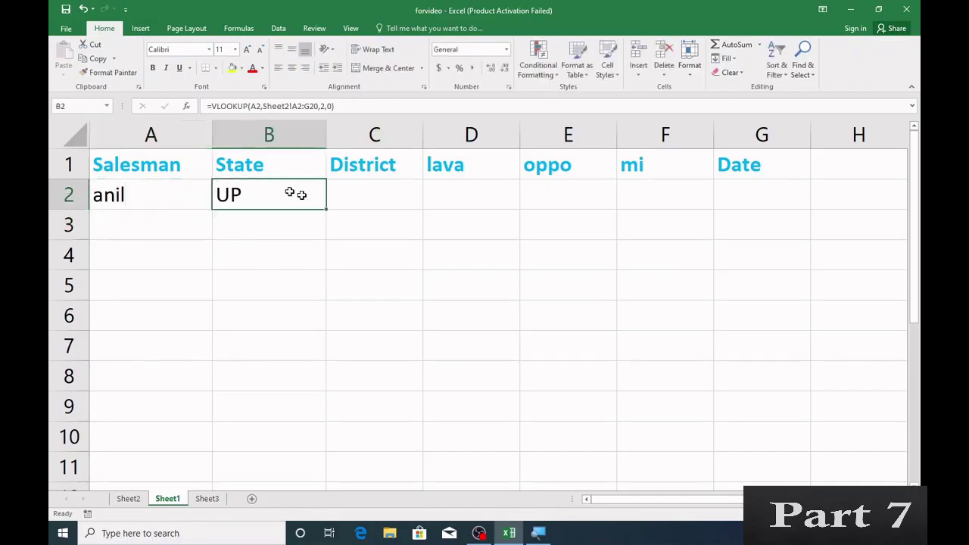
drag(326, 209, 772, 214)
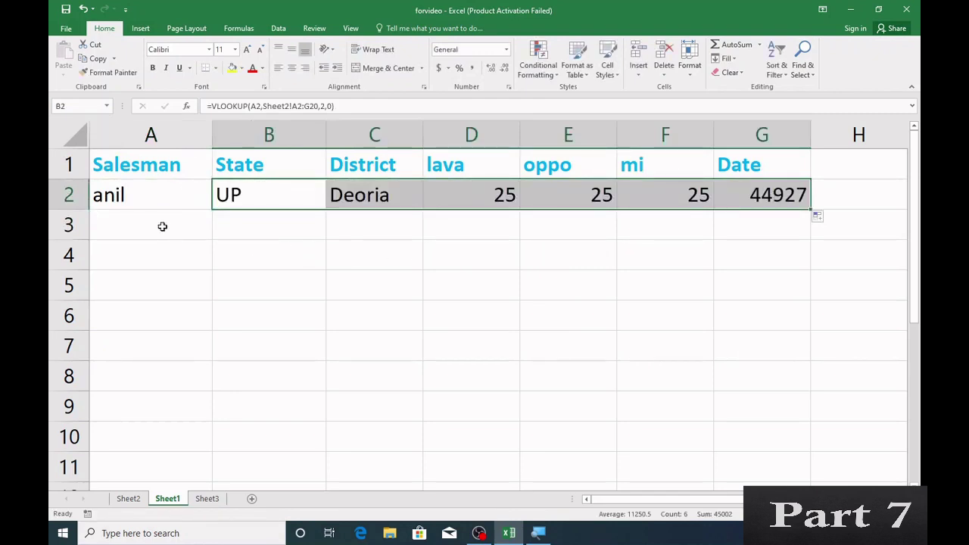
Format the Date column G on Sheet1 as Short Date.
click(760, 194)
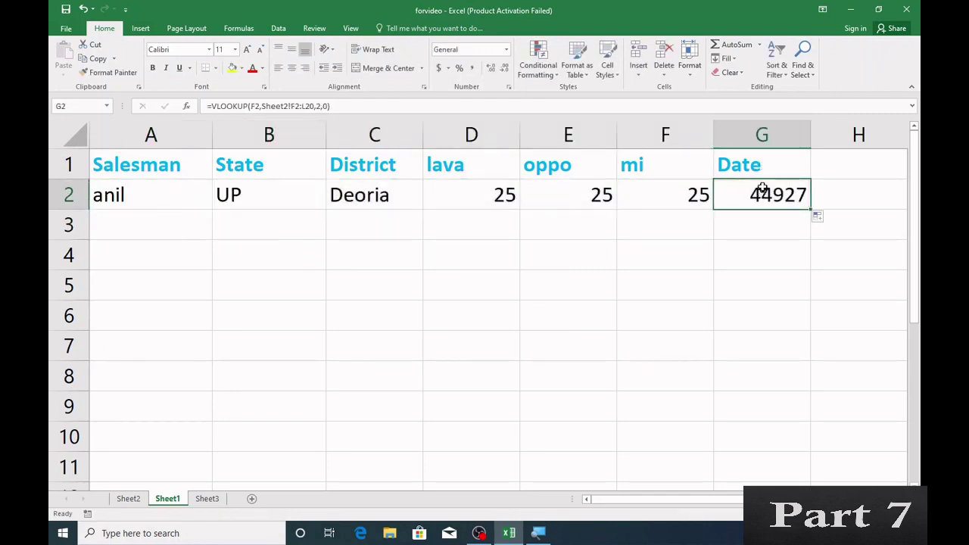
click(764, 136)
click(508, 50)
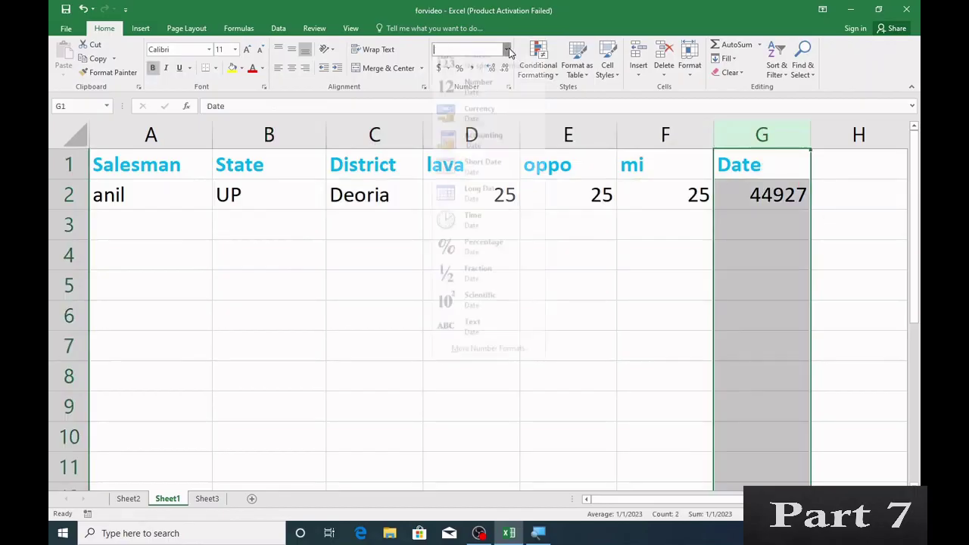
click(484, 176)
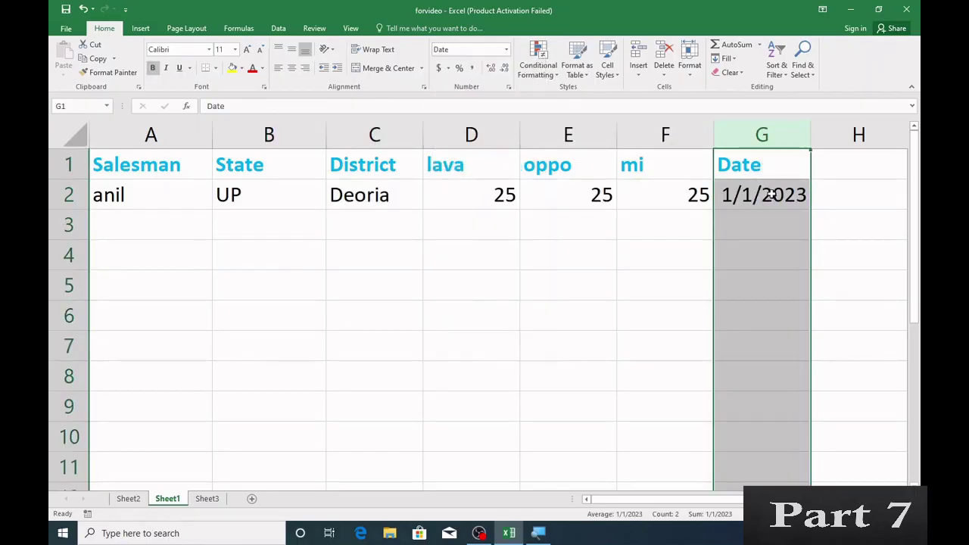
click(771, 195)
Examine the sales table on Sheet2, going through columns A to D and the individual rows 3 to 5.
key(ctrl+Page_Up)
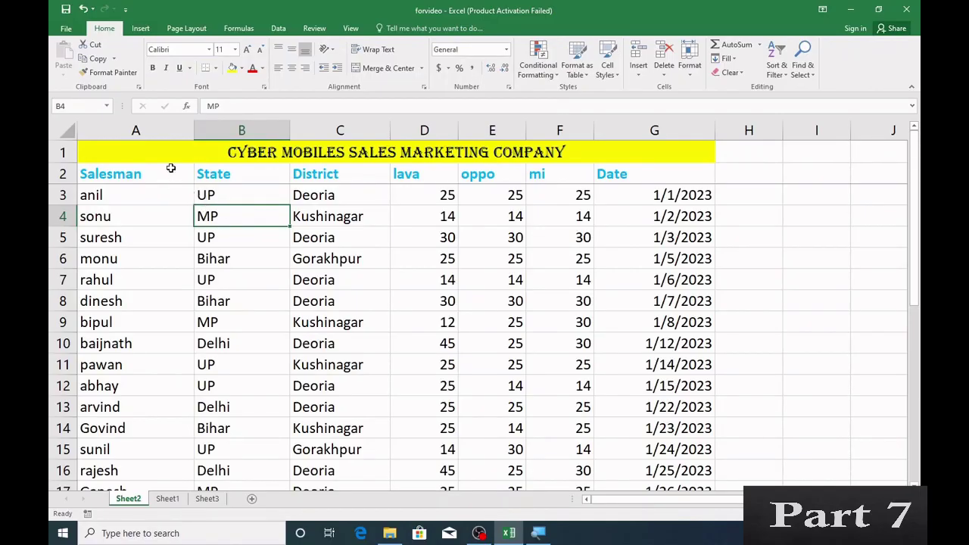
click(147, 129)
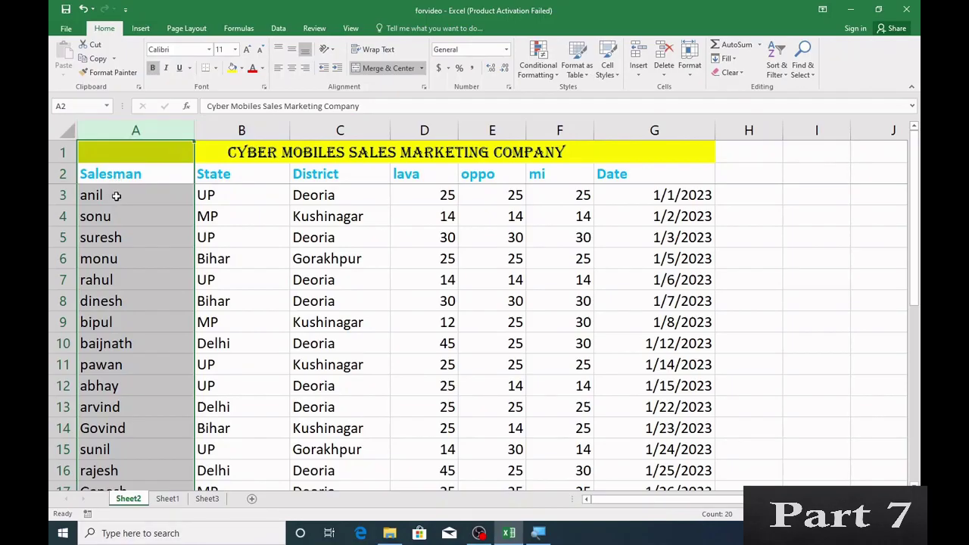
click(117, 195)
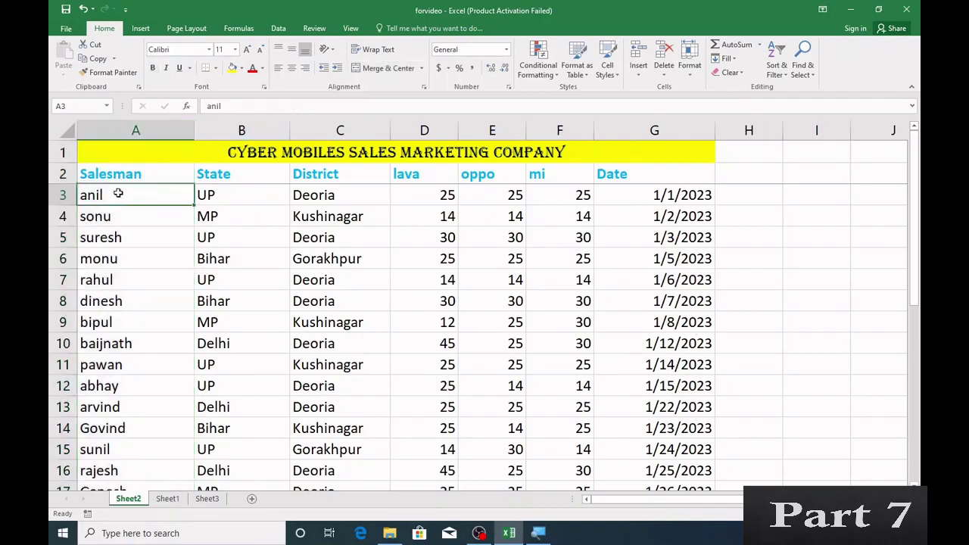
click(235, 130)
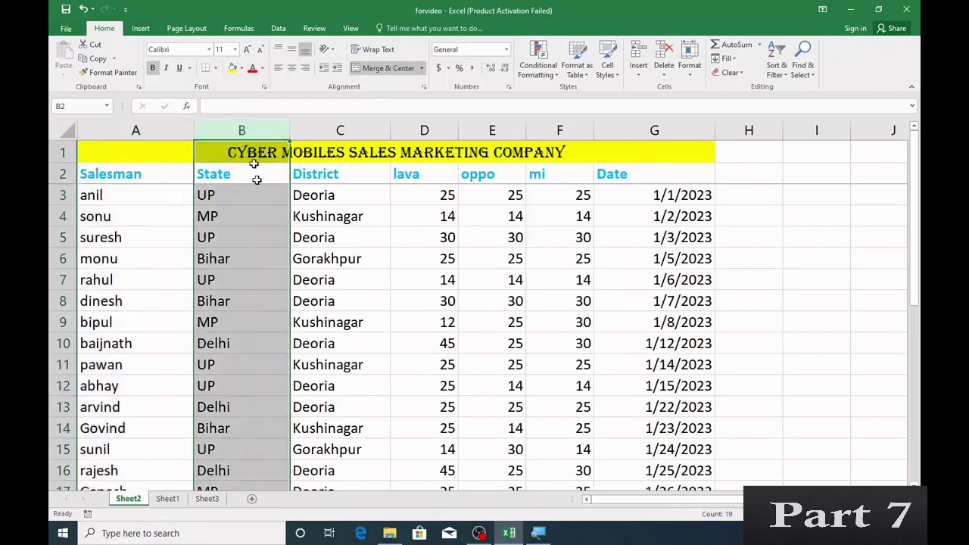
click(330, 132)
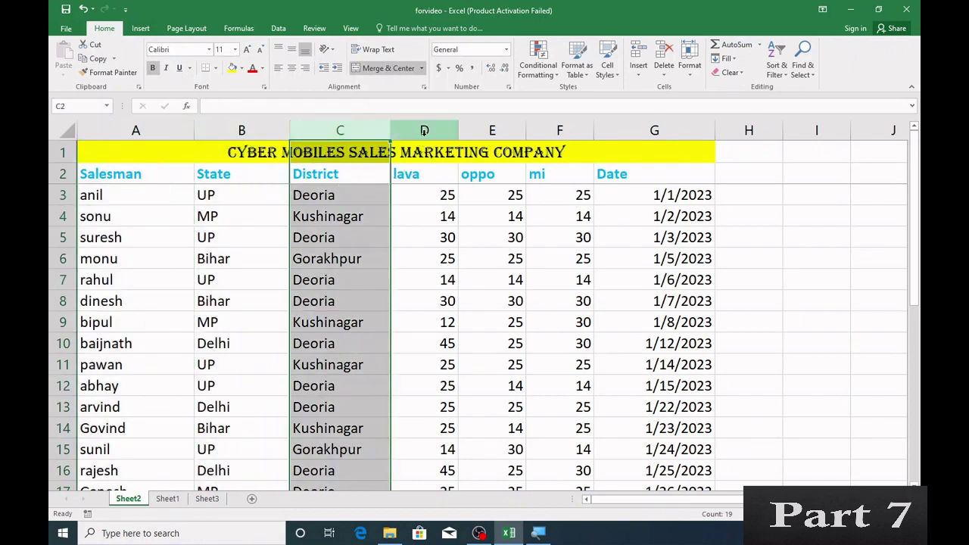
click(424, 131)
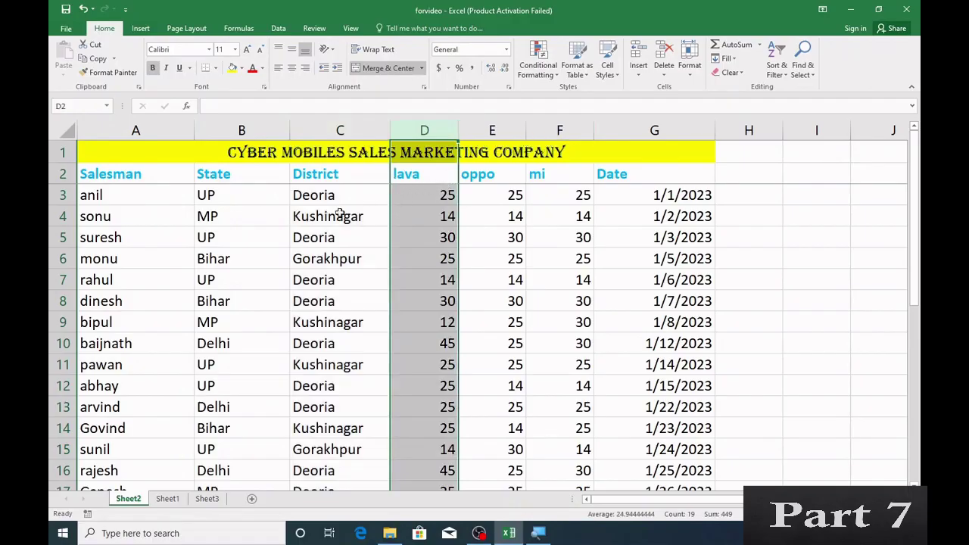
click(260, 235)
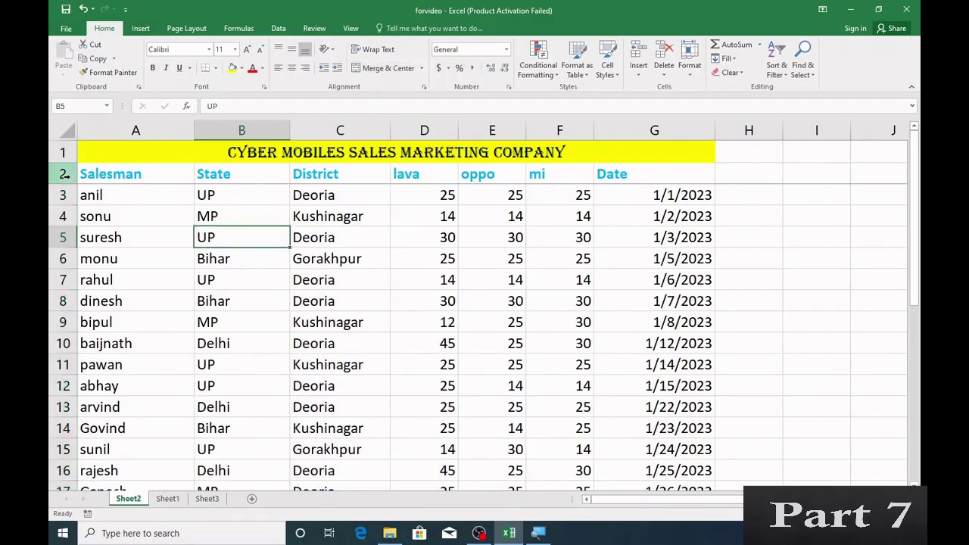
click(92, 175)
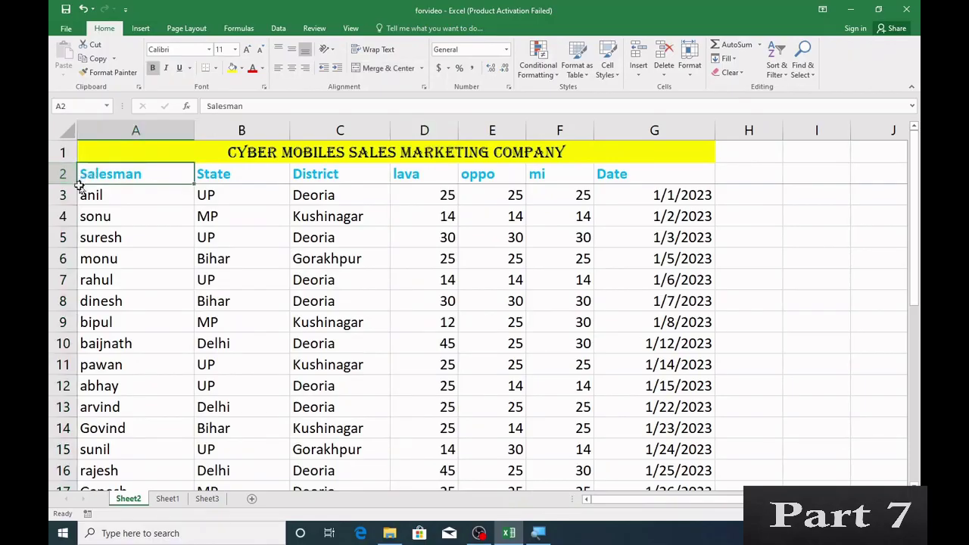
click(62, 195)
click(64, 217)
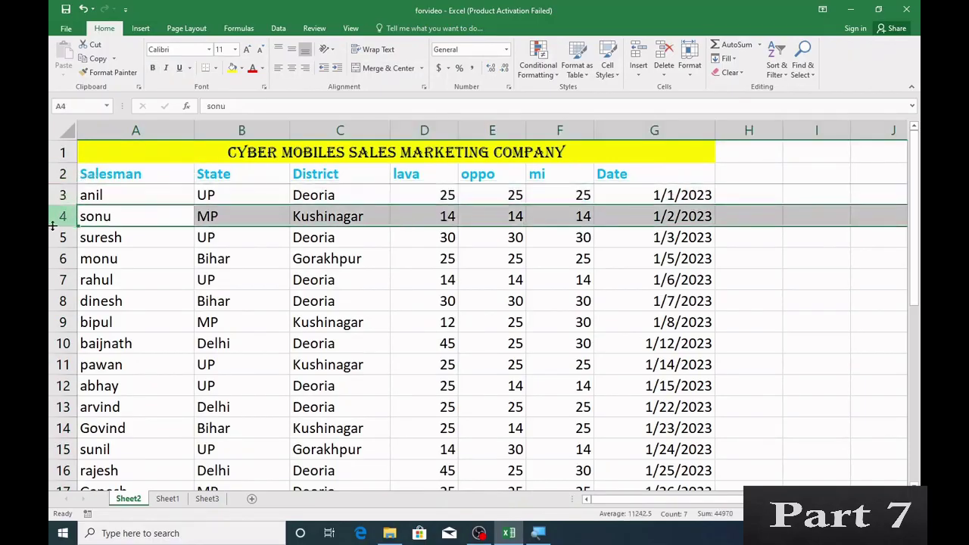
click(64, 238)
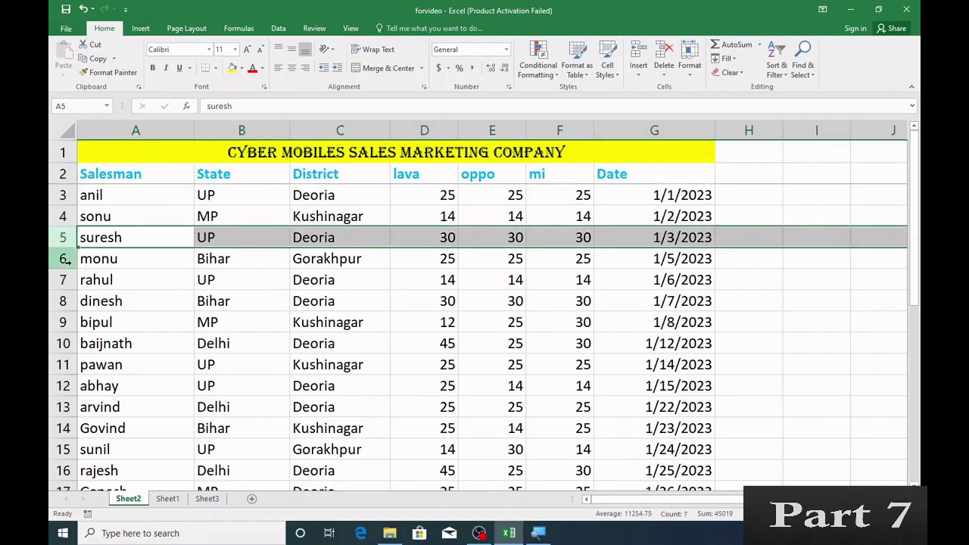
Examine the sales table's layout on Sheet2, going through rows 3 to 8, columns A to C and the Salesman header.
click(63, 259)
click(63, 195)
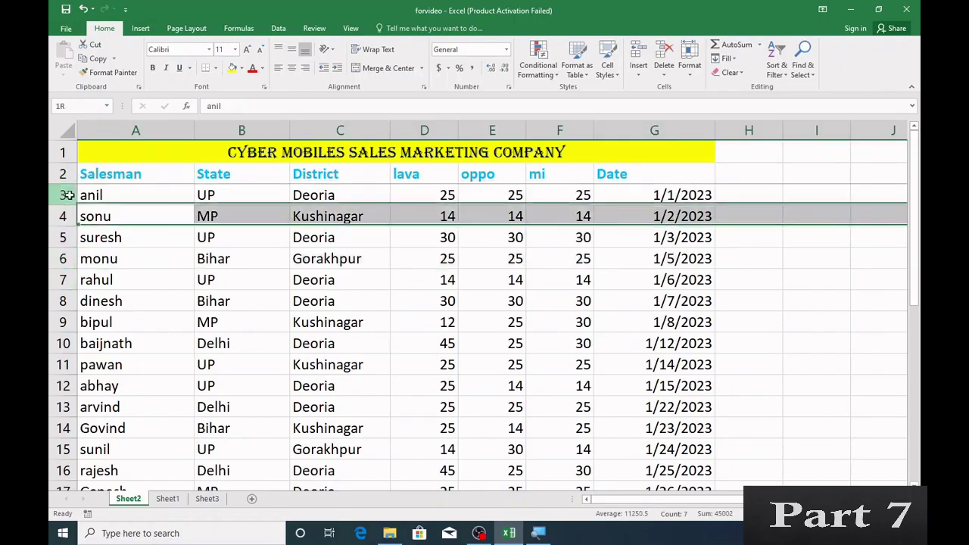
click(64, 216)
click(63, 237)
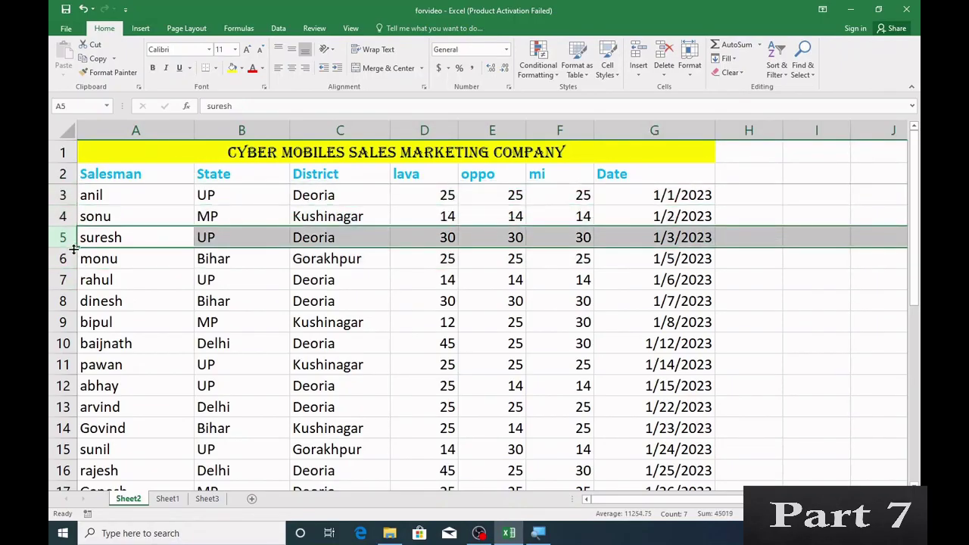
click(64, 259)
click(64, 280)
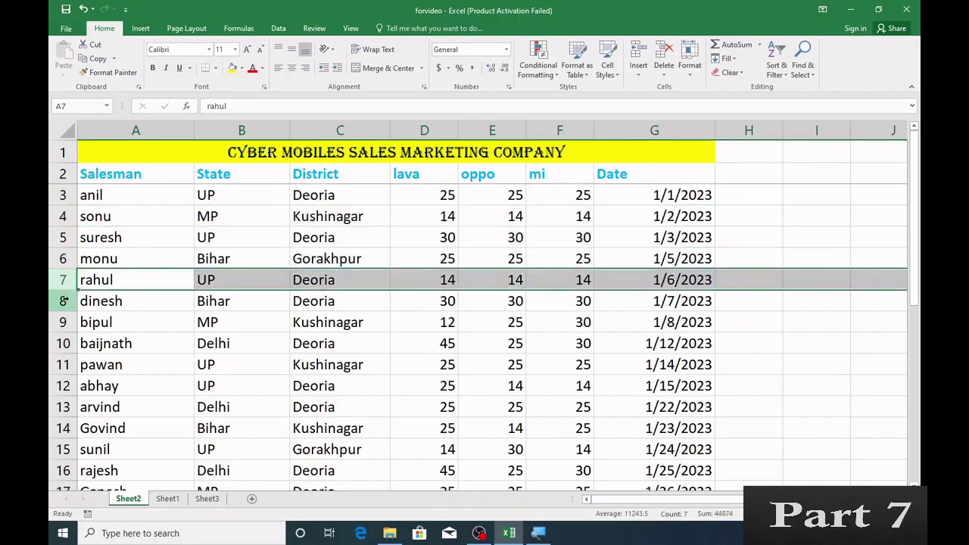
click(63, 301)
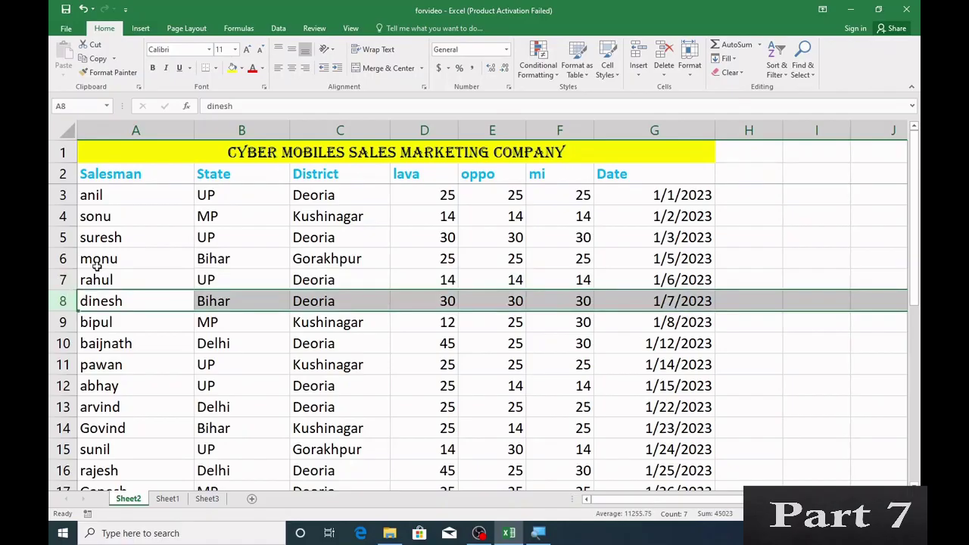
click(127, 196)
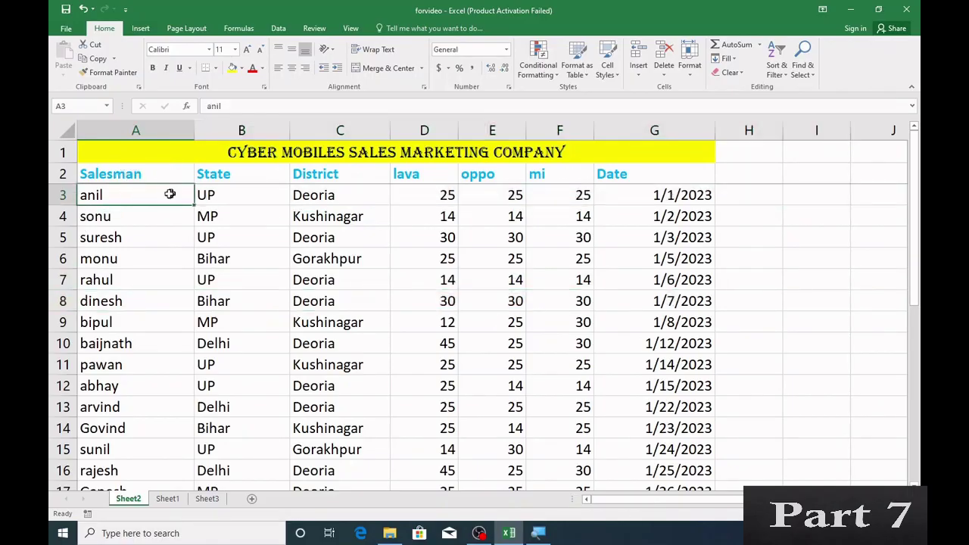
click(153, 131)
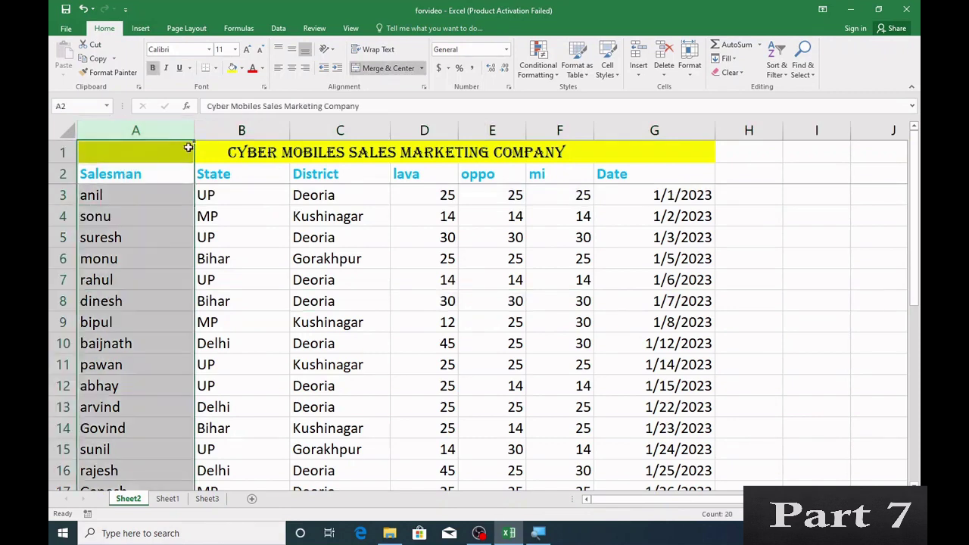
click(243, 134)
click(312, 134)
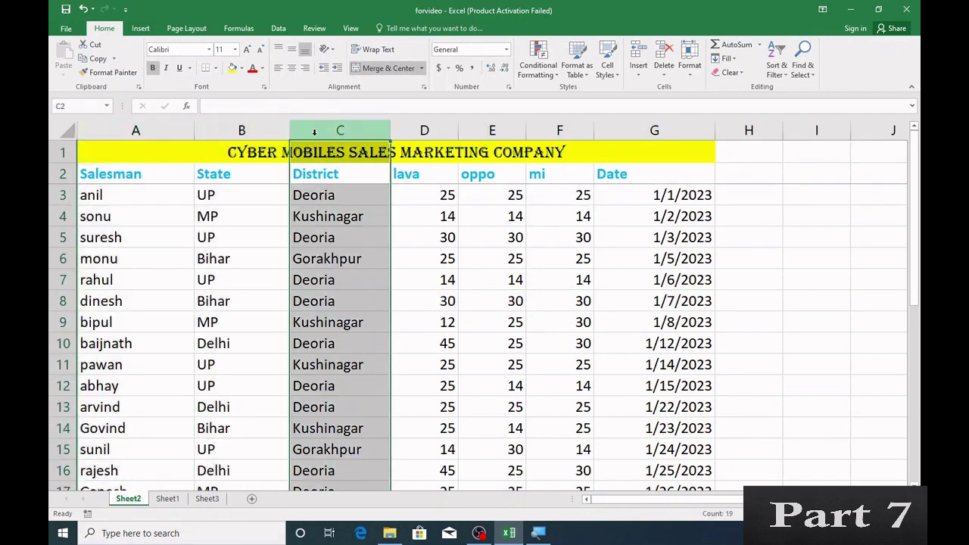
scroll(130, 271, down, 4)
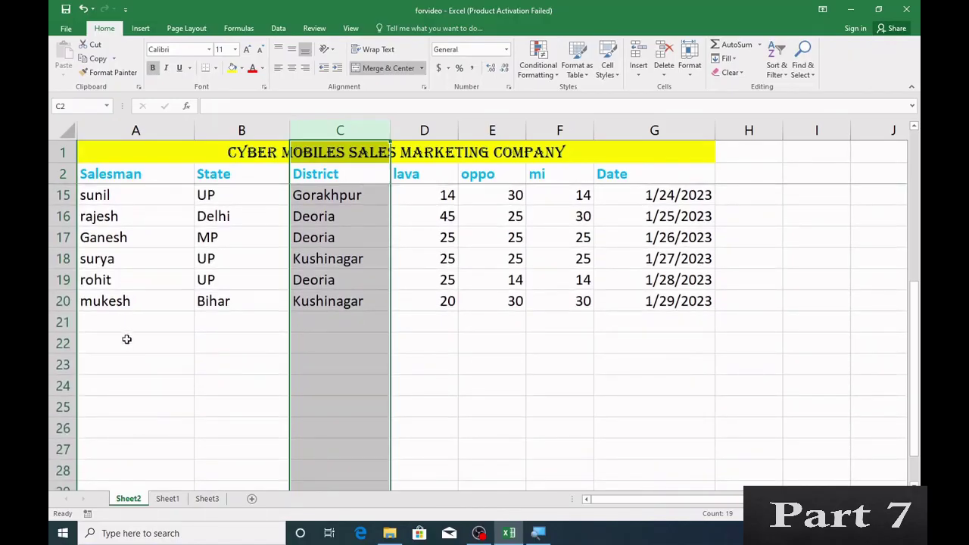
scroll(127, 339, up, 4)
click(131, 177)
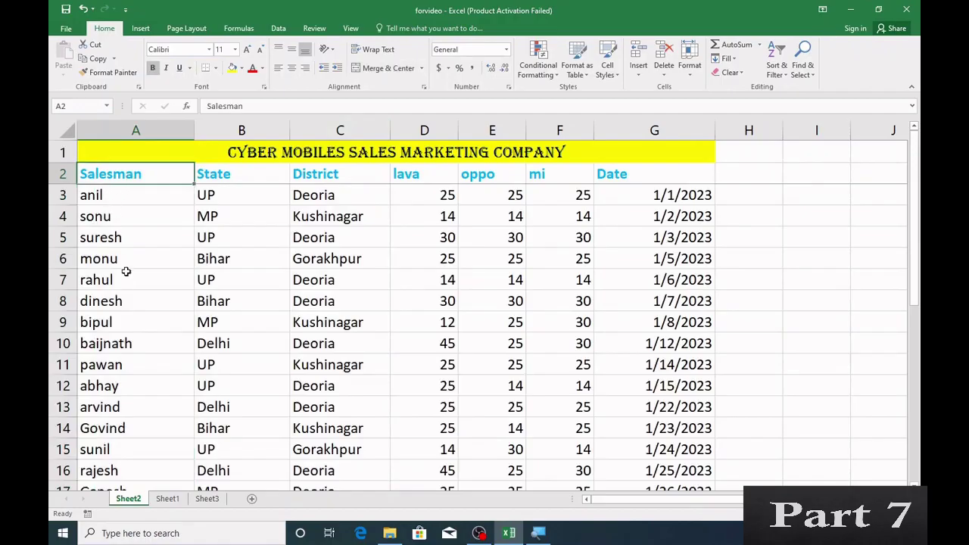
Start an HLOOKUP formula in cell A22 below the table with "Salesman" as the lookup value.
scroll(126, 270, down, 3)
click(107, 405)
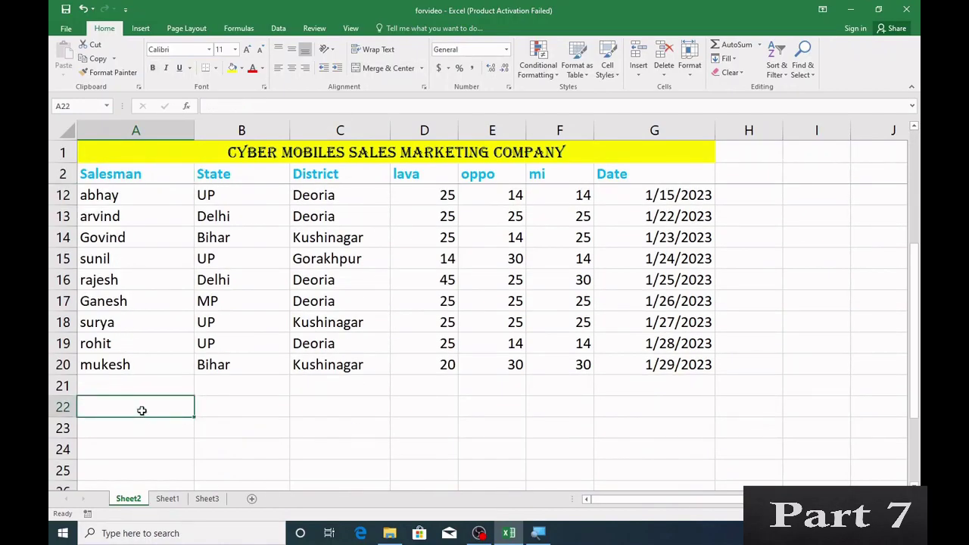
text(=)
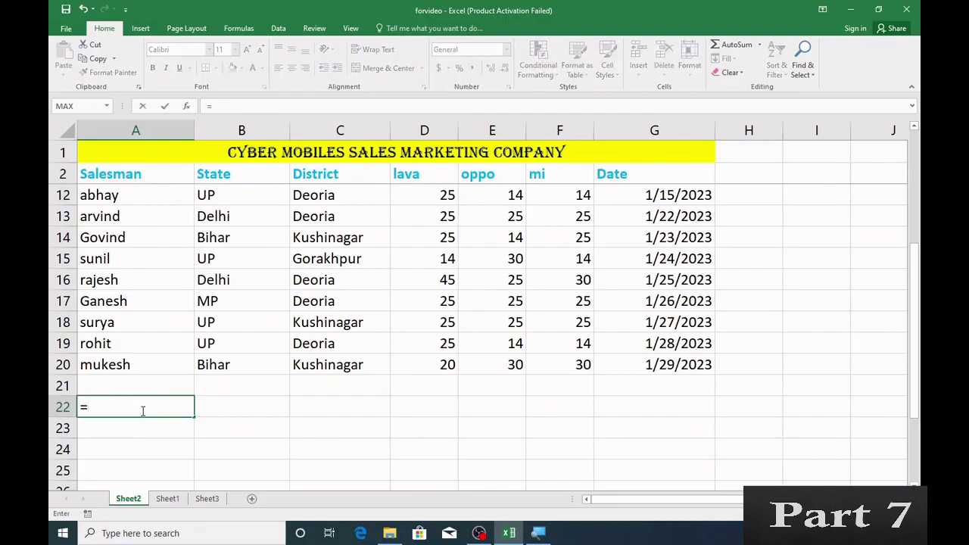
text(hlo)
key(Tab)
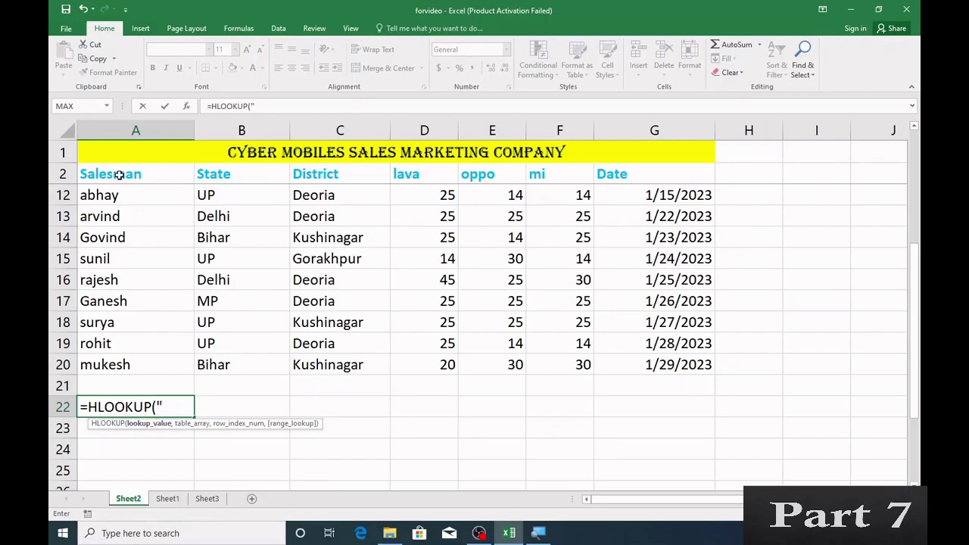
text(lesman)
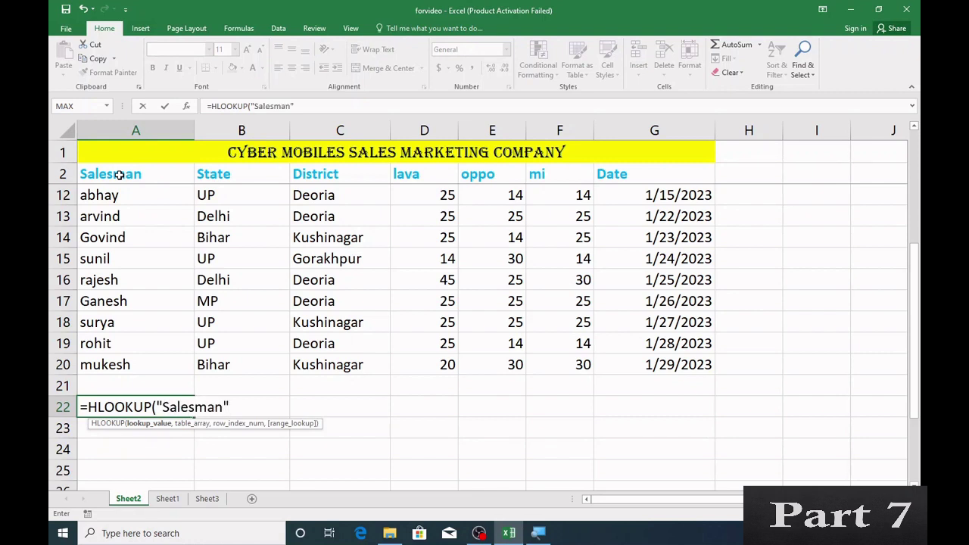
text(",)
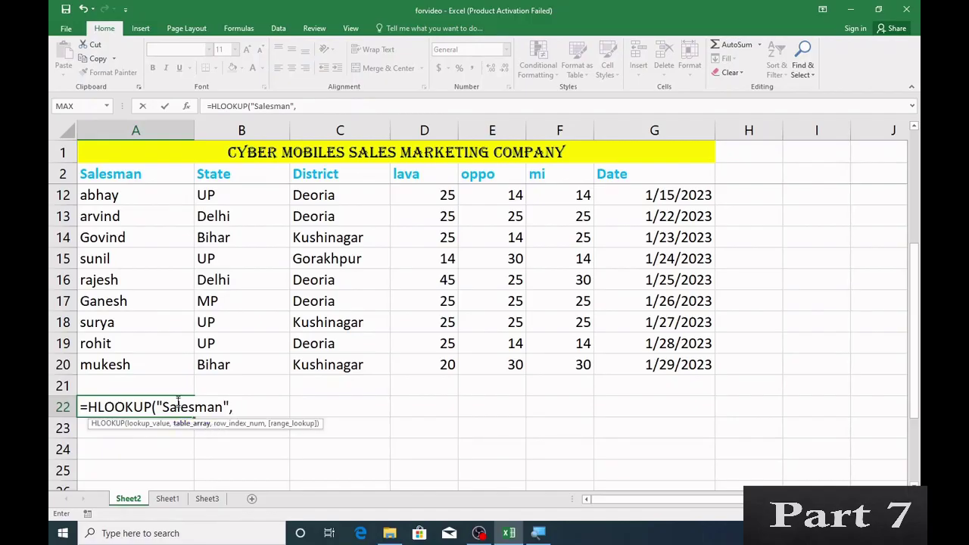
Set the HLOOKUP table array to A2:G20, covering the headers and all data rows.
scroll(188, 348, up, 2)
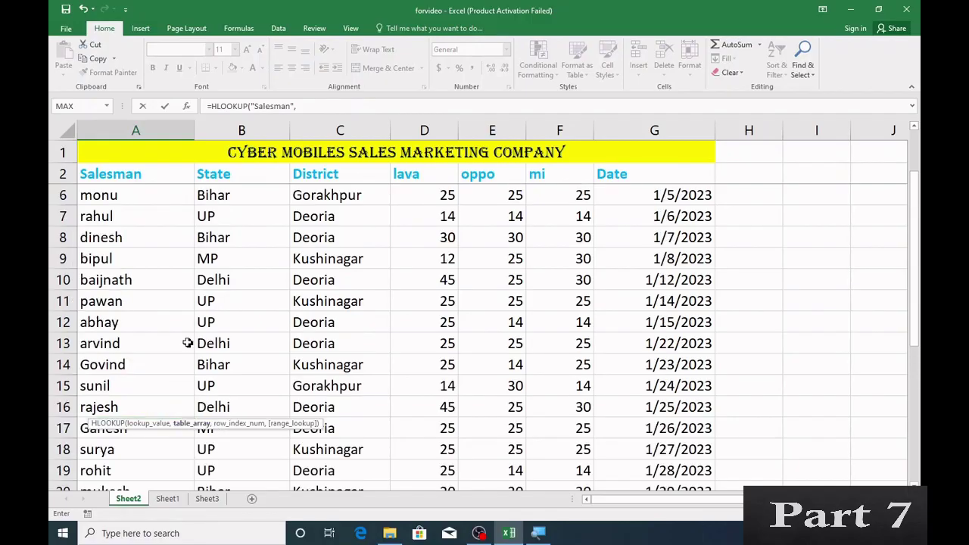
click(113, 175)
drag(115, 176, 628, 444)
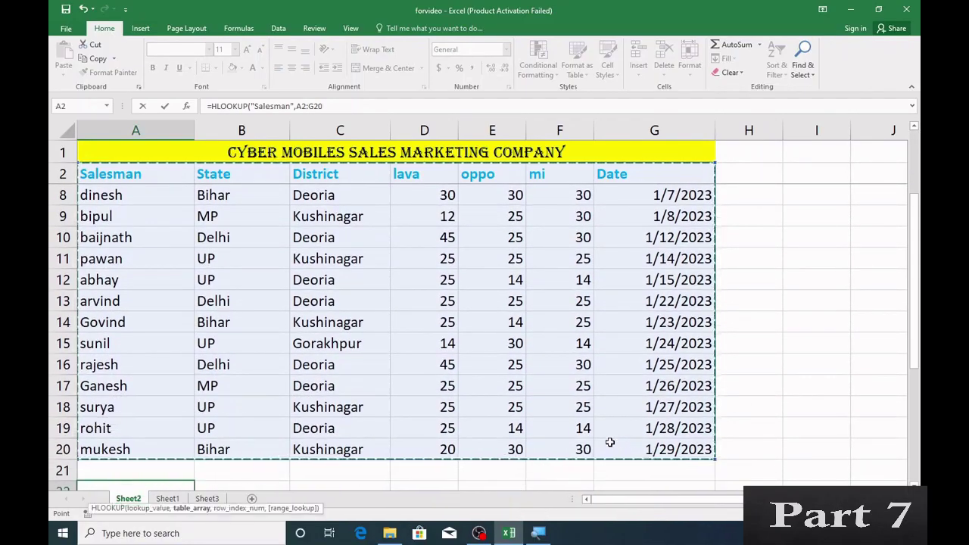
scroll(612, 444, down, 1)
text(,)
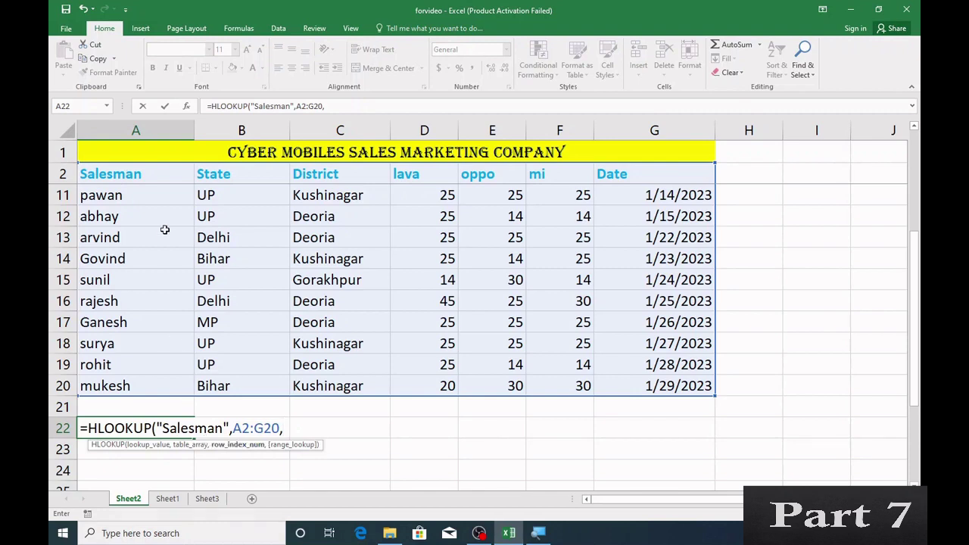
Complete the HLOOKUP with row index 2 and range lookup 0, and fill cell A22 with yellow.
scroll(165, 230, up, 3)
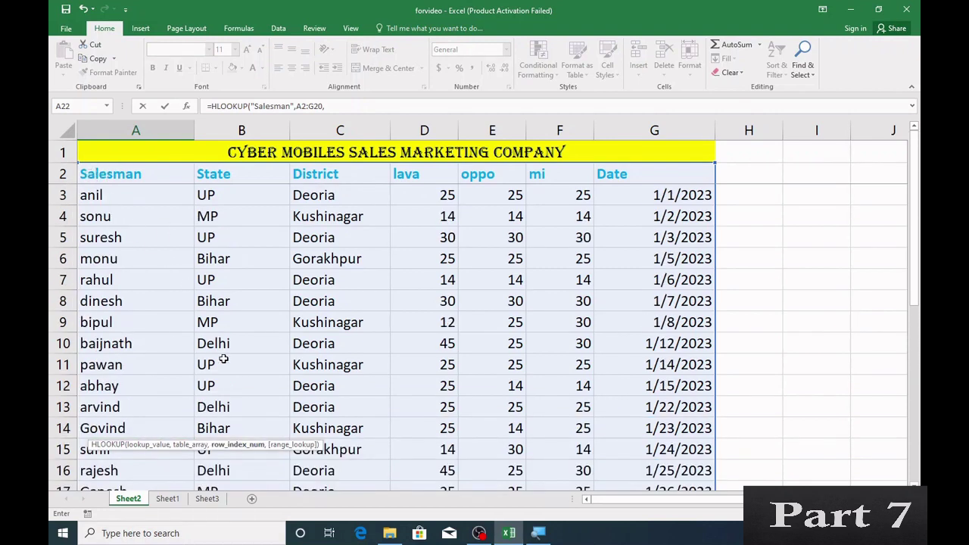
scroll(224, 361, down, 4)
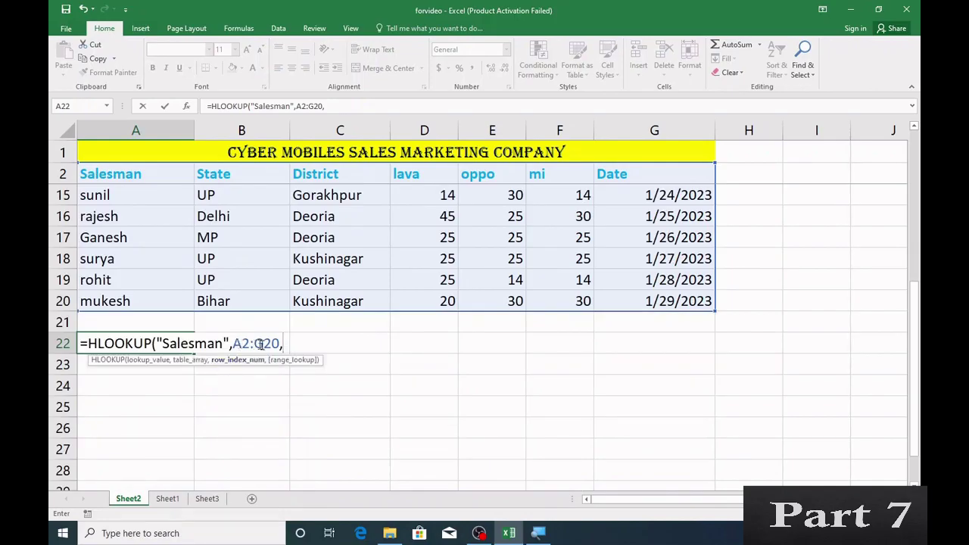
scroll(129, 288, up, 4)
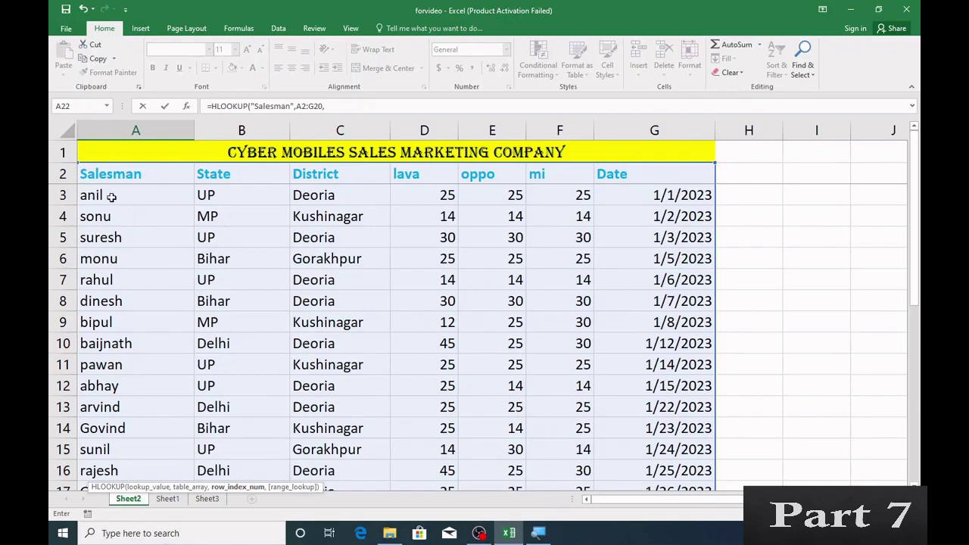
scroll(227, 326, down, 4)
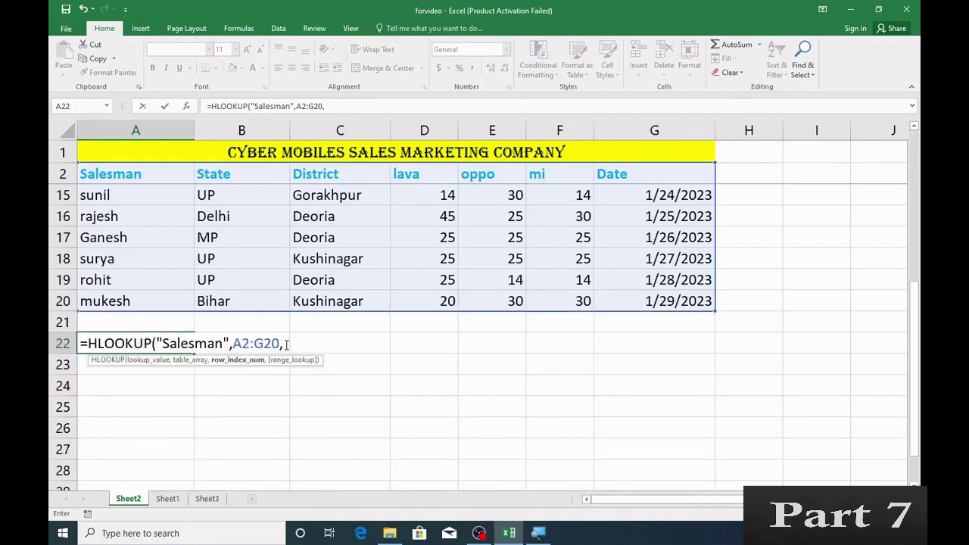
text(2,)
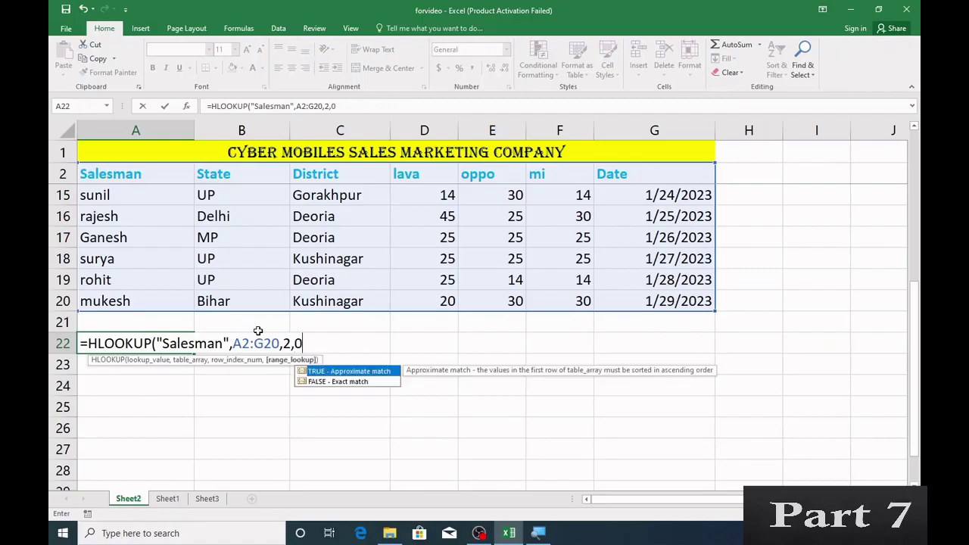
text(0))
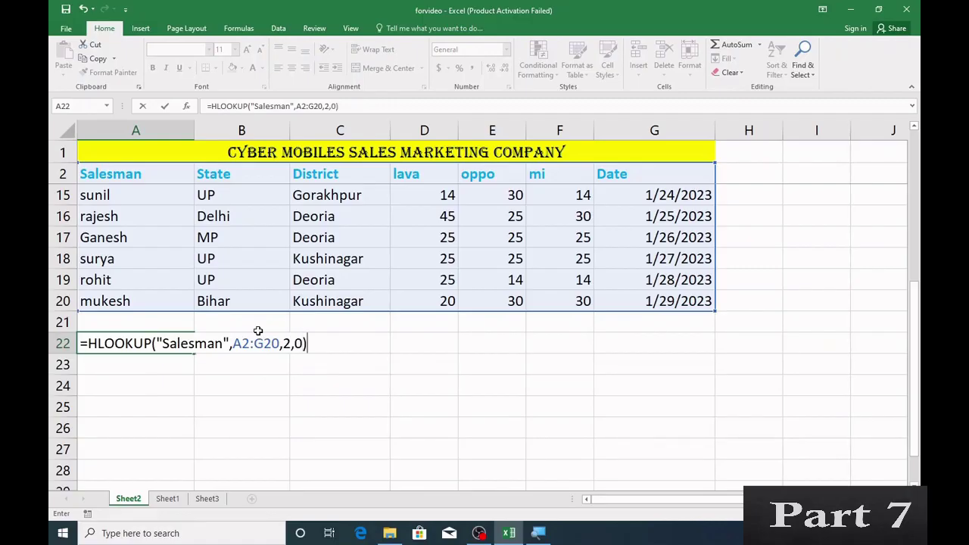
key(Return)
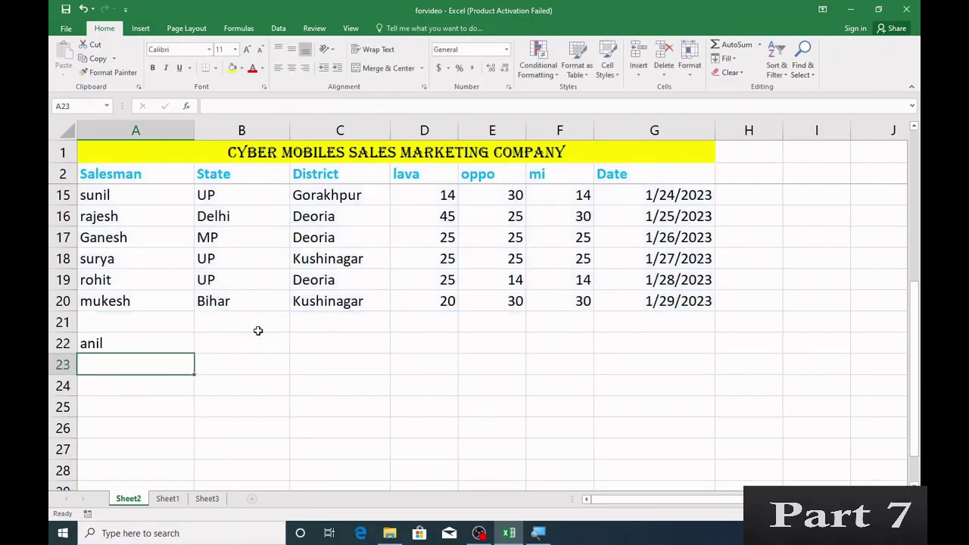
click(126, 345)
click(233, 67)
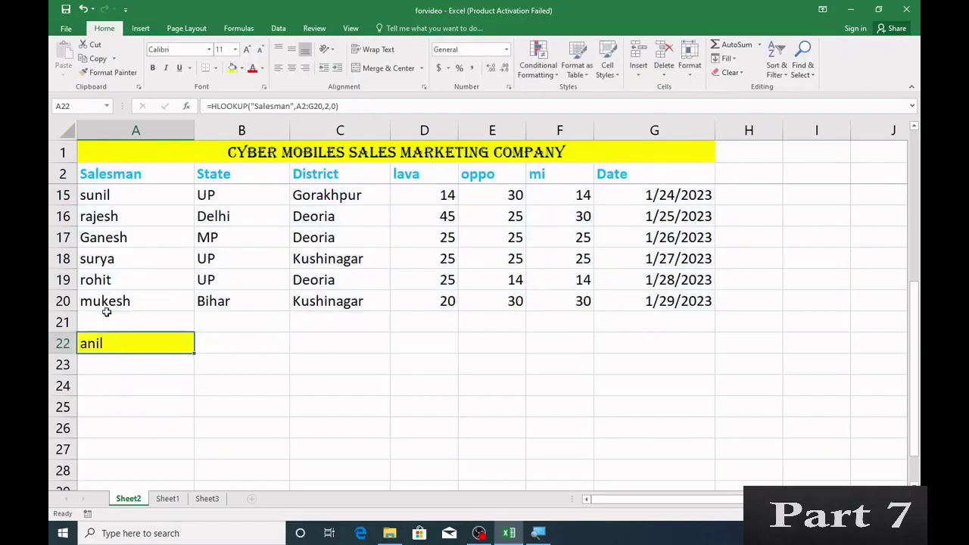
Compare the A22 HLOOKUP's lookup value and table array with the Salesman header and the first data row.
scroll(124, 272, up, 4)
click(106, 176)
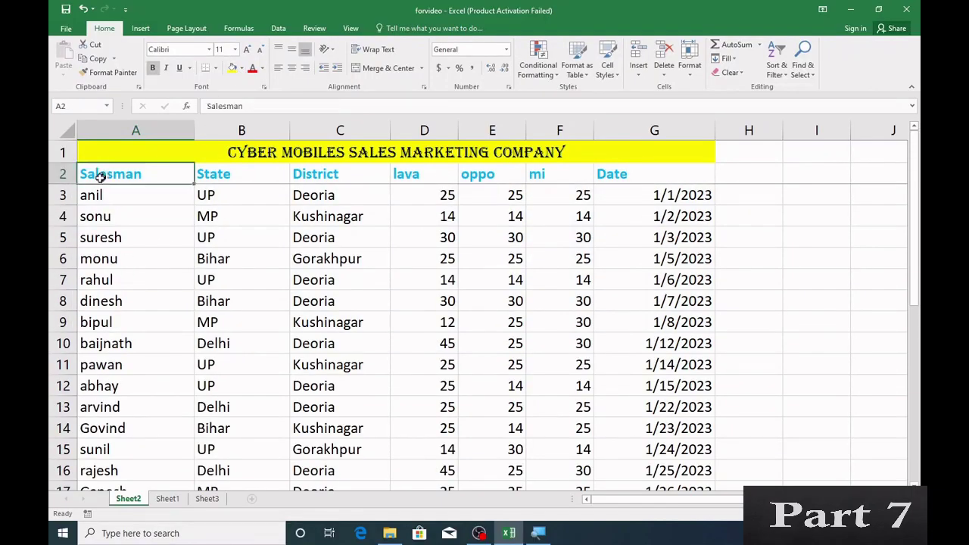
click(68, 195)
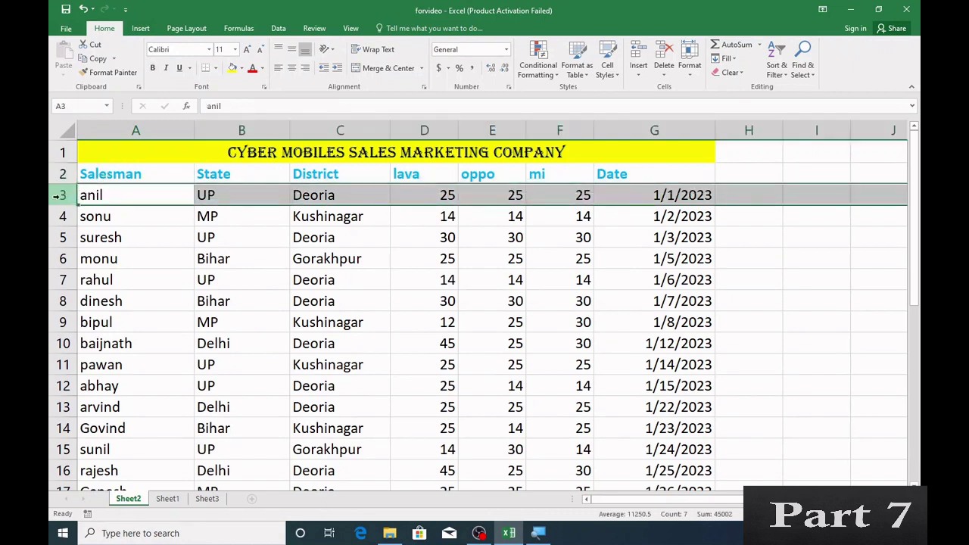
click(106, 174)
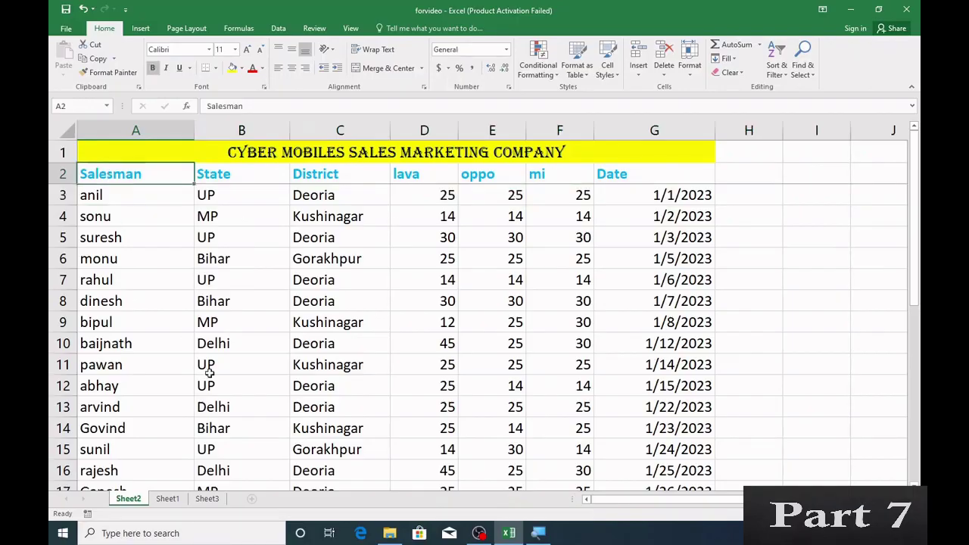
scroll(209, 373, down, 4)
double_click(157, 337)
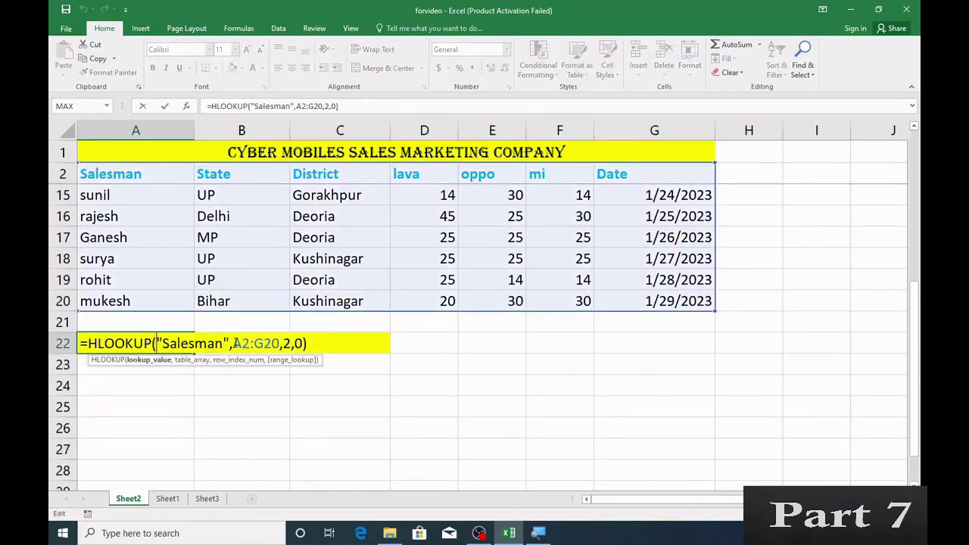
drag(234, 343, 282, 344)
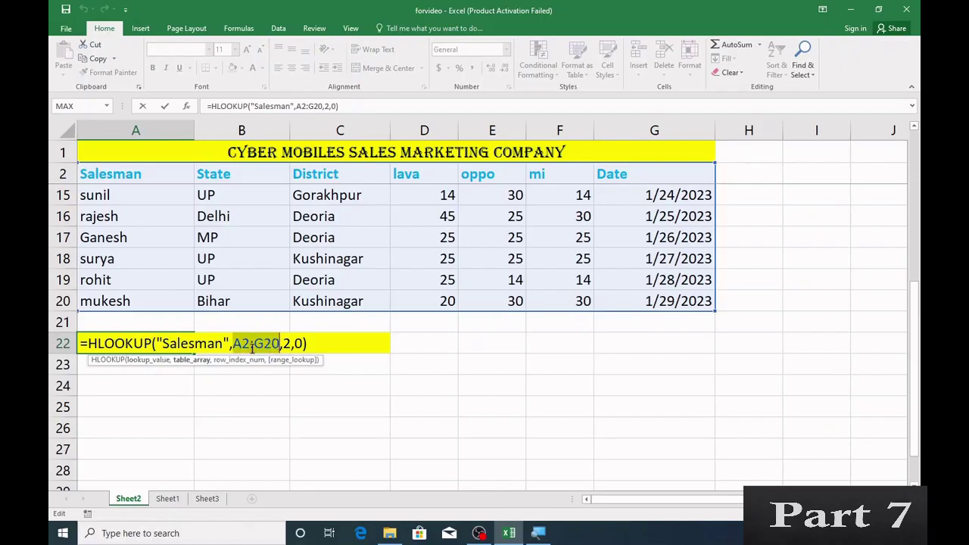
click(244, 344)
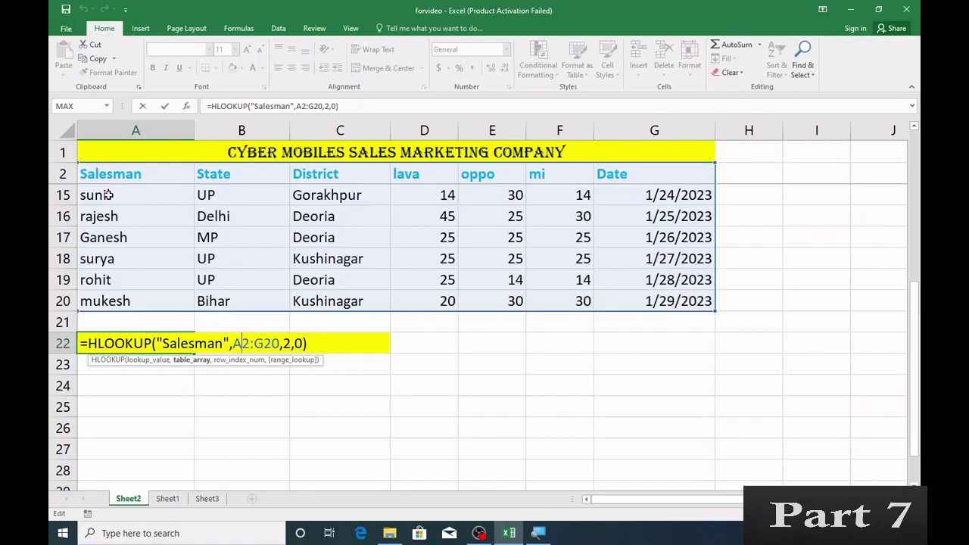
scroll(126, 206, up, 4)
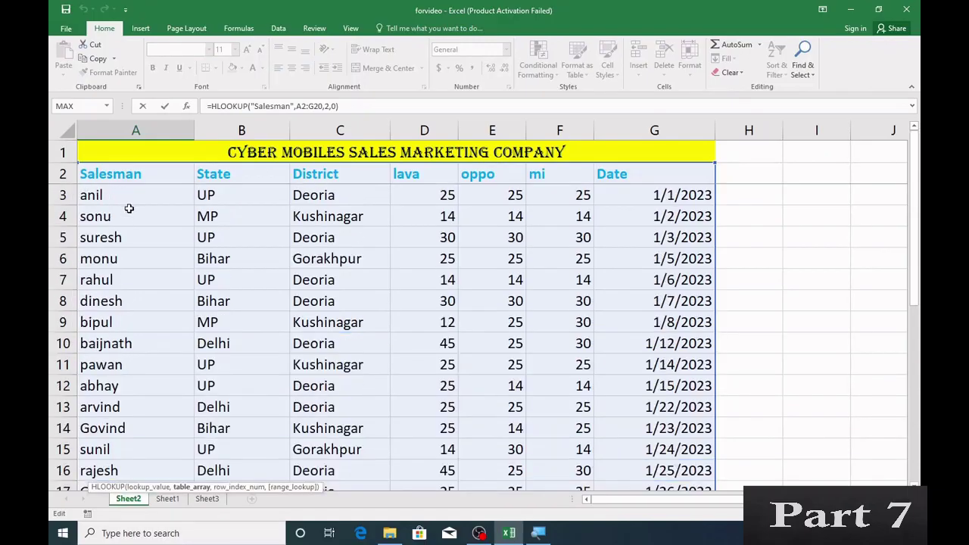
click(91, 196)
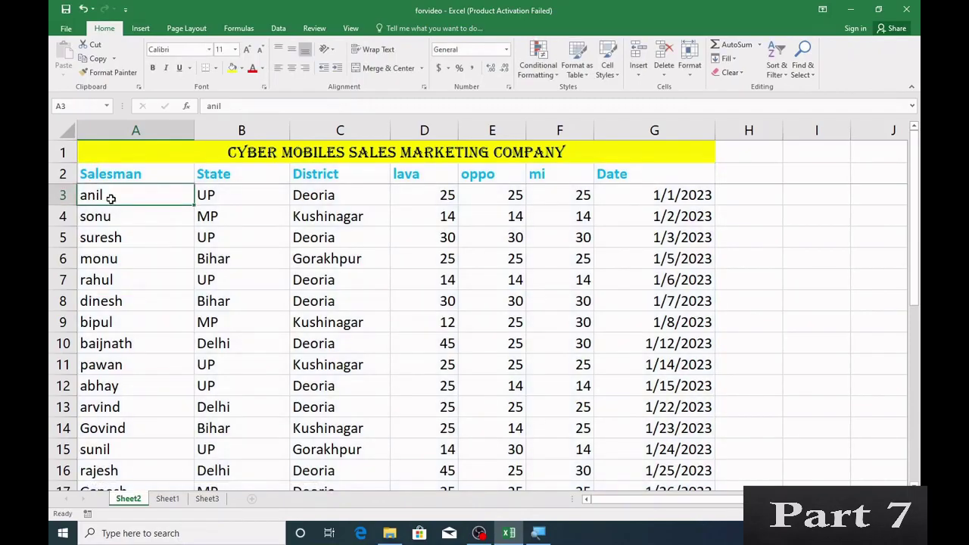
Change the row index number of the HLOOKUP in cell A22 to 3.
scroll(110, 198, down, 4)
double_click(117, 346)
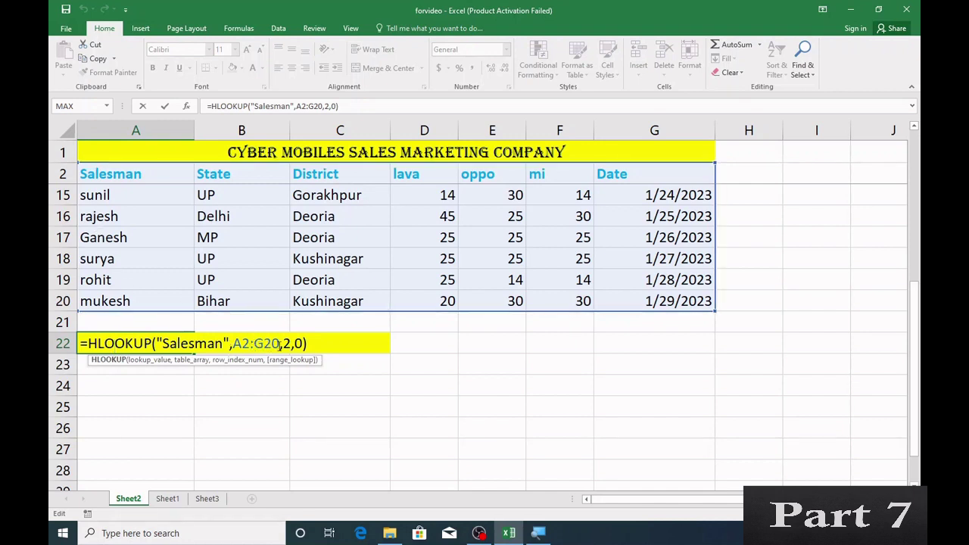
click(290, 343)
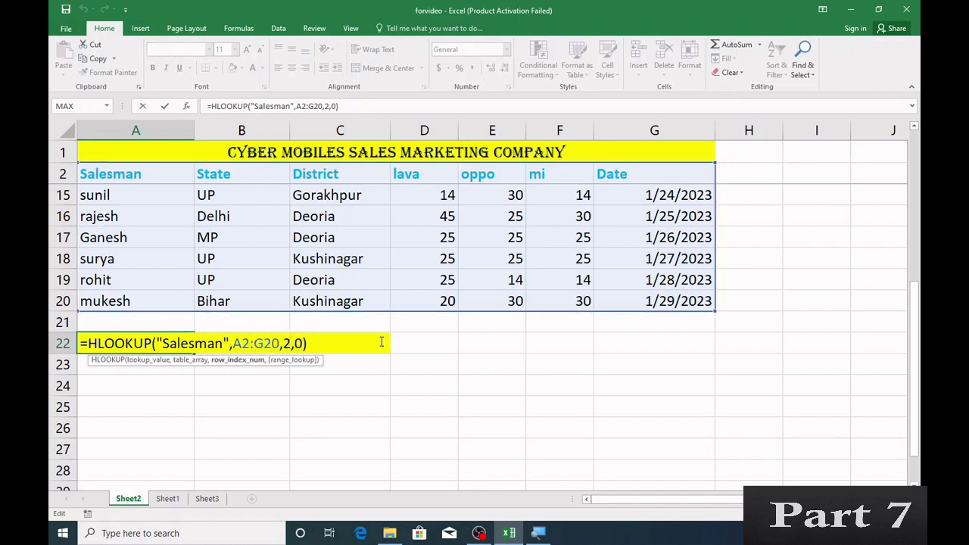
key(BackSpace)
text(3)
key(Return)
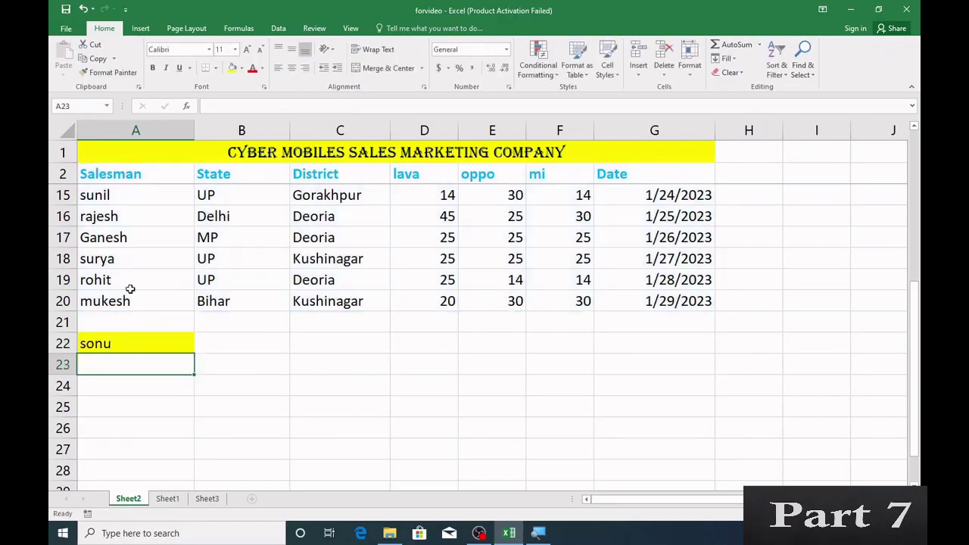
Examine rows 2 to 4 beneath the Salesman header, counting them against the HLOOKUP's row index.
scroll(130, 289, up, 4)
ctrl+scroll(128, 271, up, 4)
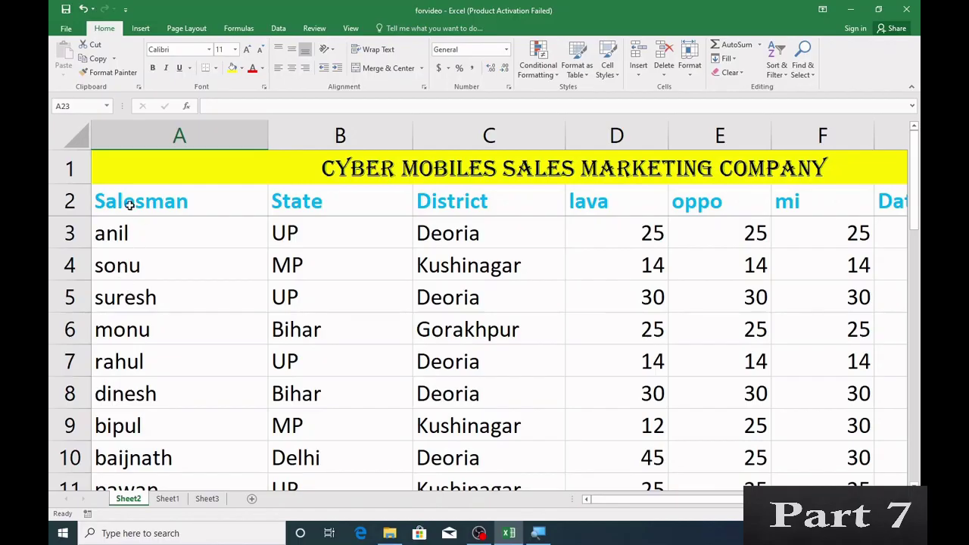
mouse_move(131, 208)
mouse_down()
mouse_move(168, 281)
mouse_move(340, 325)
mouse_move(128, 236)
mouse_move(131, 205)
mouse_up()
click(79, 200)
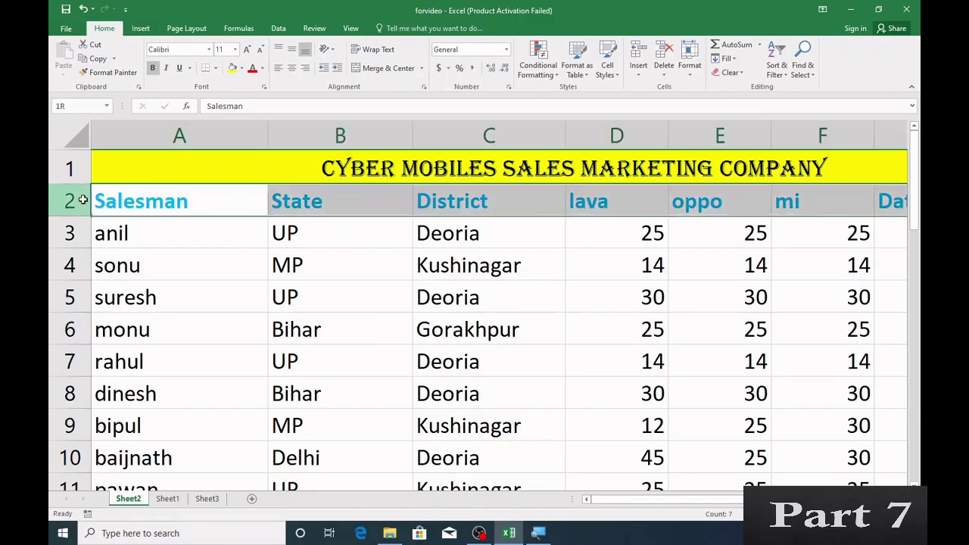
click(76, 231)
click(80, 262)
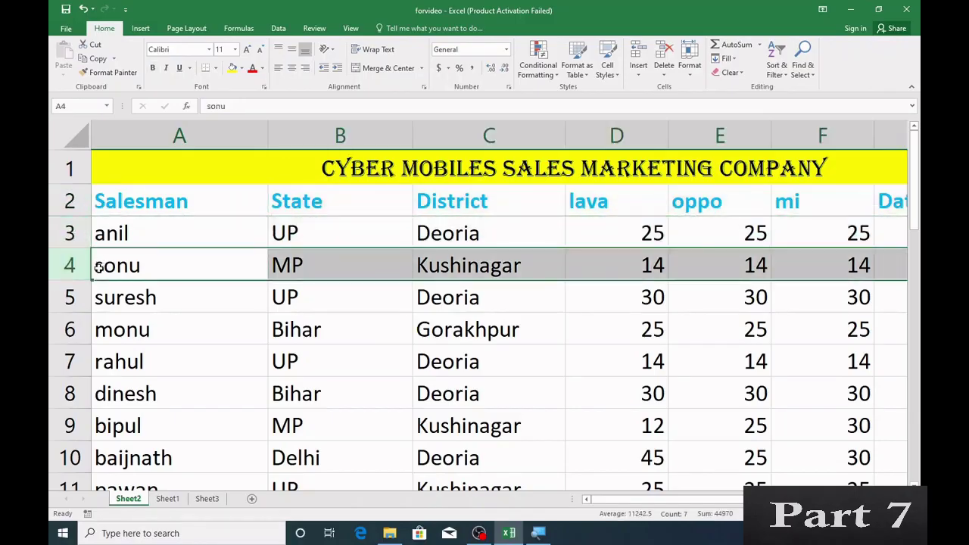
click(148, 201)
click(81, 264)
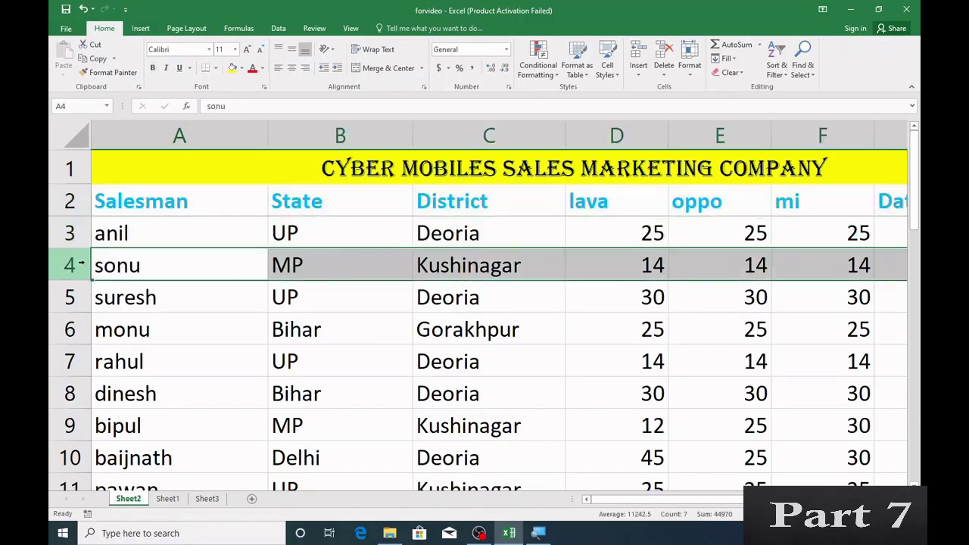
Set the row index number of the HLOOKUP in cell A22 to 4.
scroll(162, 313, down, 5)
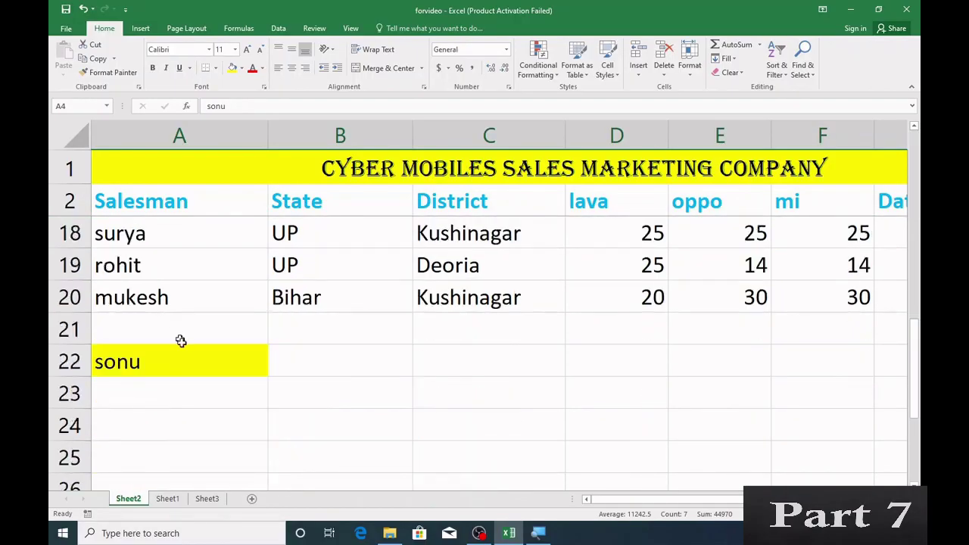
click(175, 353)
double_click(175, 356)
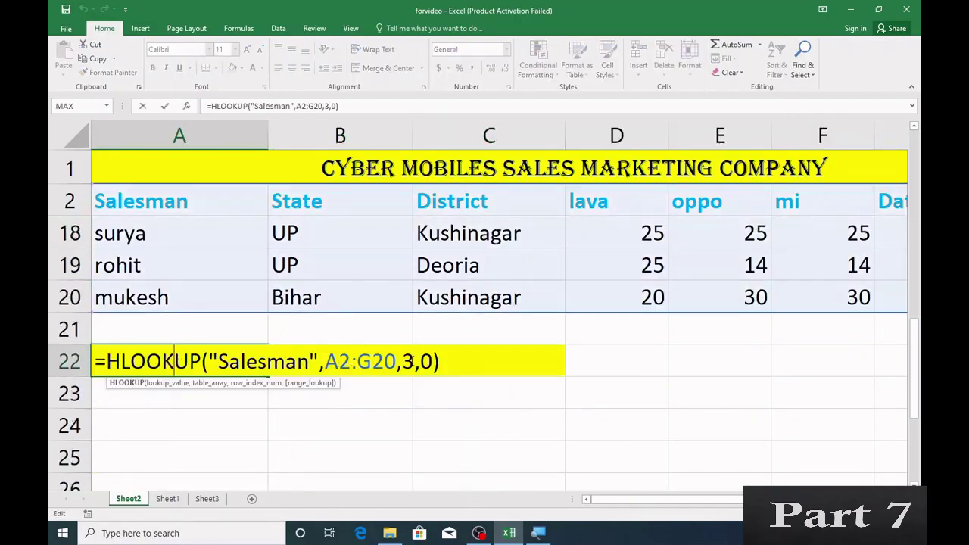
click(414, 361)
key(BackSpace)
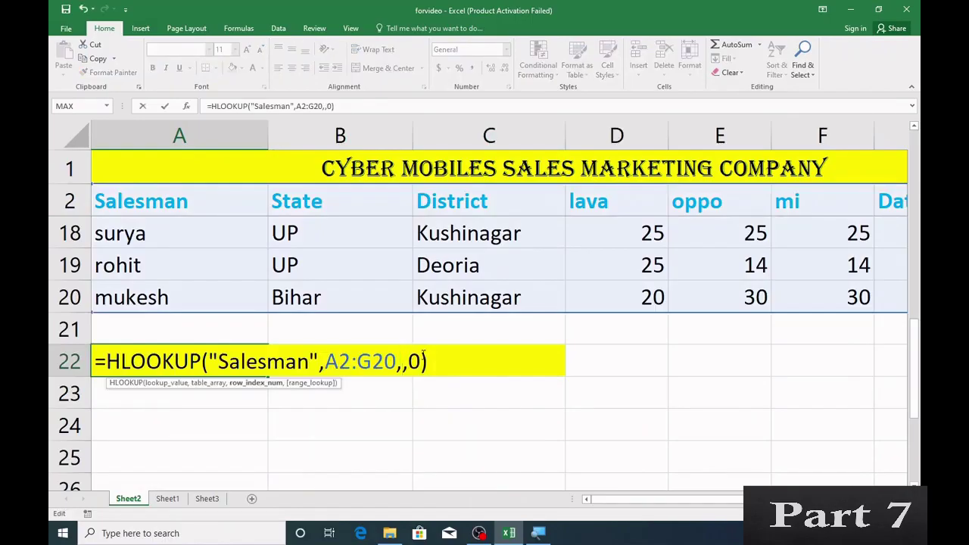
text(4)
key(Return)
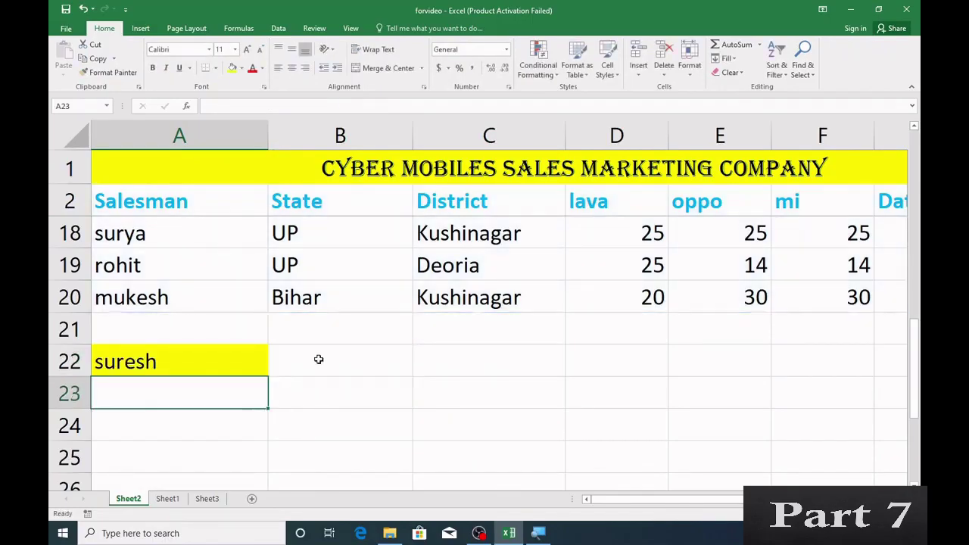
Examine the Salesman column from the header to row 5 and how the table range starts at row 2.
scroll(181, 324, up, 5)
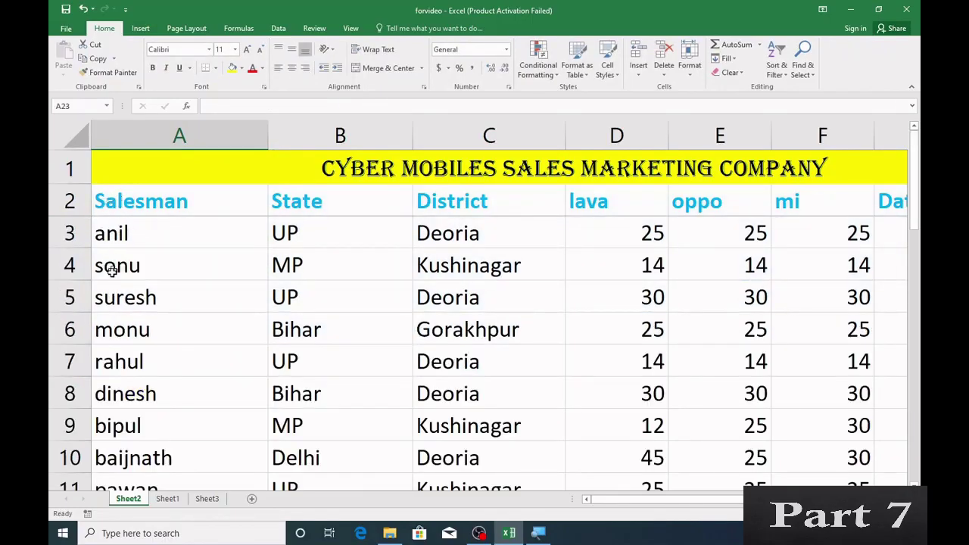
drag(111, 204, 169, 299)
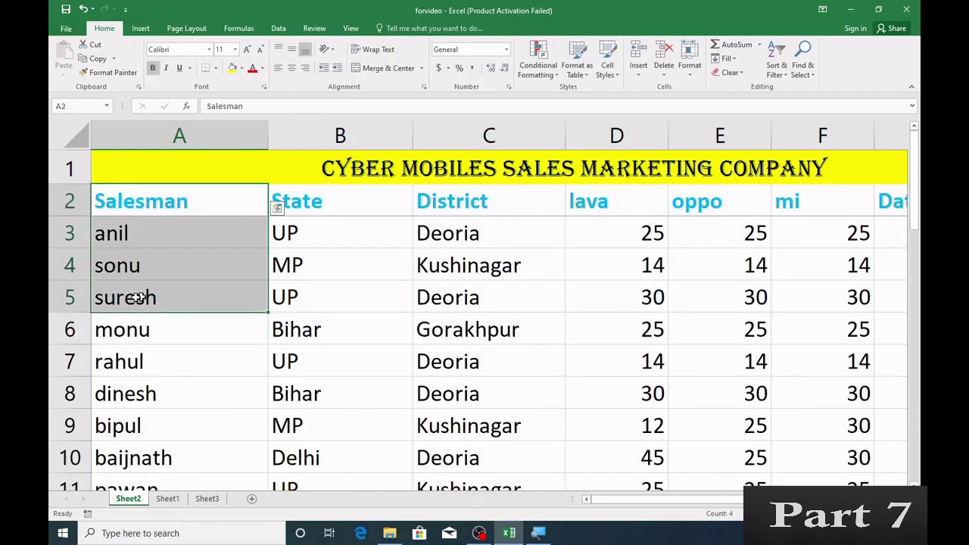
click(75, 298)
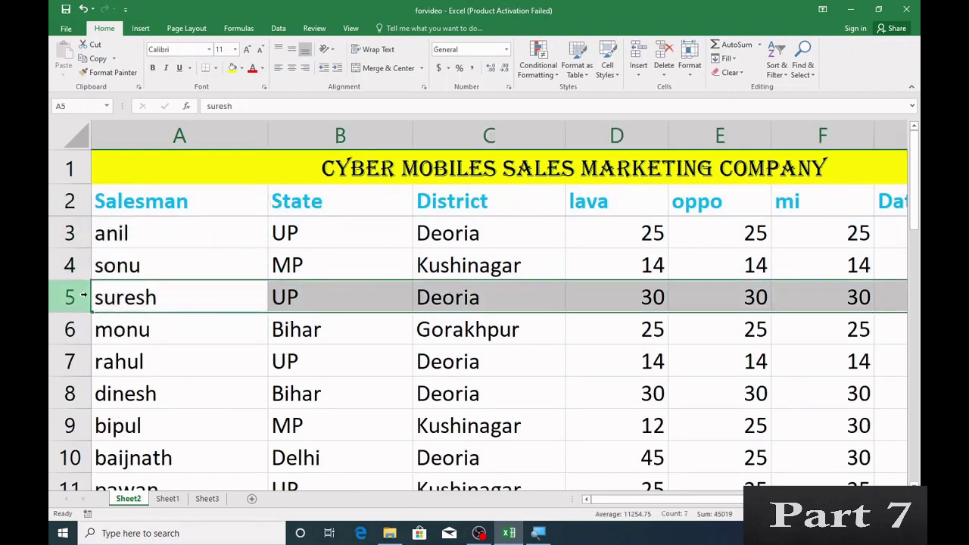
click(95, 202)
drag(97, 201, 765, 413)
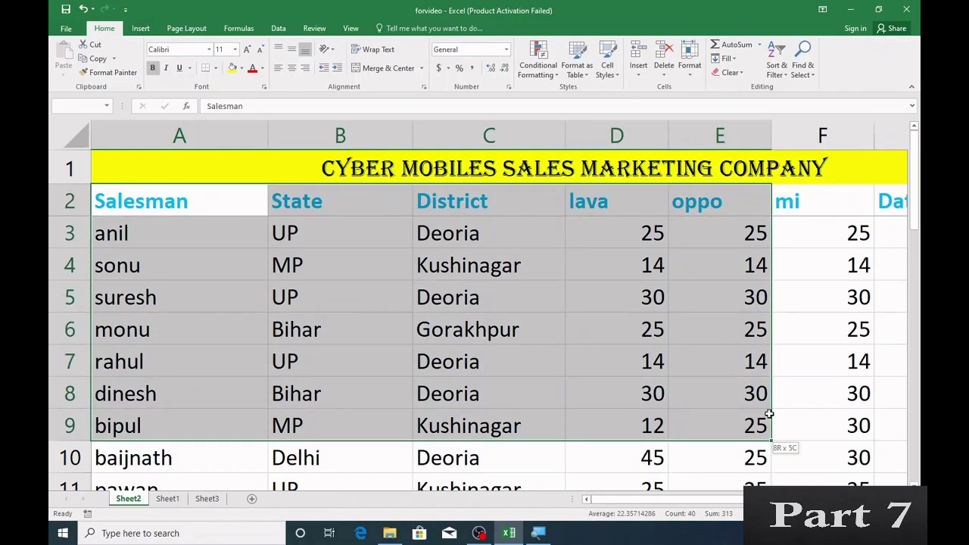
click(162, 196)
click(129, 161)
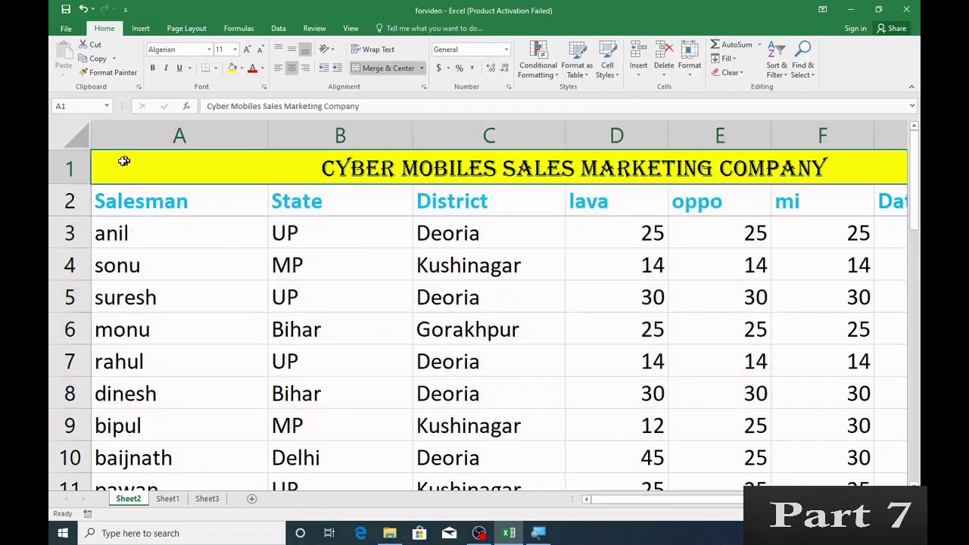
click(102, 199)
click(102, 236)
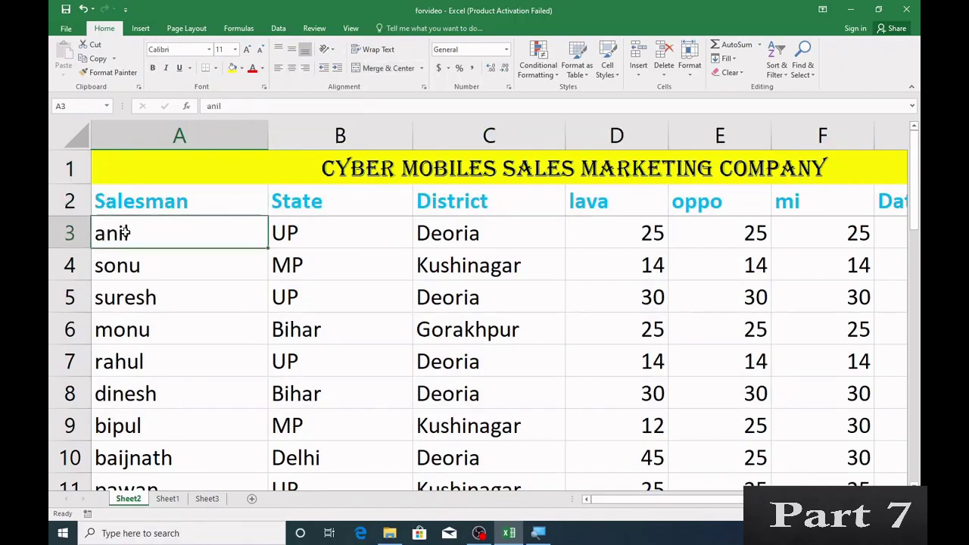
Replace the lookup value of the HLOOKUP in cell A22 with "state".
scroll(137, 250, down, 5)
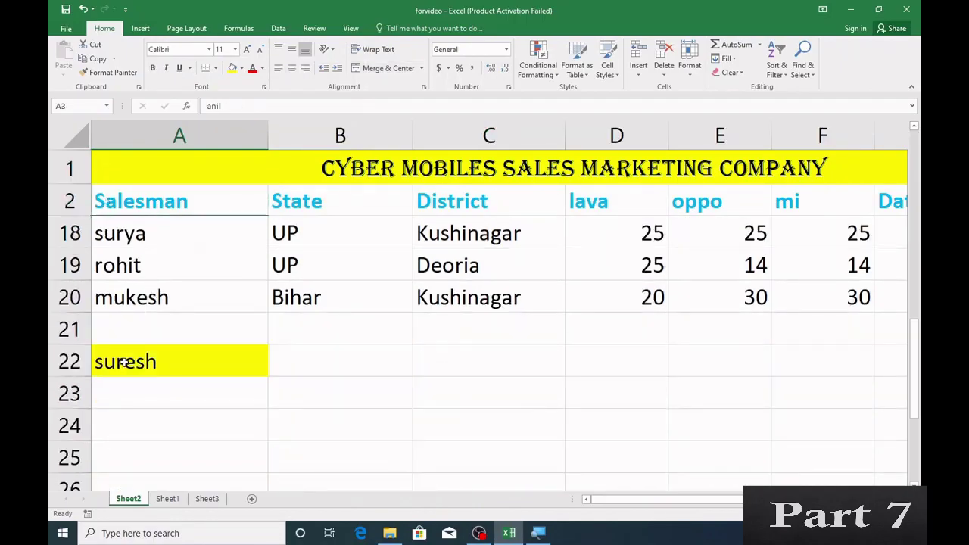
double_click(123, 360)
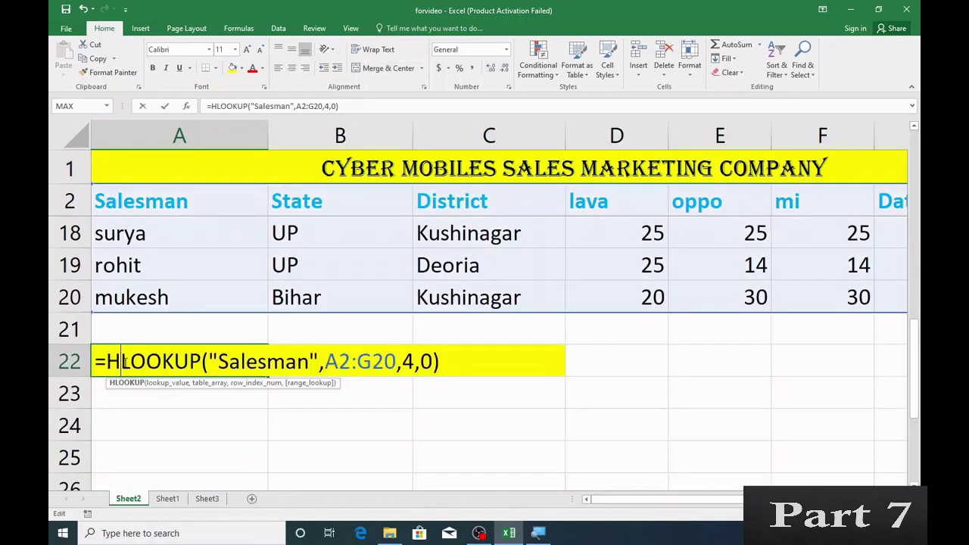
click(309, 361)
key(BackSpace)
key(BackSpace)
key(BackSpace)
key(BackSpace)
key(BackSpace)
key(BackSpace)
key(BackSpace)
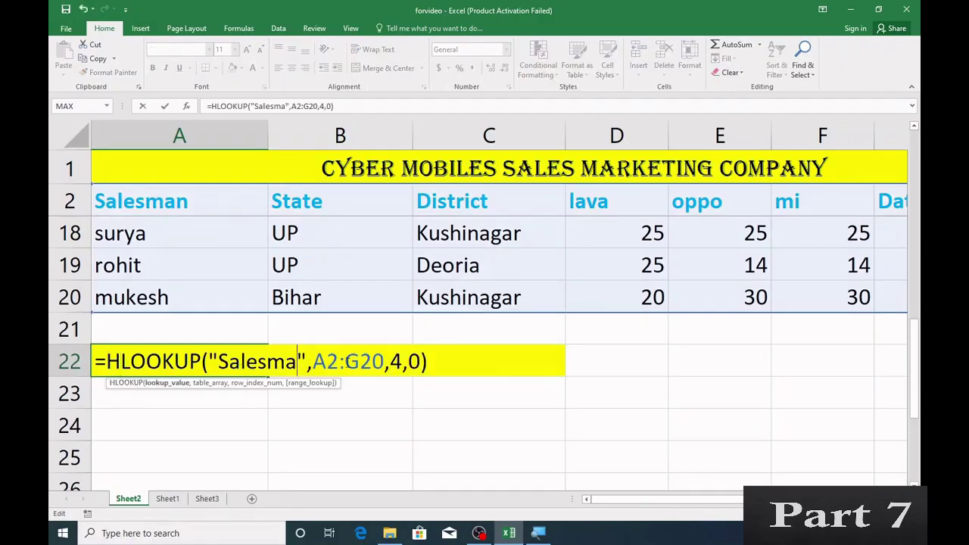
key(BackSpace)
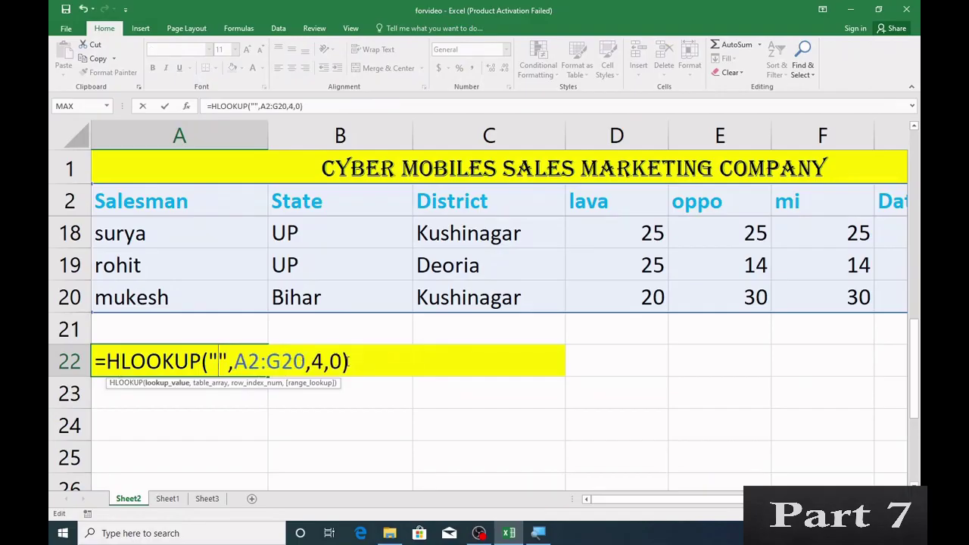
text(state)
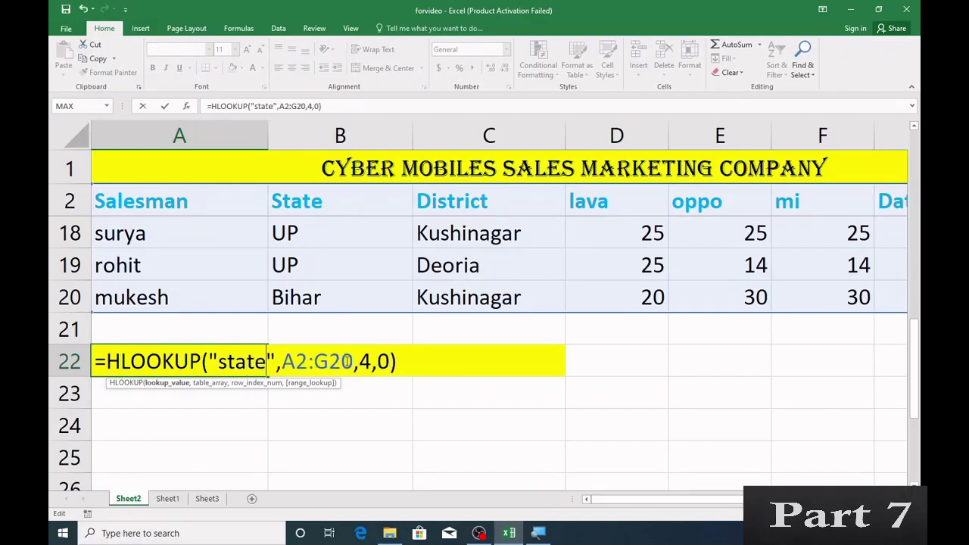
key(Return)
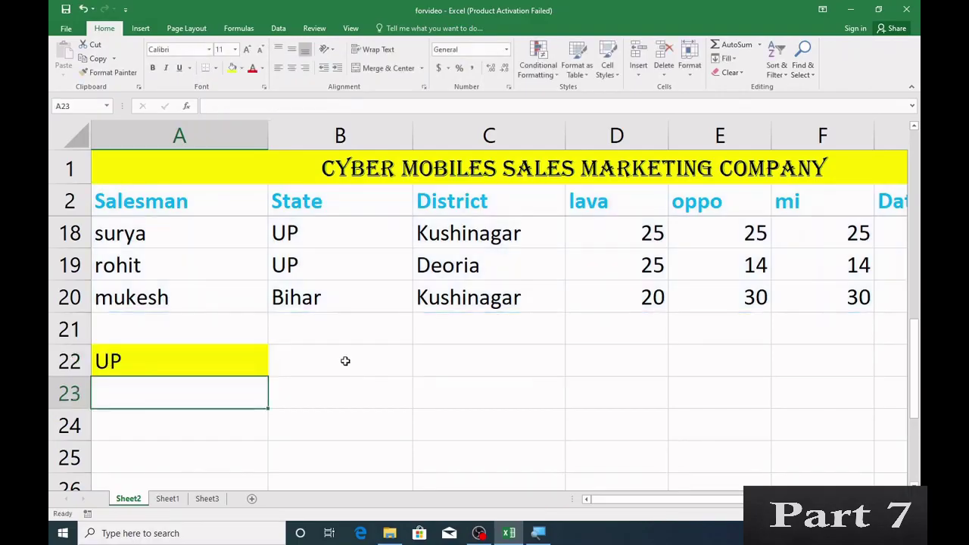
Review the A22 formula and check it against the State column, cells B2 to B5.
double_click(245, 367)
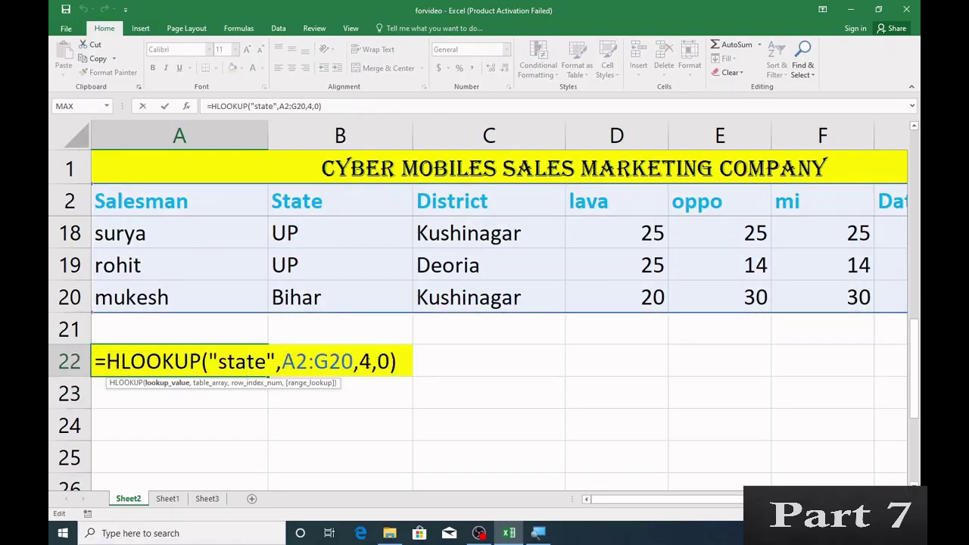
key(Return)
click(210, 366)
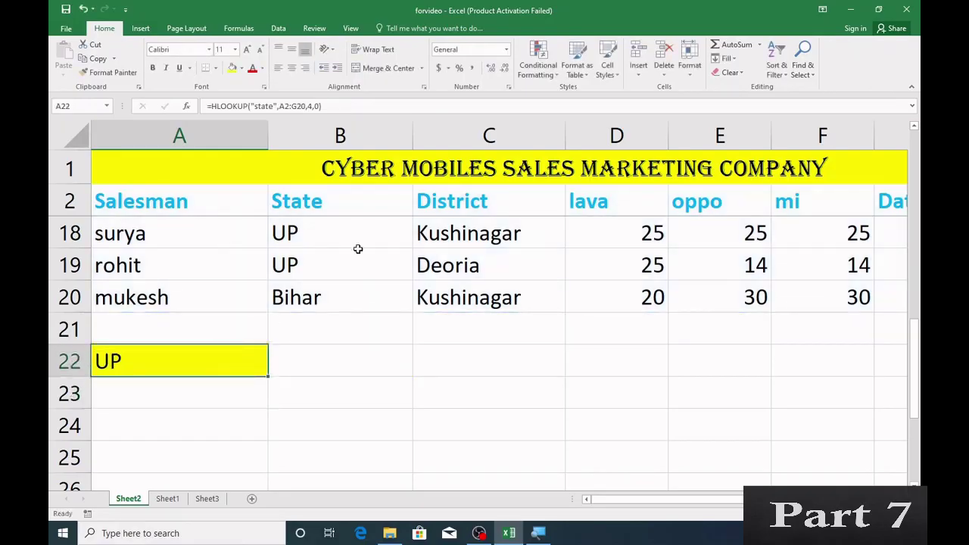
scroll(357, 249, up, 5)
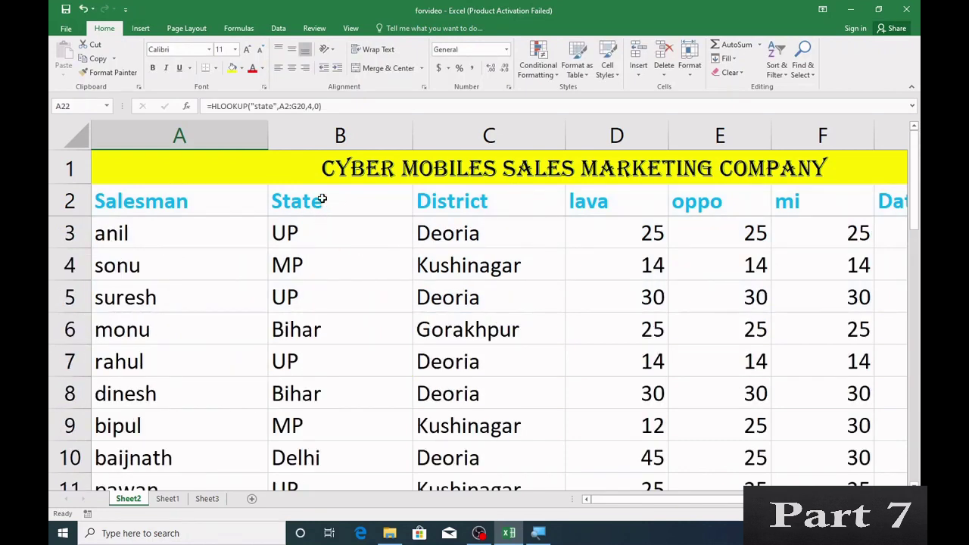
drag(322, 199, 344, 296)
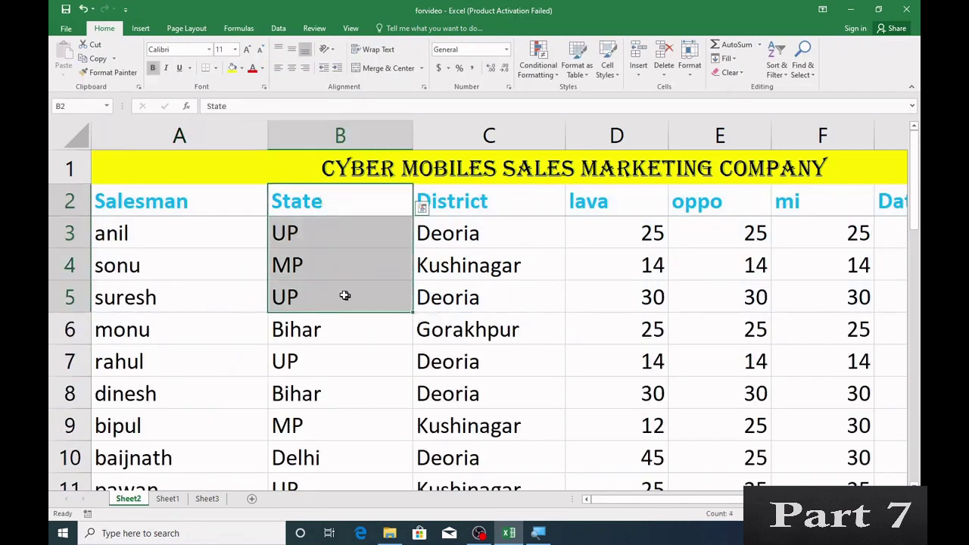
Replace the lookup value of the HLOOKUP in cell A22 with "district".
click(292, 296)
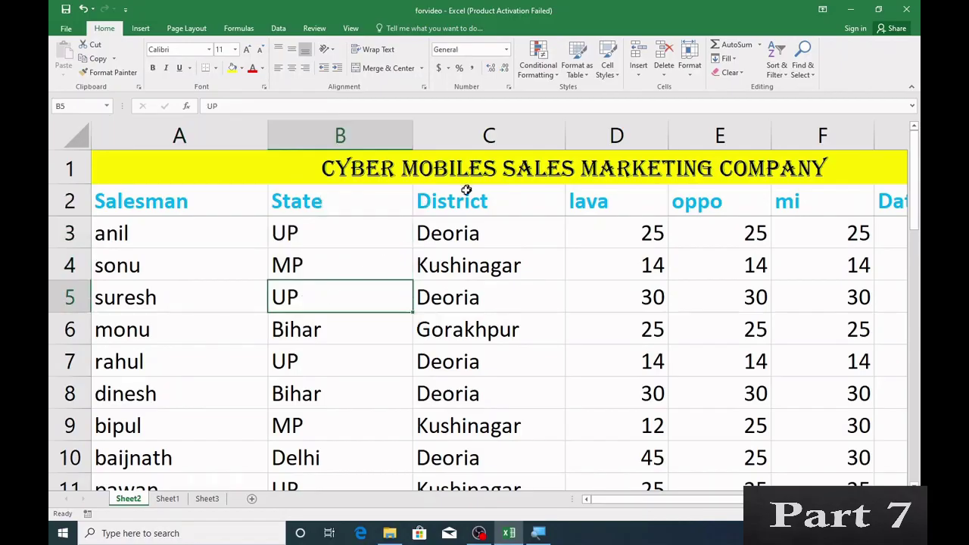
scroll(290, 364, down, 1)
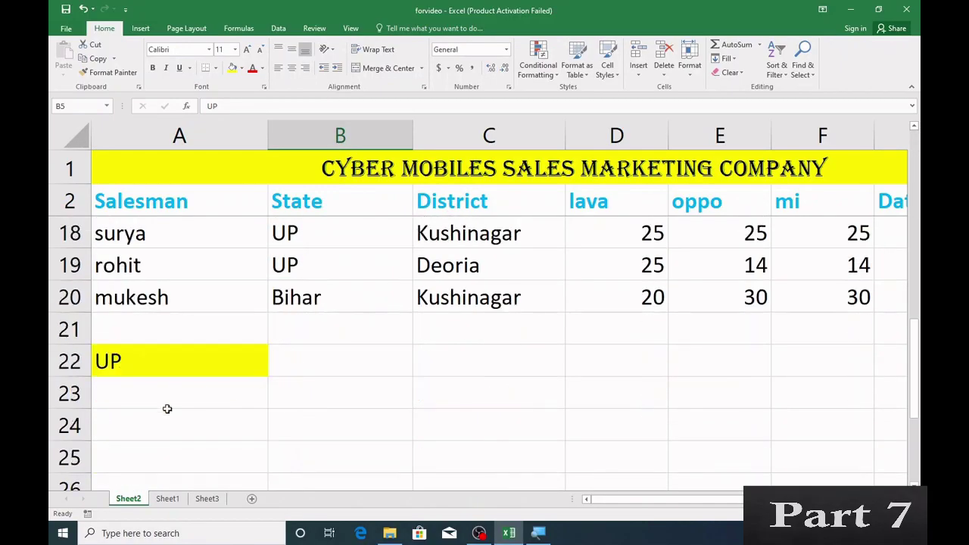
click(173, 370)
double_click(174, 371)
click(267, 362)
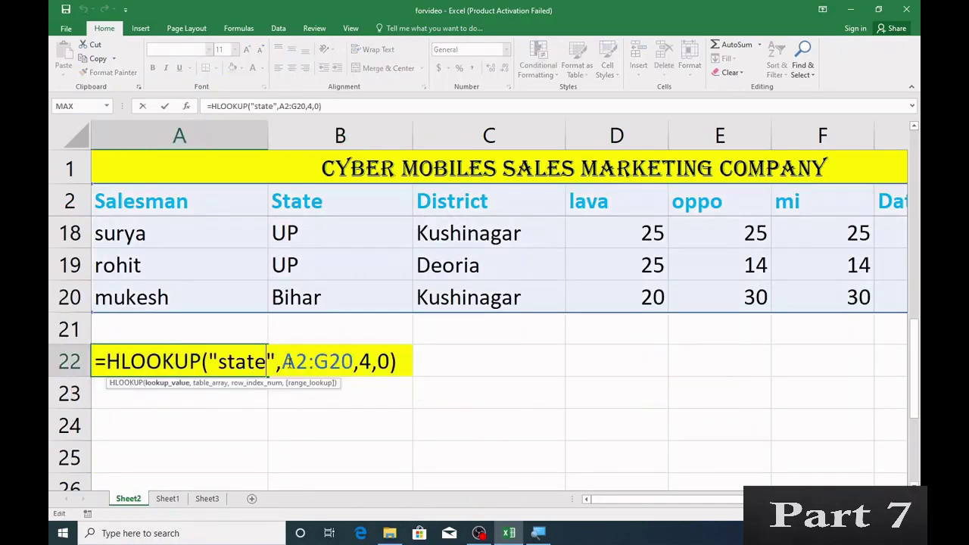
key(BackSpace)
key(BackSpace)
key(BackSpace)
key(BackSpace)
key(BackSpace)
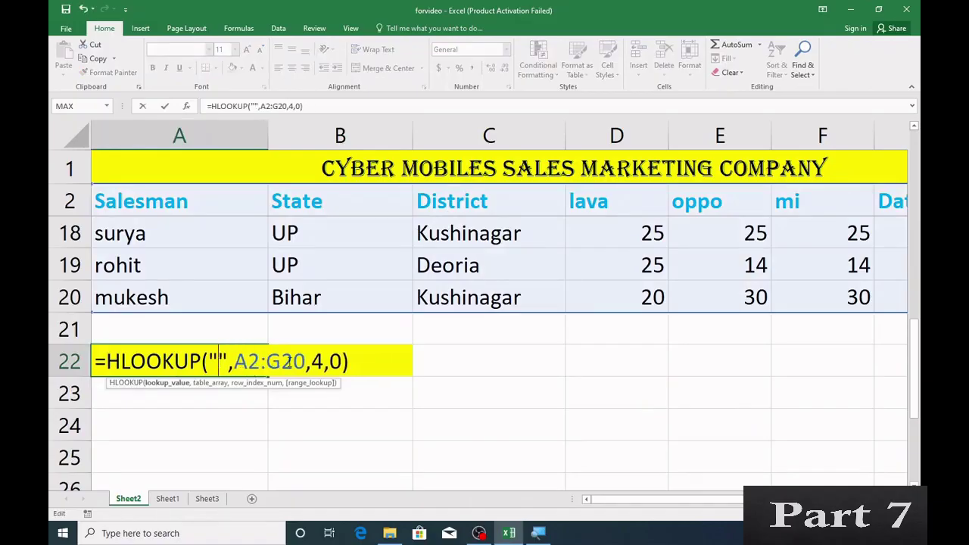
text(dits)
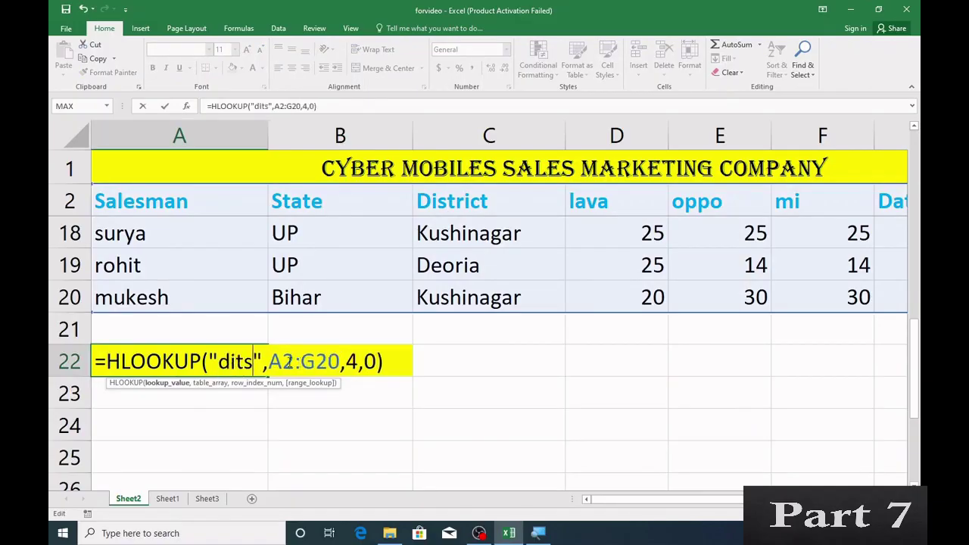
key(BackSpace)
key(BackSpace)
text(stric)
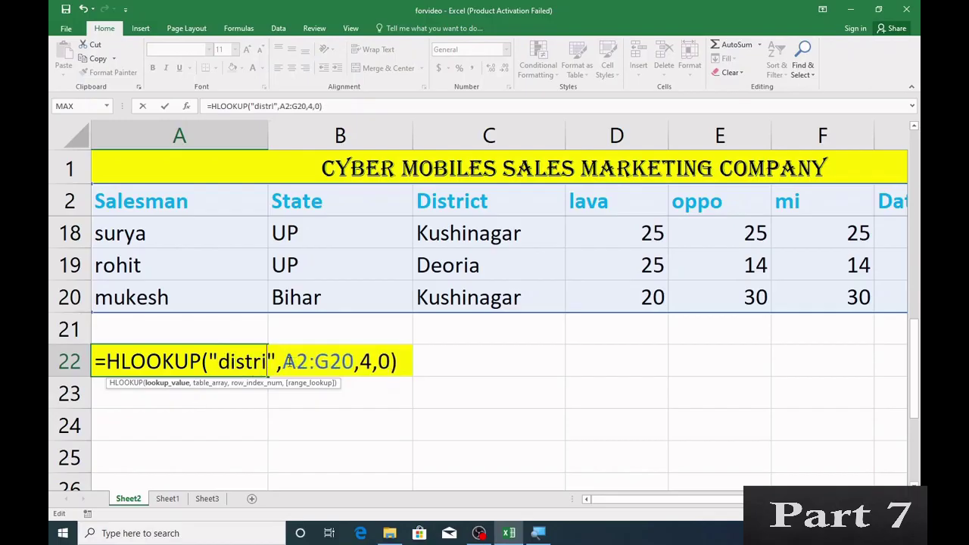
text(t)
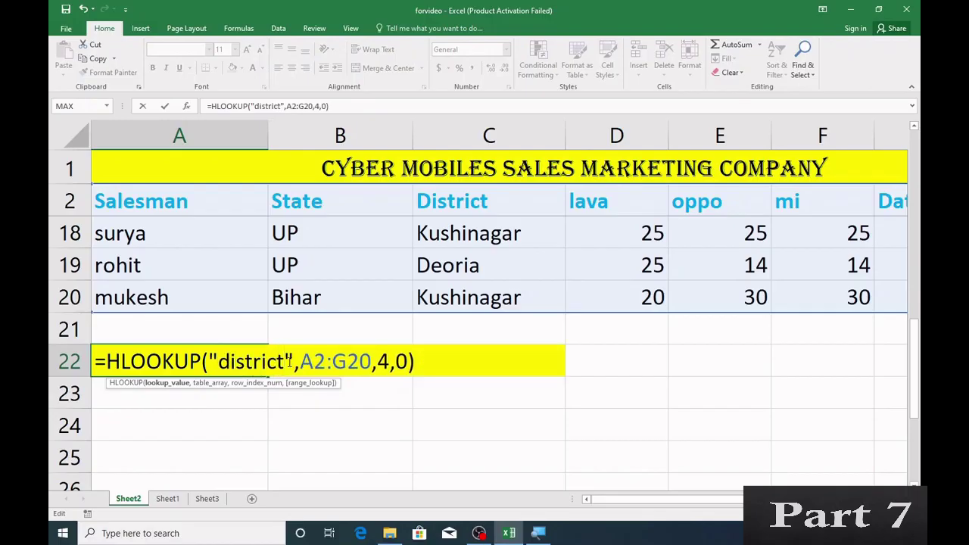
key(Return)
click(238, 370)
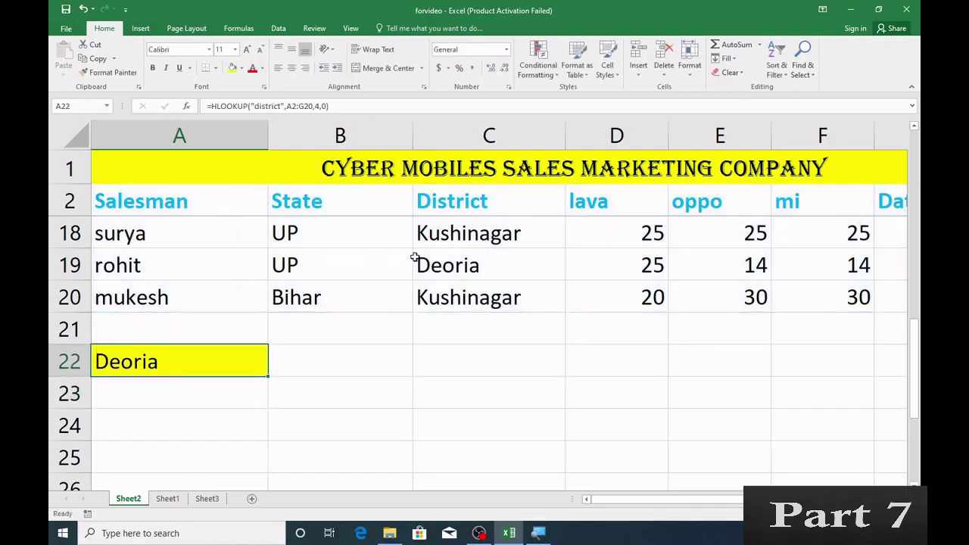
Check the A22 formula against the District column, cells C2 to C5, and go through table rows 3 to 6.
scroll(415, 258, up, 5)
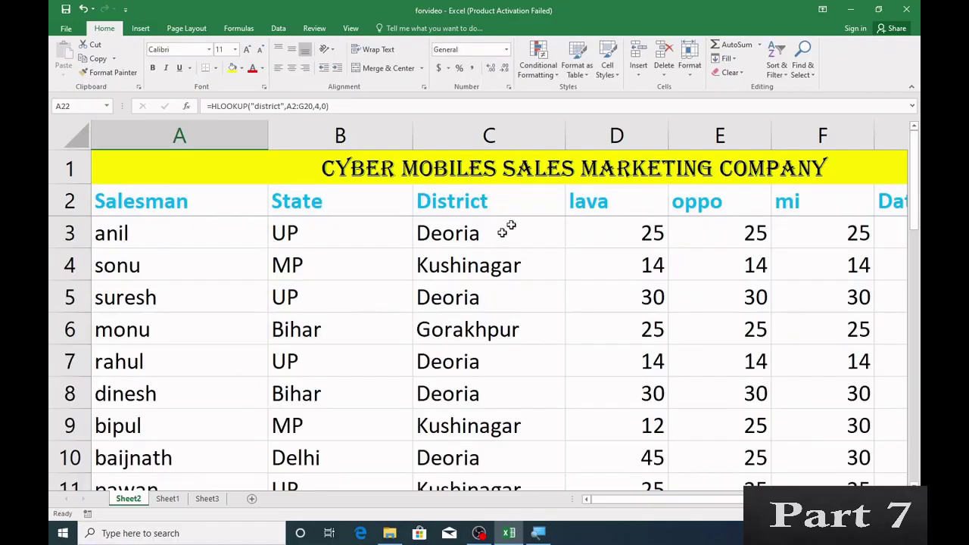
drag(472, 227, 472, 296)
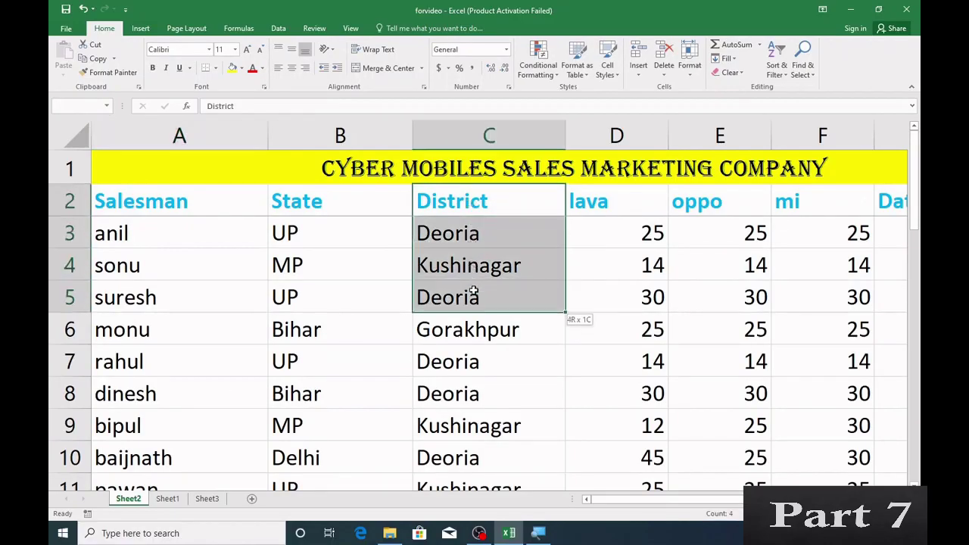
click(472, 296)
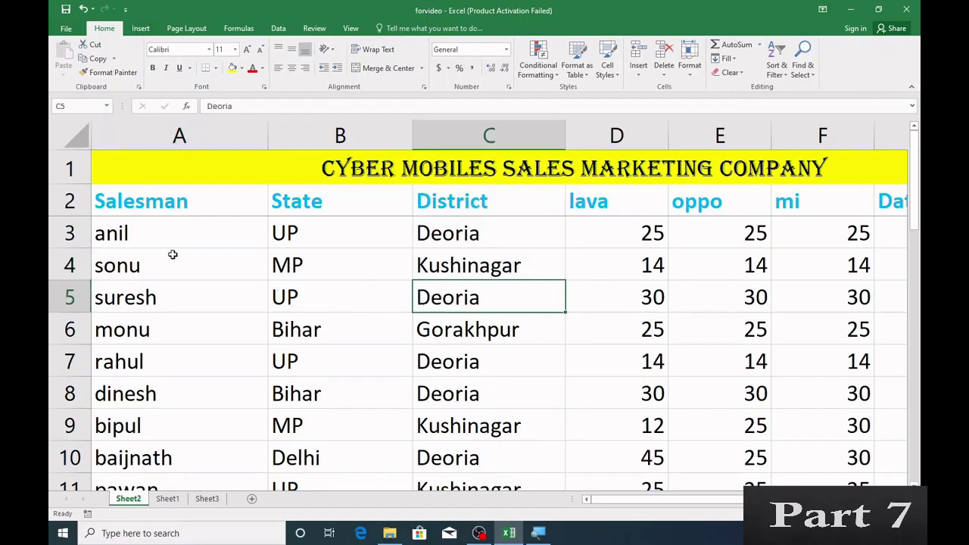
click(69, 232)
click(74, 260)
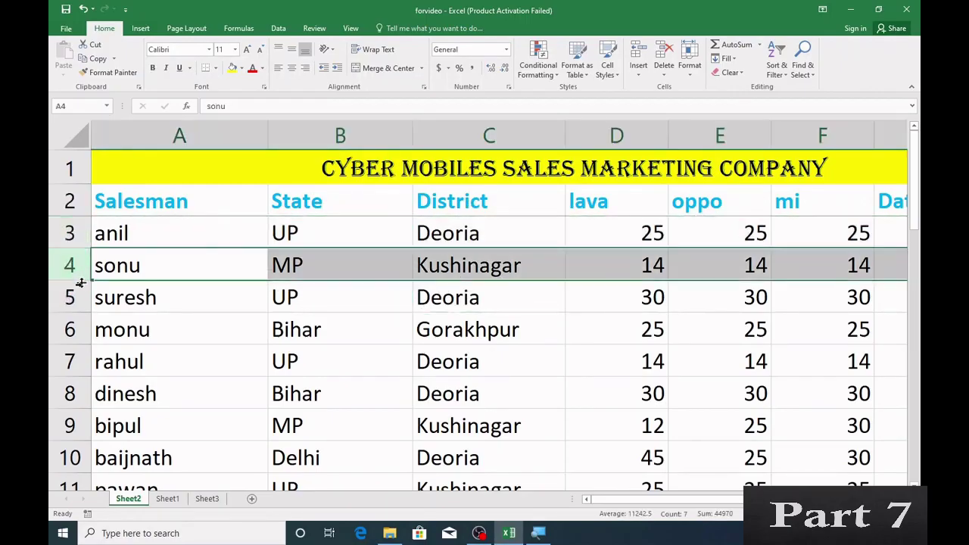
click(75, 298)
click(74, 329)
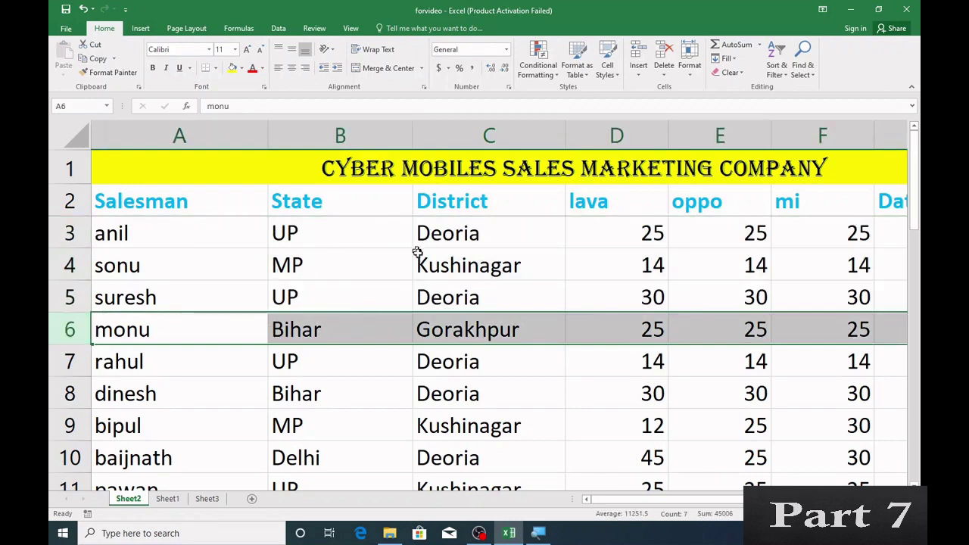
Set the row index number of the HLOOKUP in cell A22 to 2.
scroll(447, 306, down, 4)
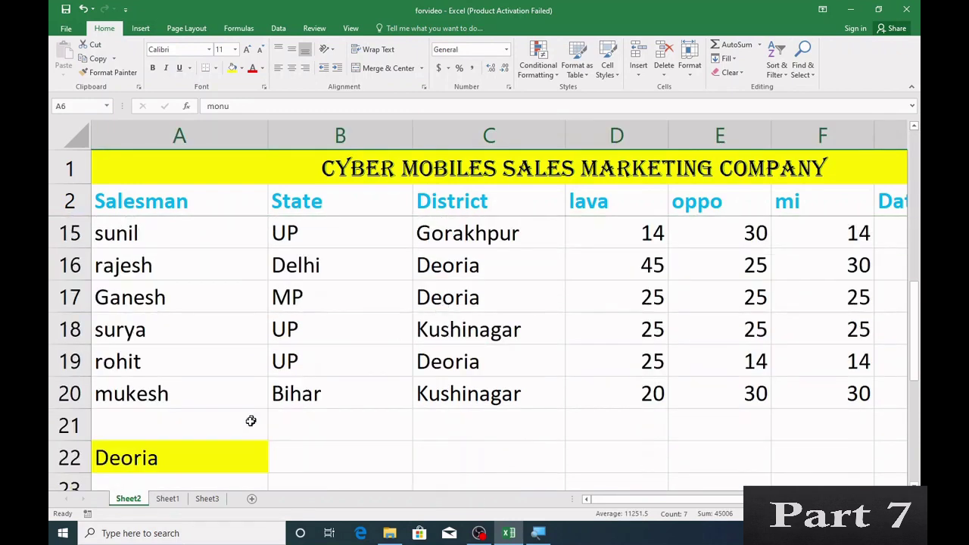
double_click(206, 456)
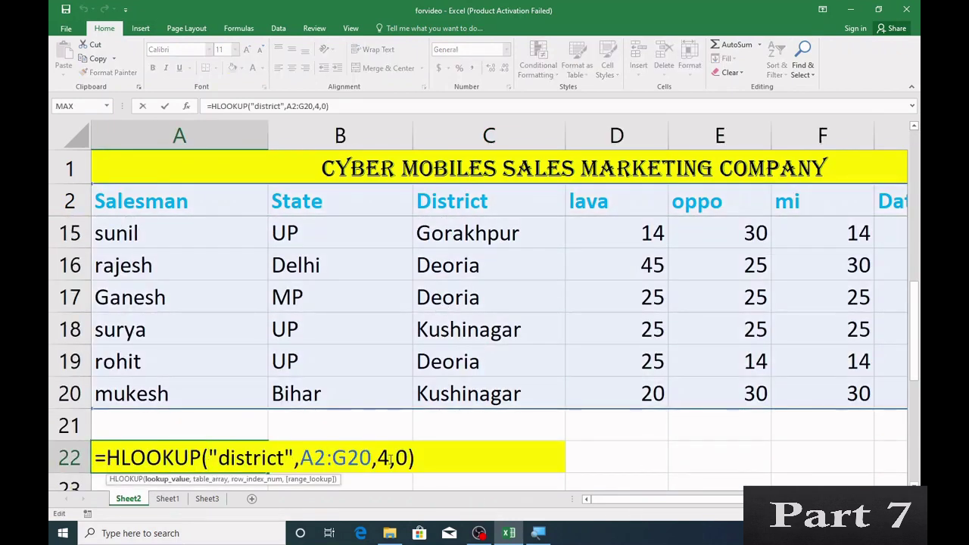
click(390, 460)
key(BackSpace)
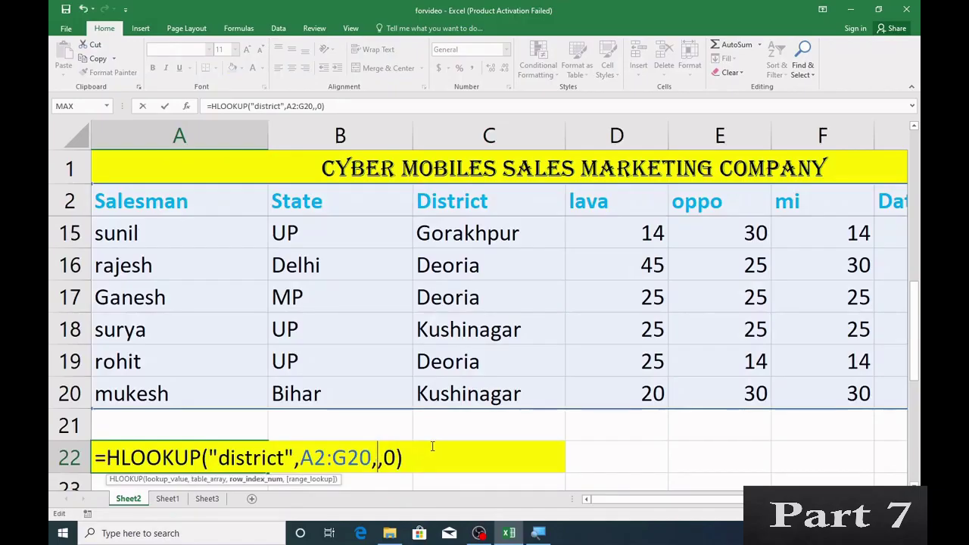
text(2)
key(Return)
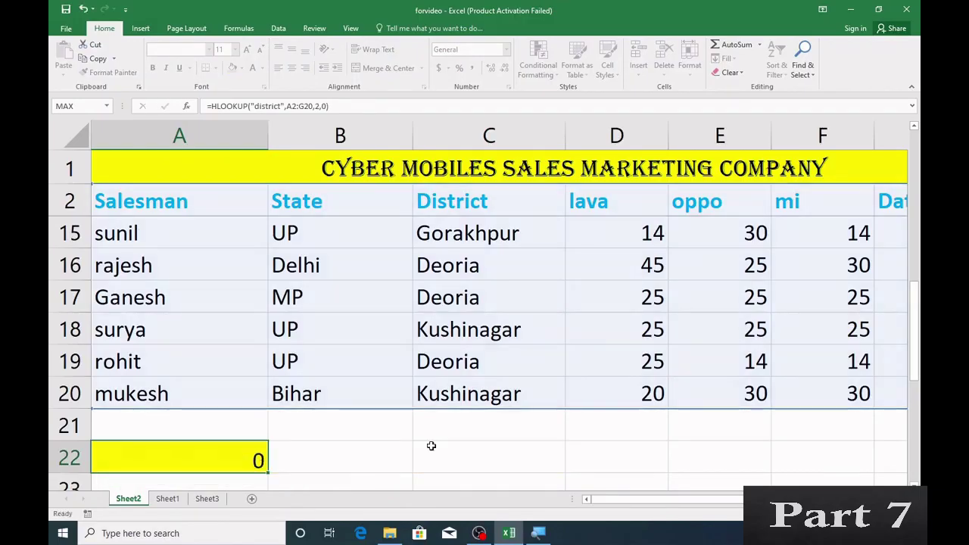
click(161, 429)
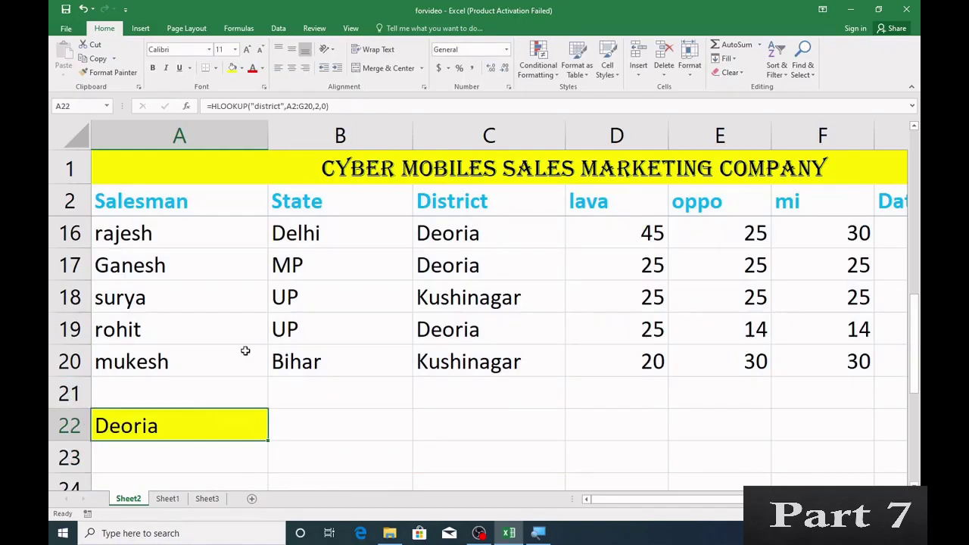
Review the arguments of the A22 formula and compare its result with District cell C3 and the rest of the table.
double_click(201, 418)
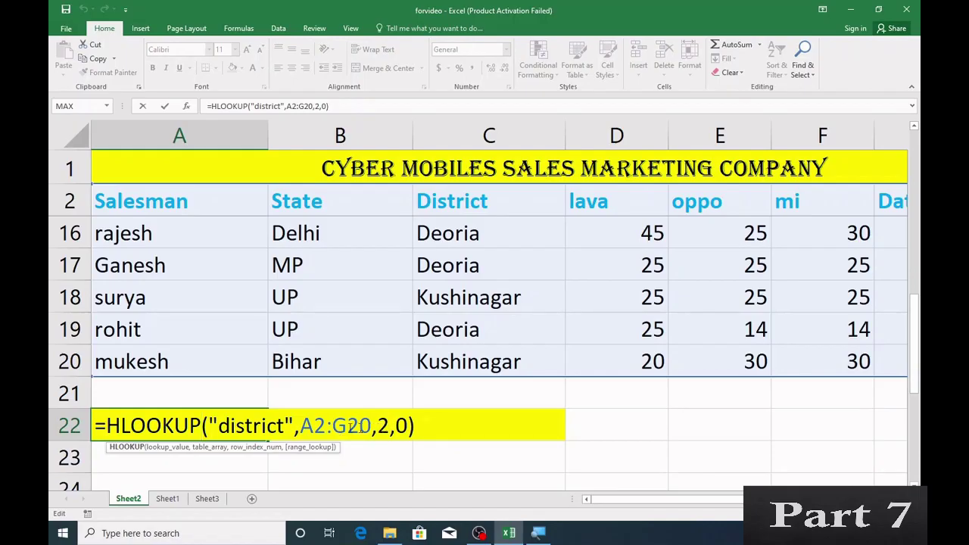
key(Return)
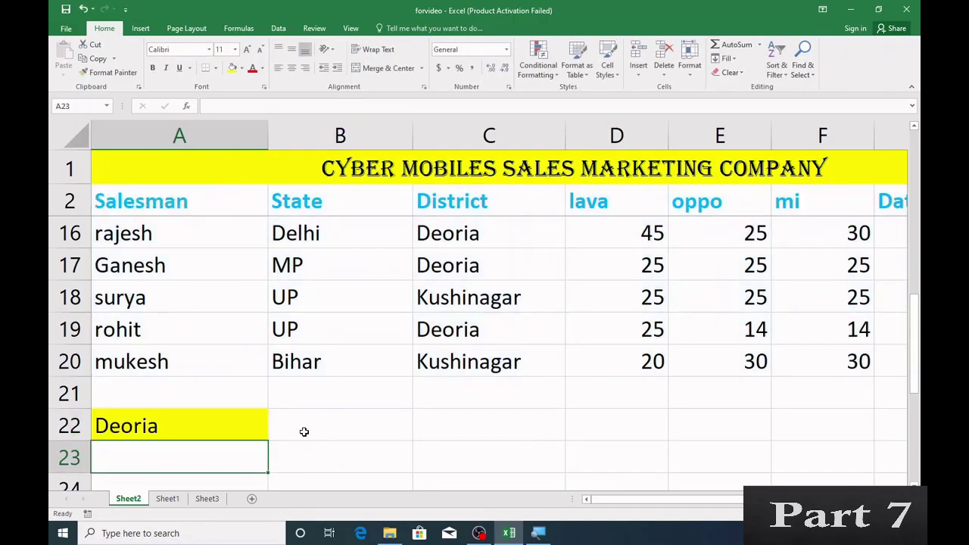
click(257, 426)
scroll(484, 315, up, 4)
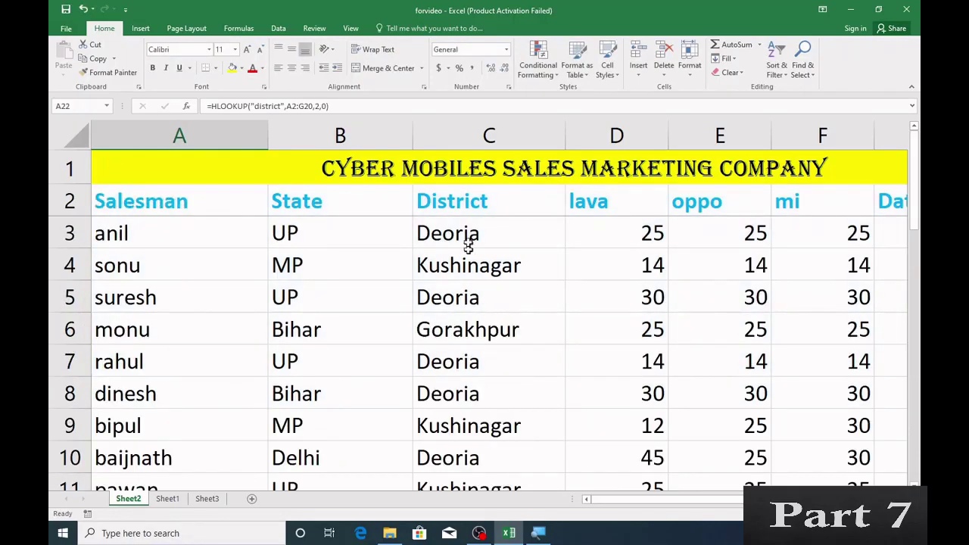
ctrl+scroll(469, 226, down, 3)
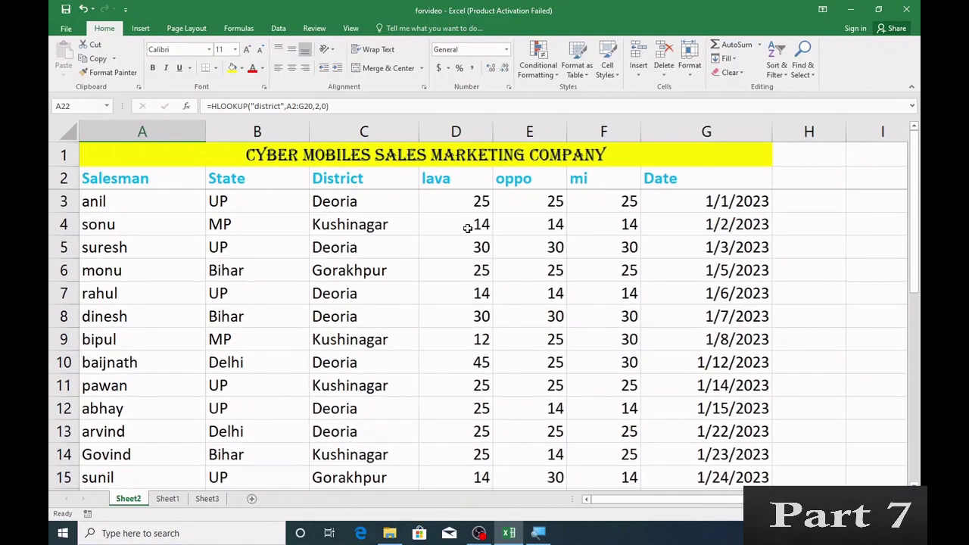
click(337, 198)
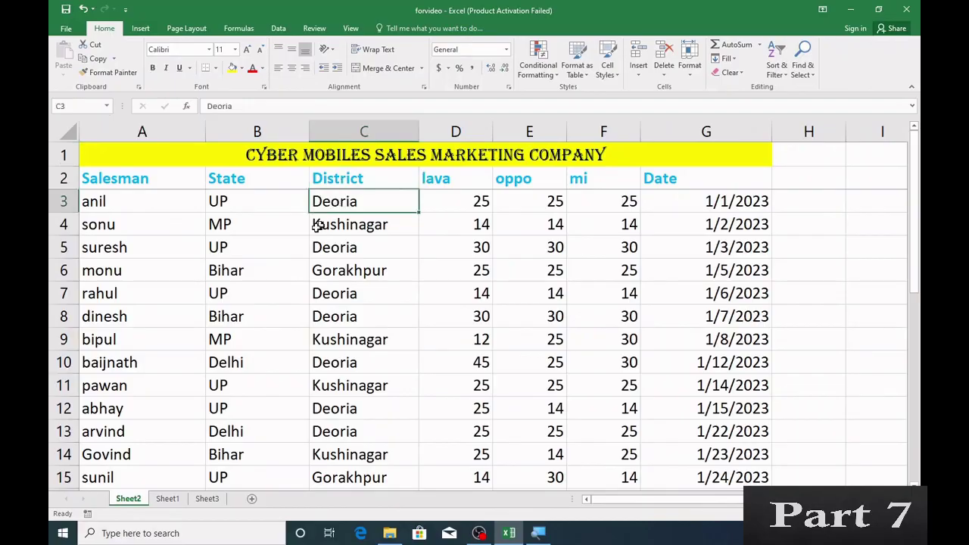
scroll(324, 270, down, 4)
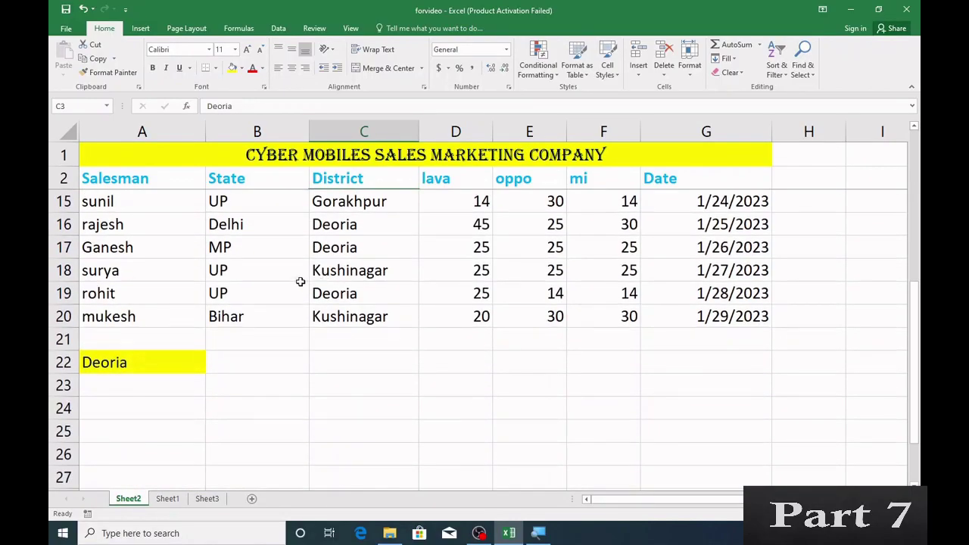
scroll(317, 284, up, 4)
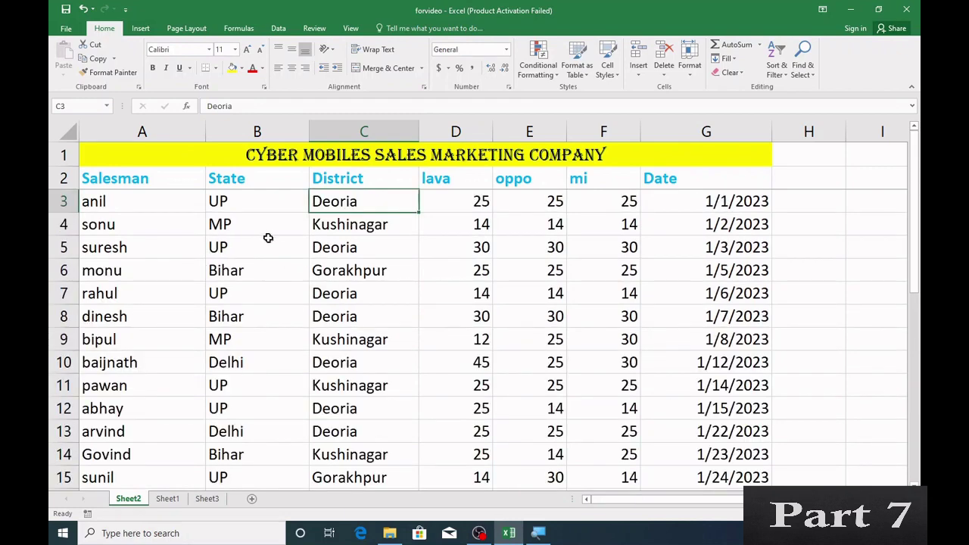
scroll(275, 245, down, 3)
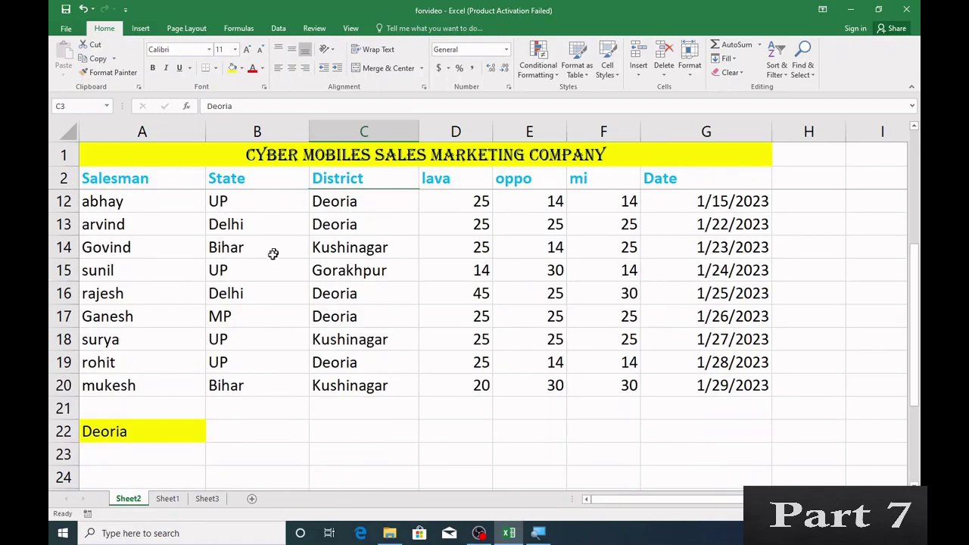
scroll(168, 221, up, 3)
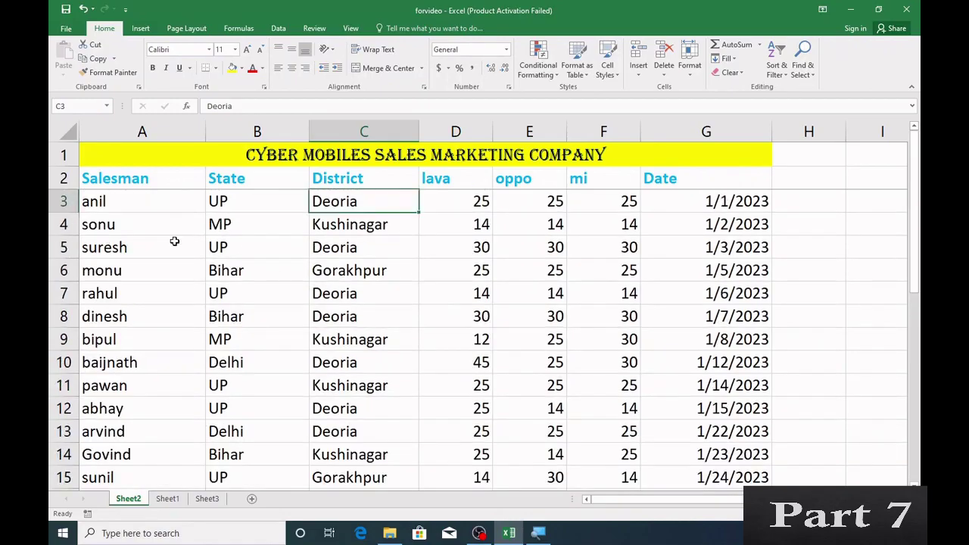
scroll(174, 241, down, 4)
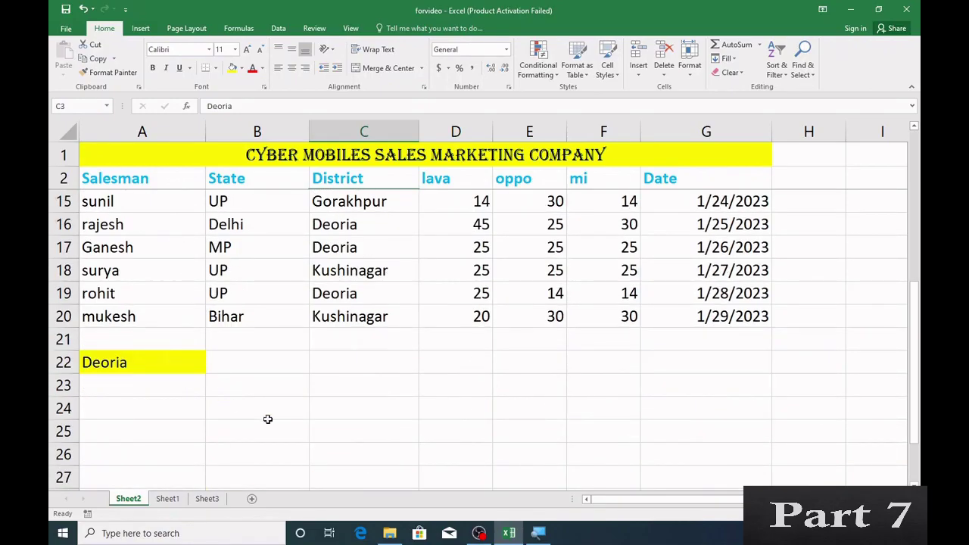
Clear cell A22 and start an HLOOKUP formula in cell A23 with A22 as its lookup value.
click(143, 367)
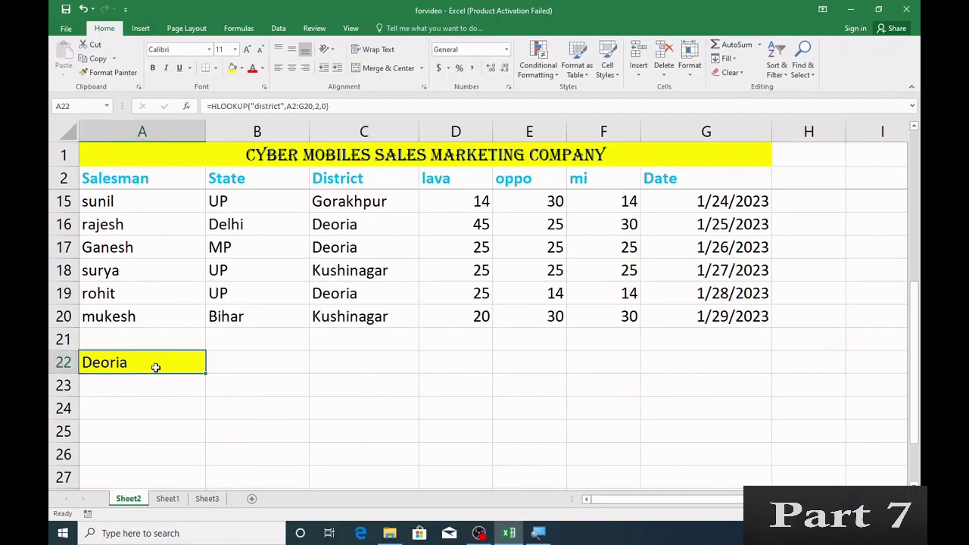
key(Delete)
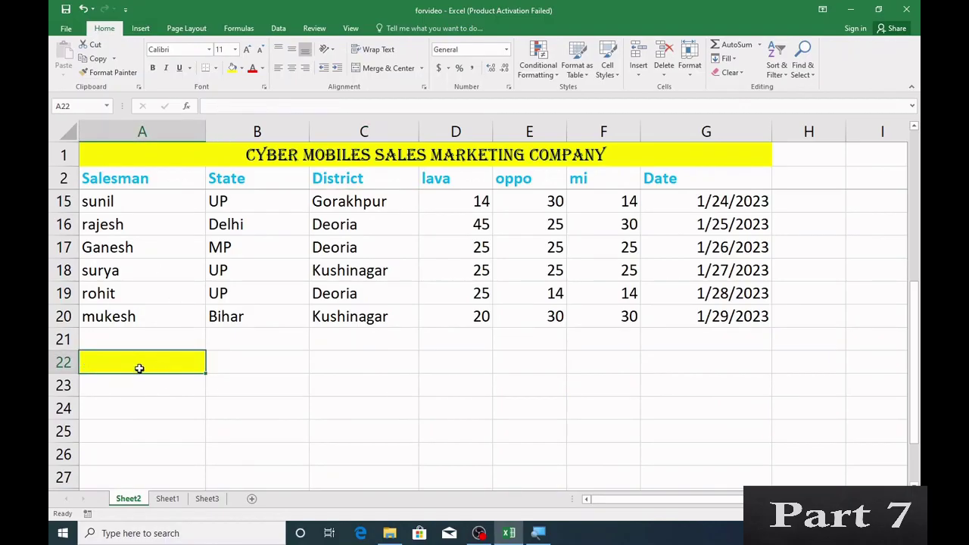
click(122, 390)
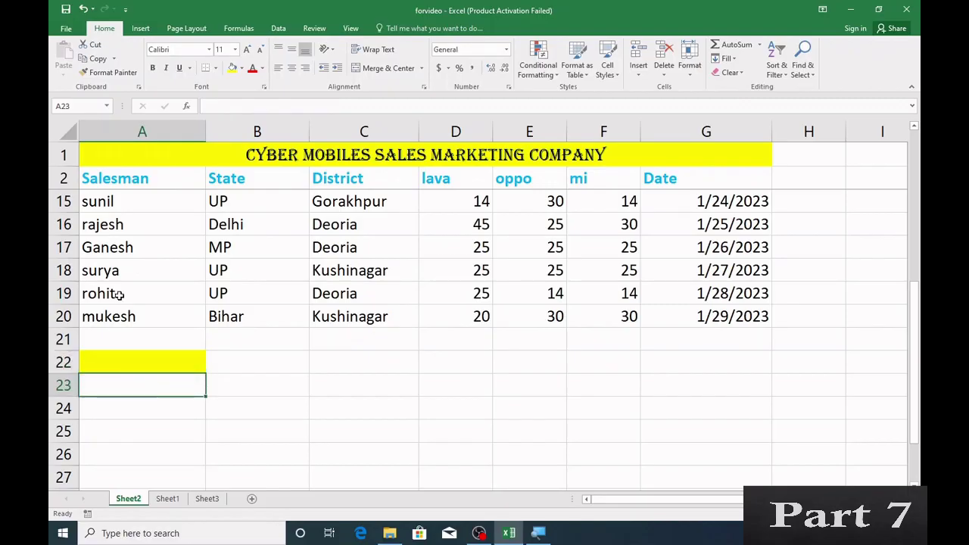
text(=)
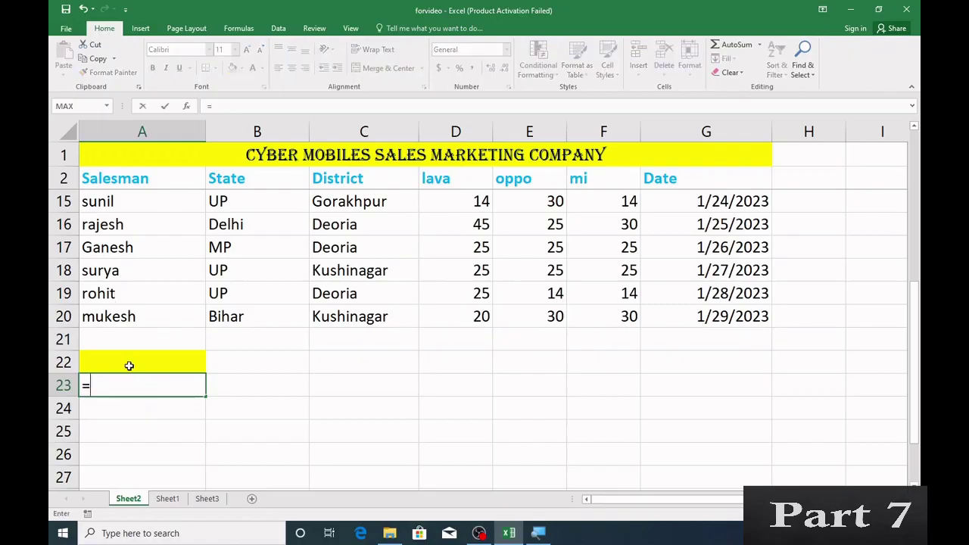
text(hlo)
key(Tab)
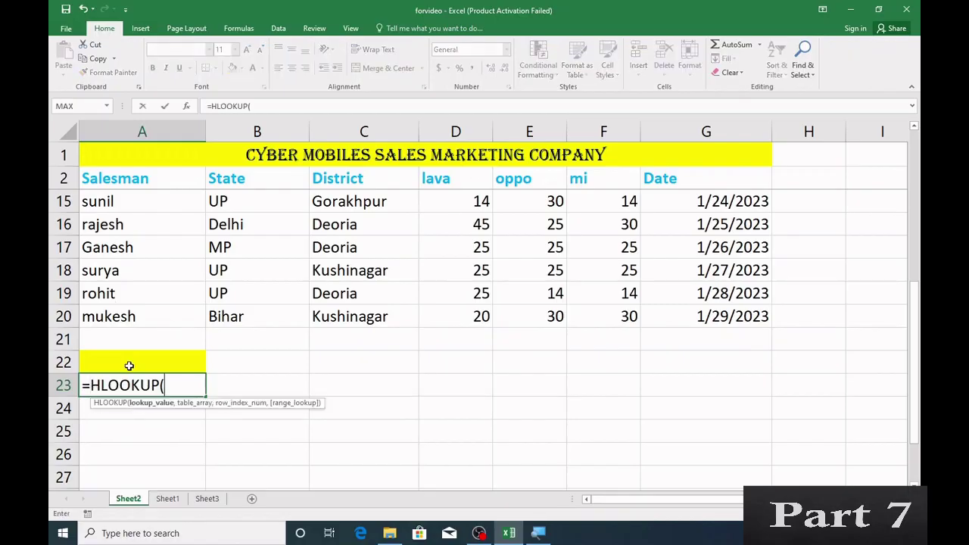
click(144, 363)
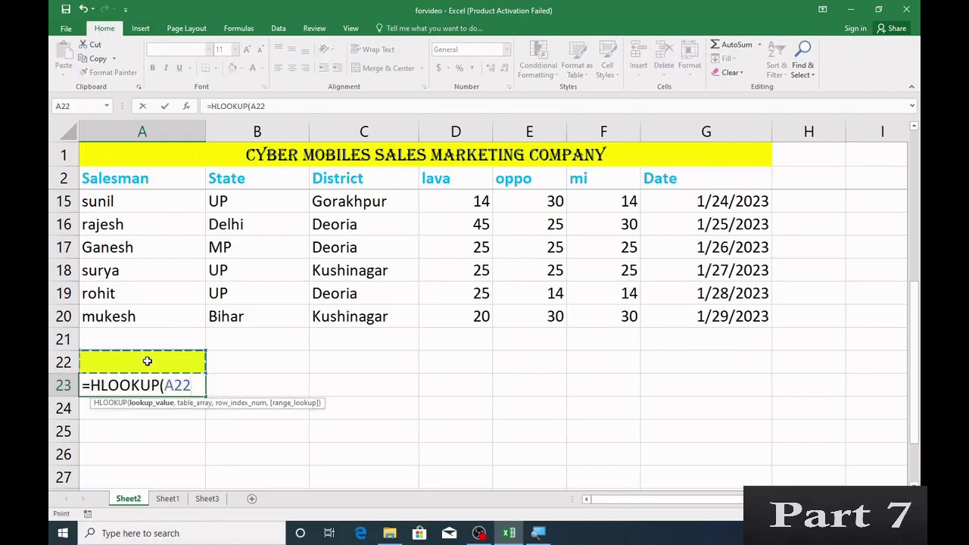
text(,)
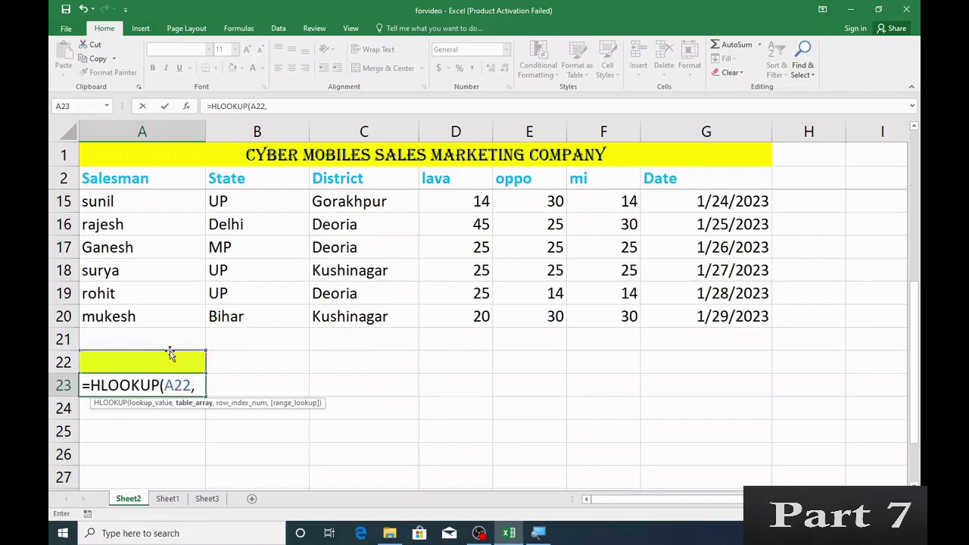
Complete the HLOOKUP in cell A23 with table array A2:G20, row index number 2 and range lookup 0.
scroll(129, 274, up, 4)
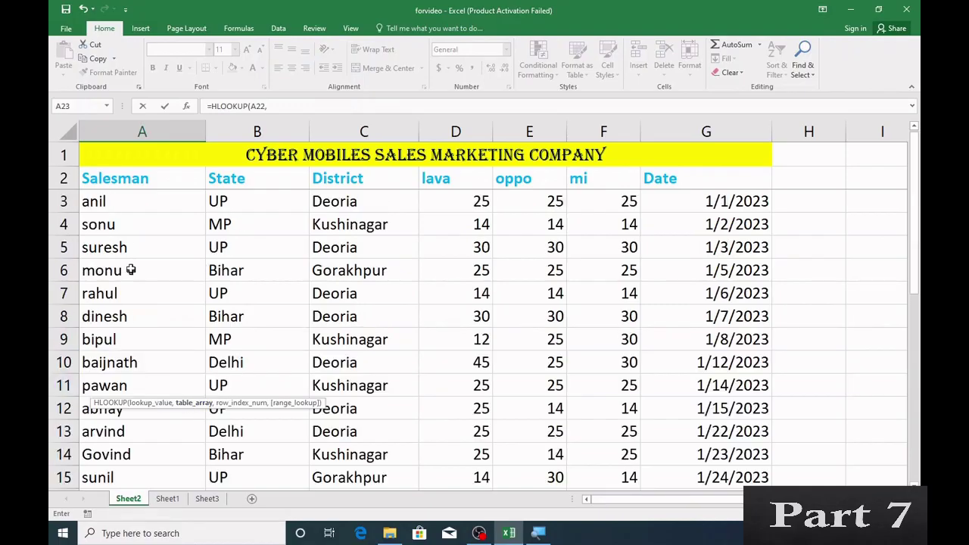
drag(95, 180, 731, 450)
scroll(709, 448, down, 4)
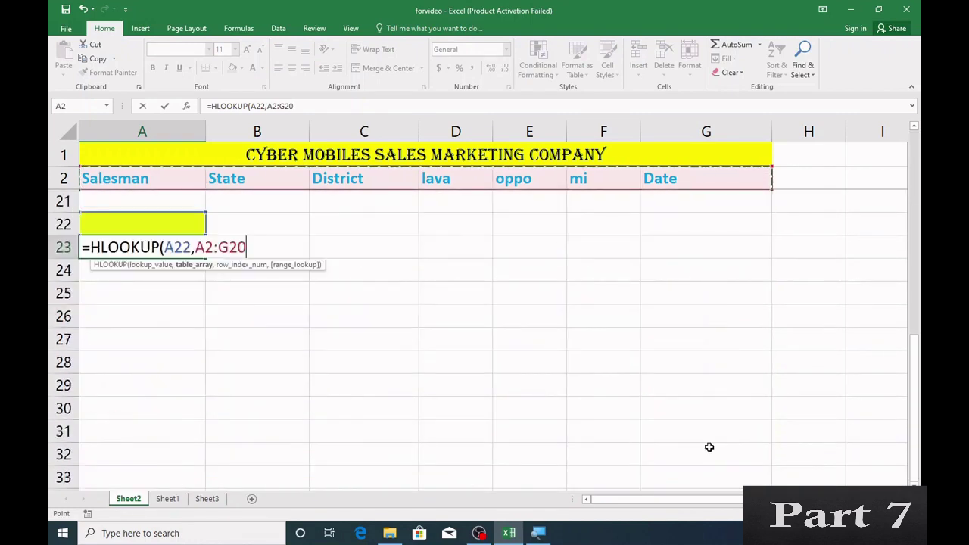
text(,)
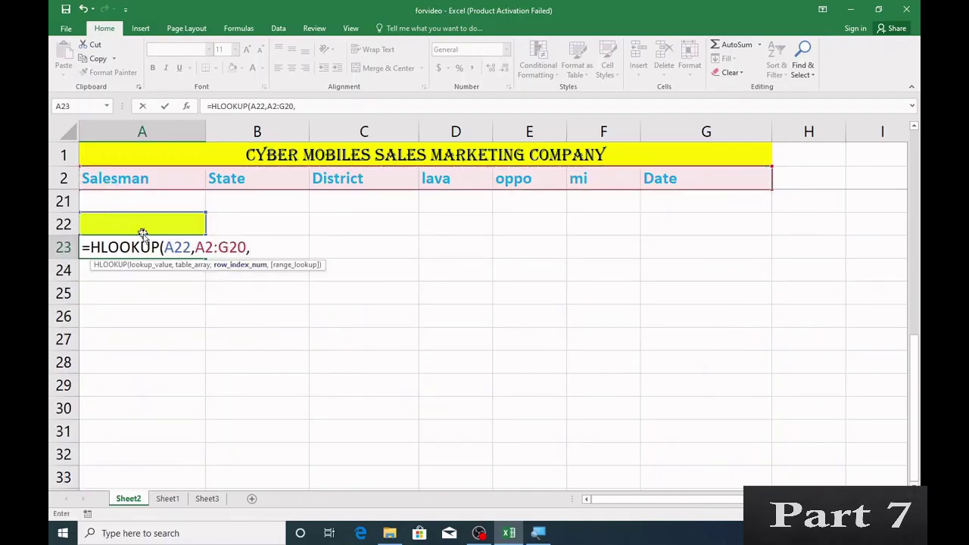
scroll(185, 227, up, 5)
scroll(185, 227, up, 1)
text(2,)
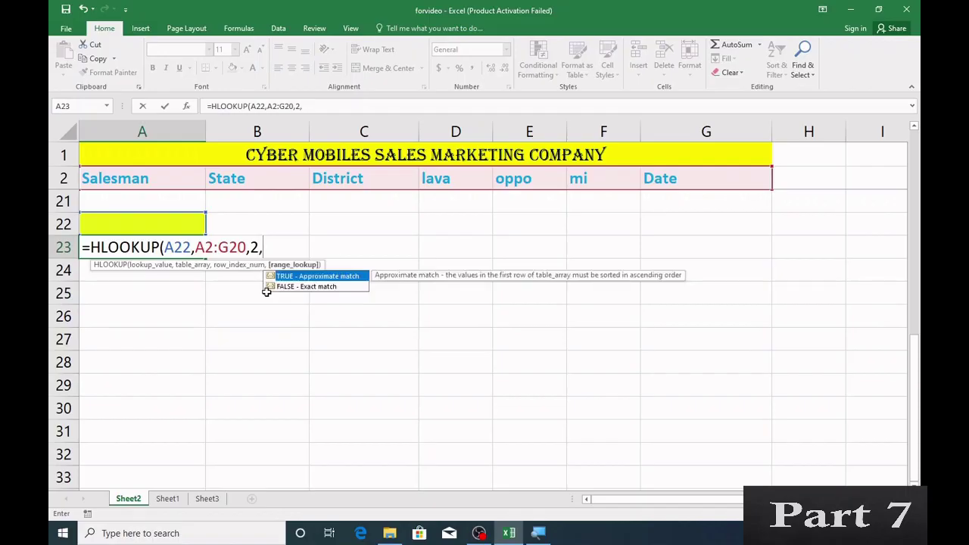
text(0))
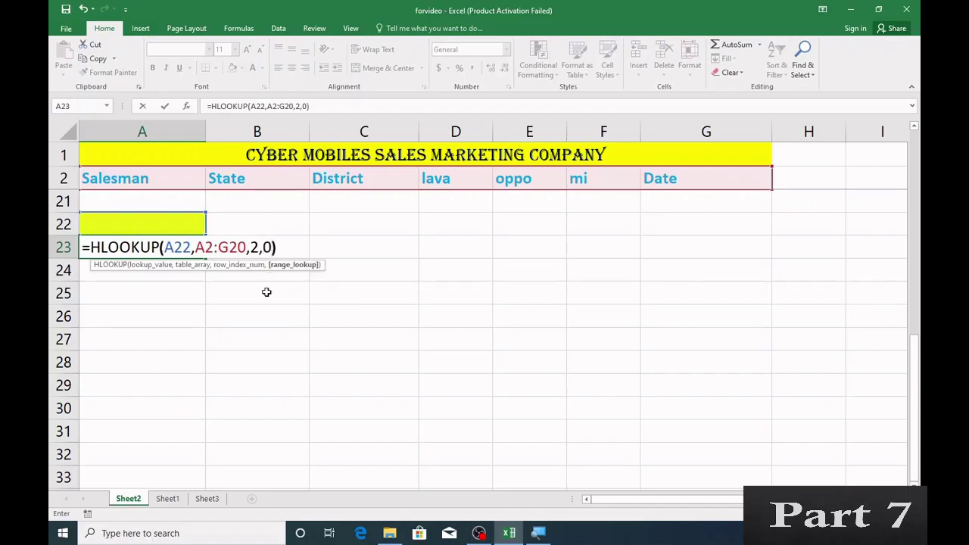
key(Return)
Enter "Salesman" in cell A22 as the lookup value for the HLOOKUP in A23.
click(111, 220)
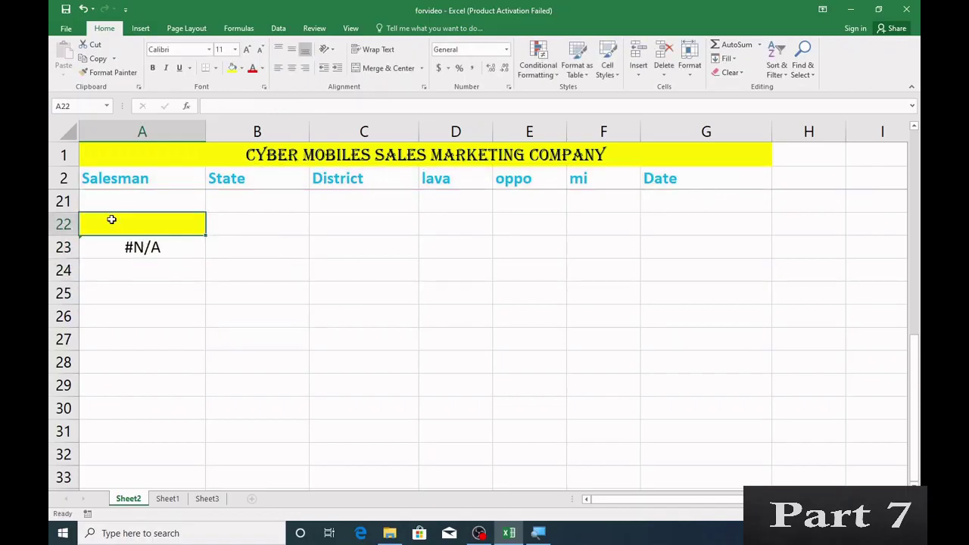
text(Sales)
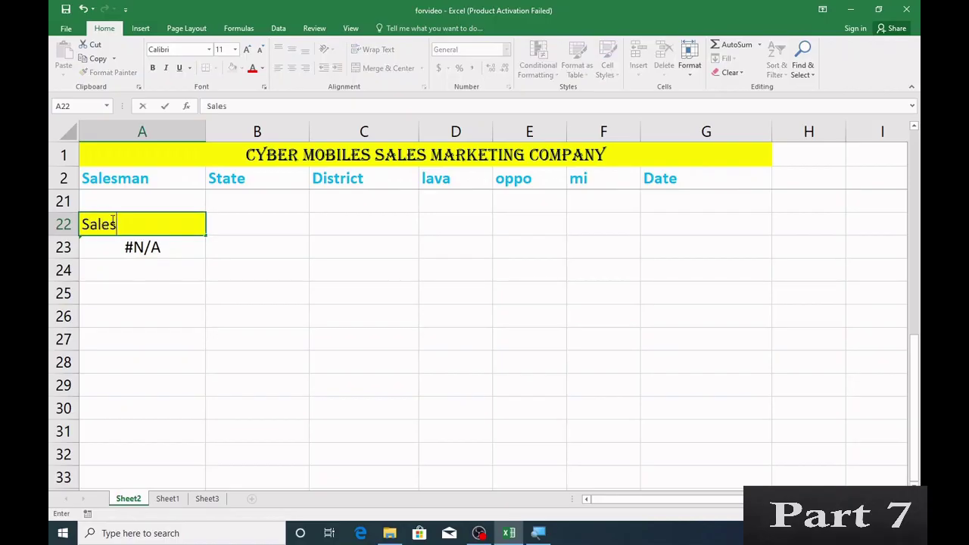
text(man)
key(Return)
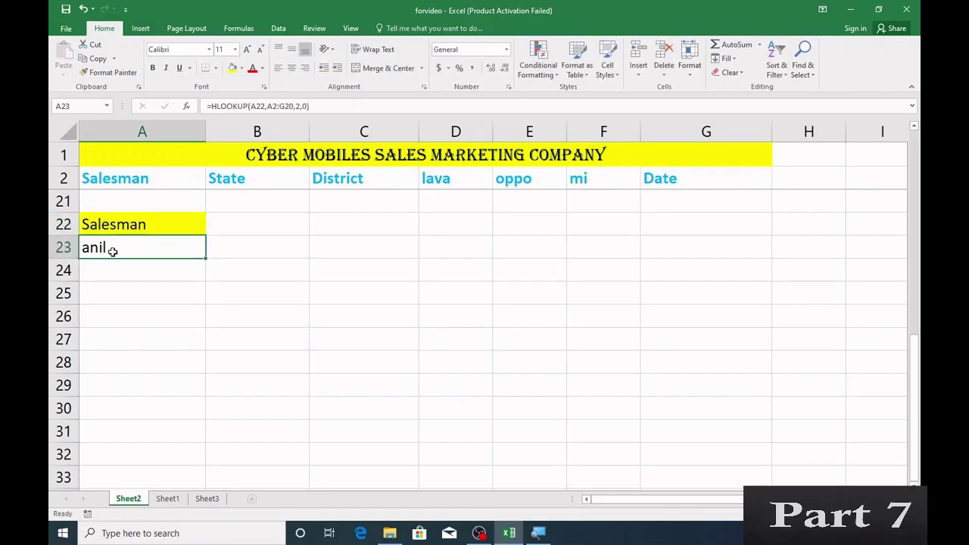
Replace the lookup value in cell A22 with "city".
click(145, 225)
text(cit)
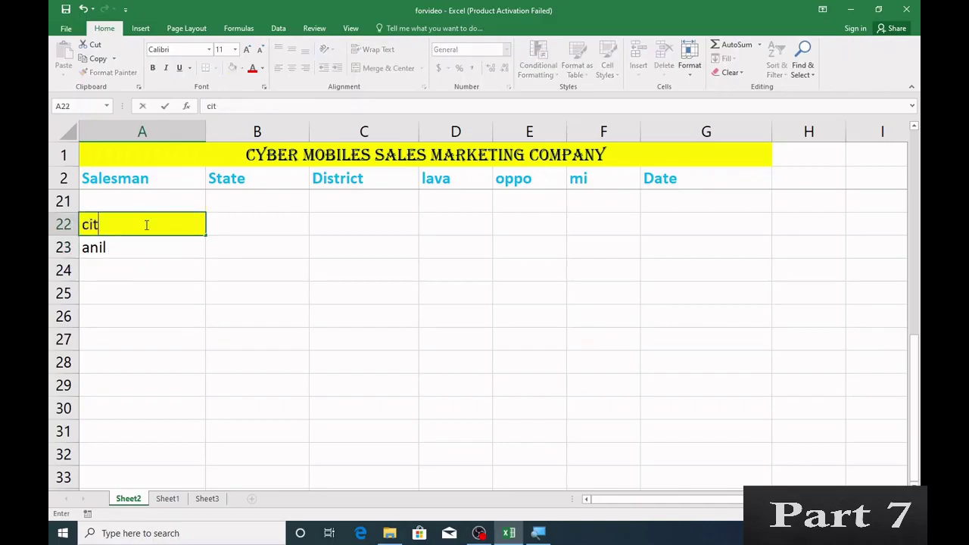
text(y)
key(Return)
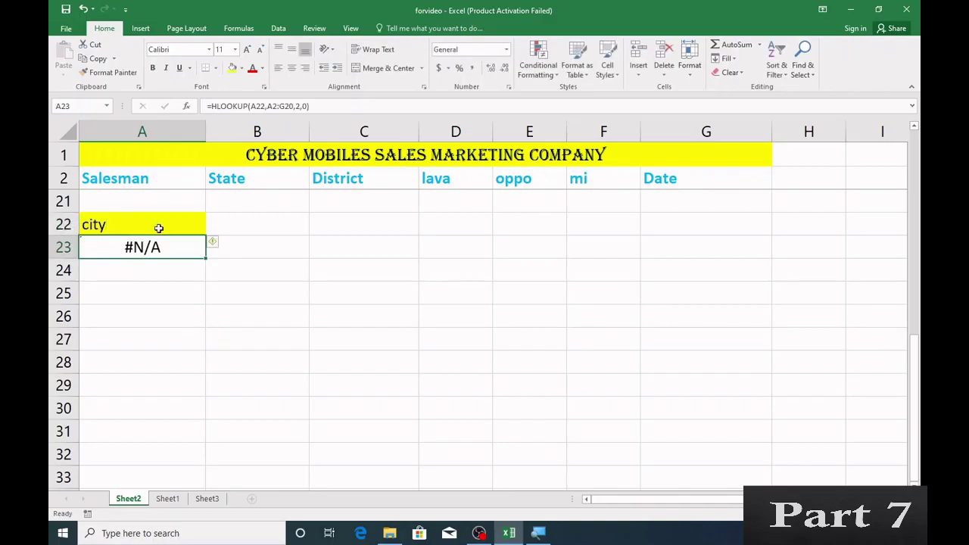
Check cell A22 against the table's column headings and change its lookup value to "state".
click(159, 227)
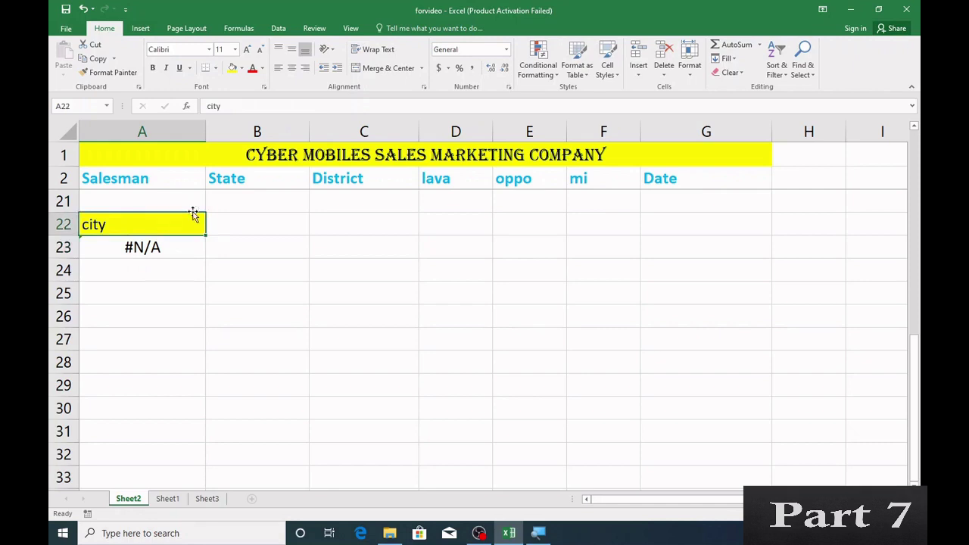
scroll(210, 205, up, 6)
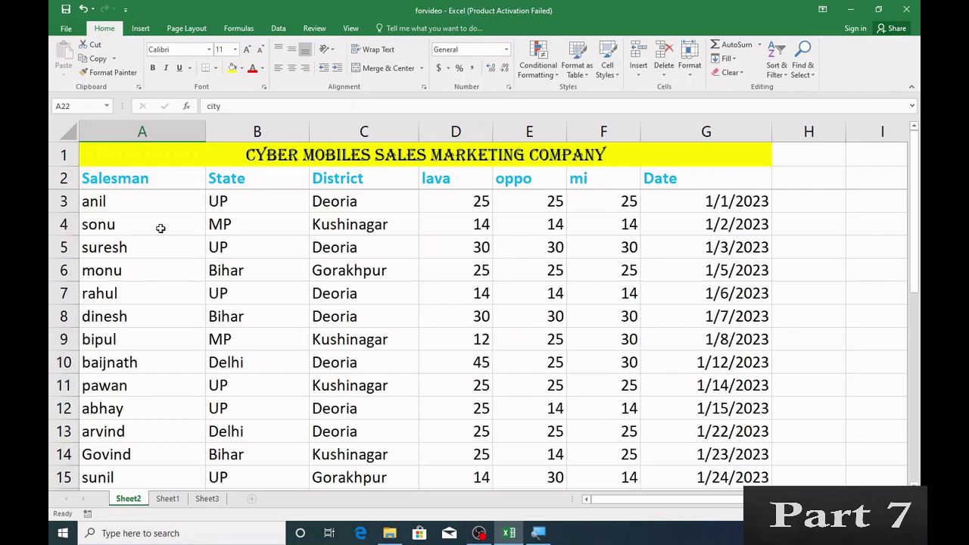
scroll(186, 219, down, 4)
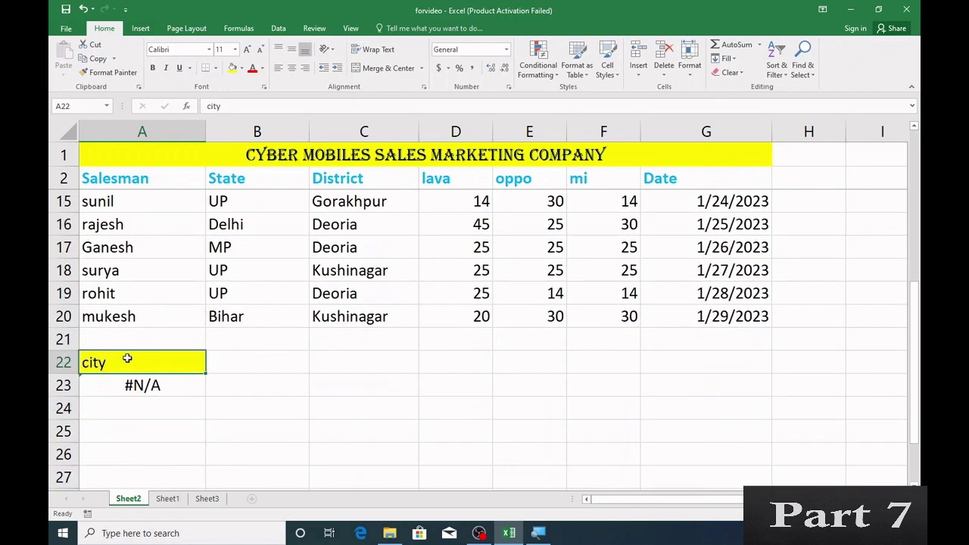
text(stat)
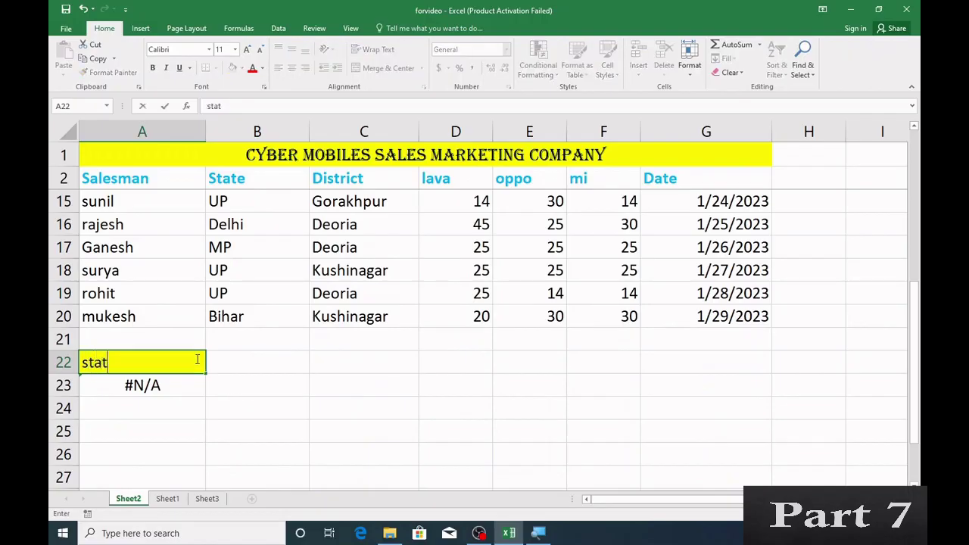
text(e)
key(Return)
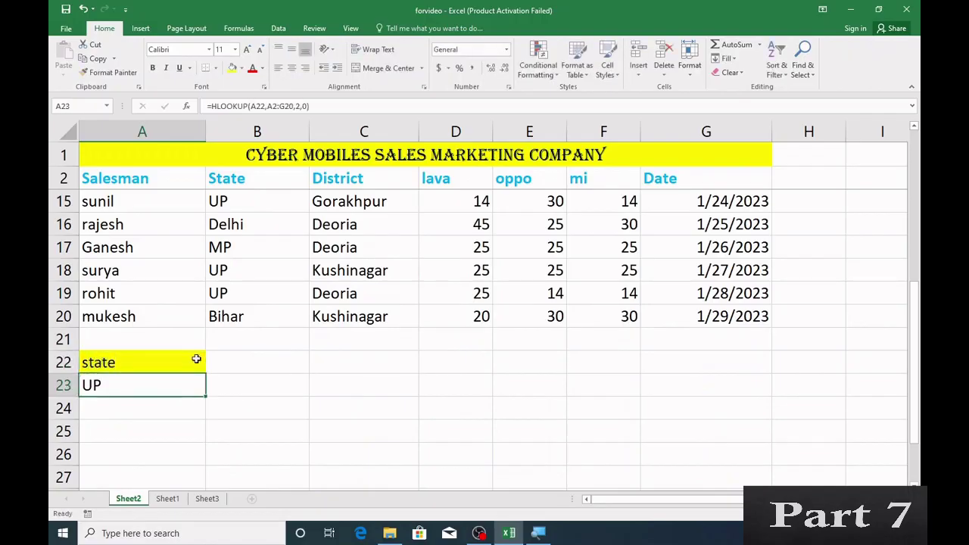
Change the lookup value in cell A22 to "district".
click(146, 365)
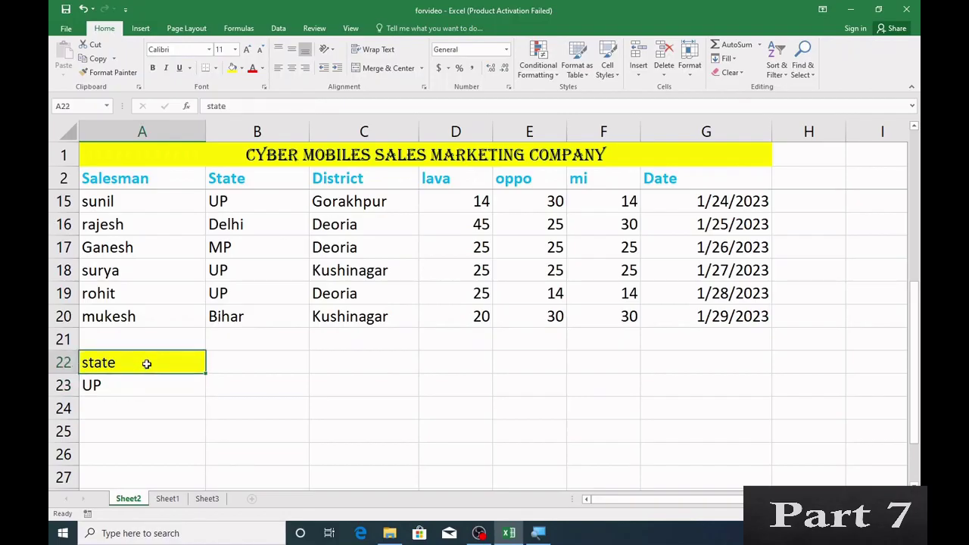
text(dis)
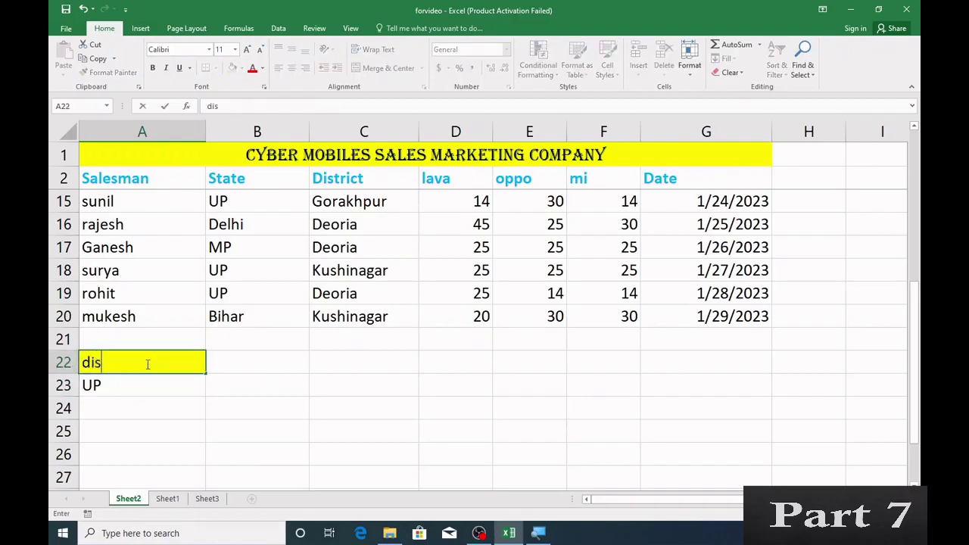
text(trict)
key(Return)
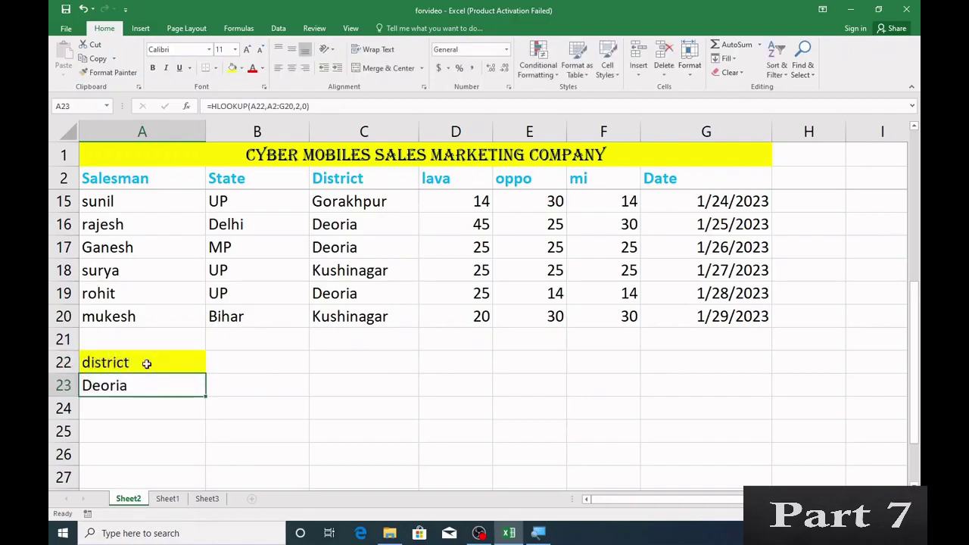
Set the lookup value in cell A22 back to "Salesman".
click(128, 363)
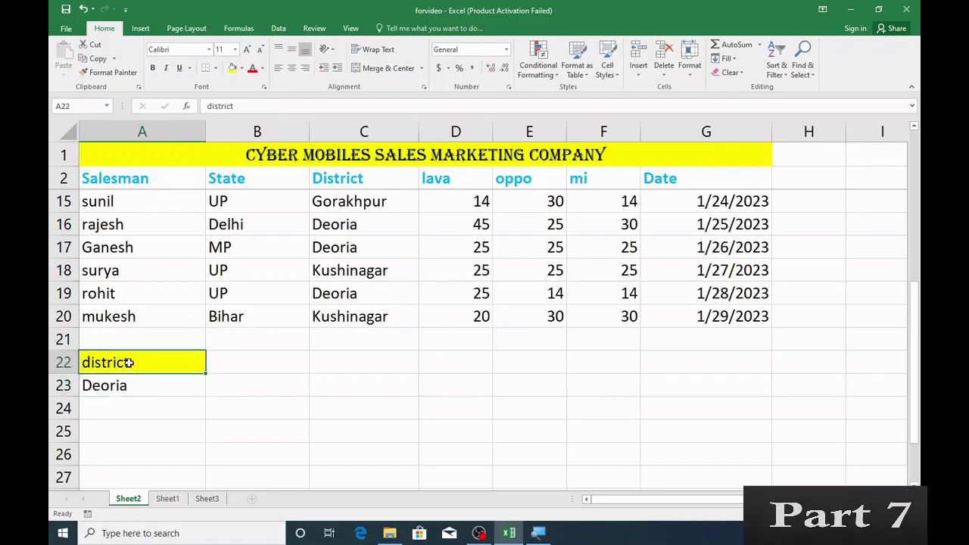
text(Sal)
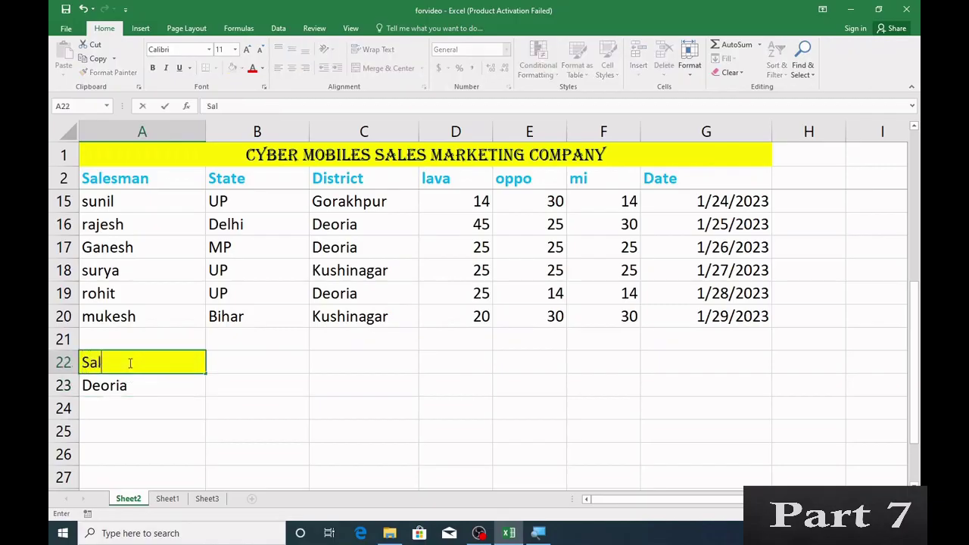
text(esman)
key(Return)
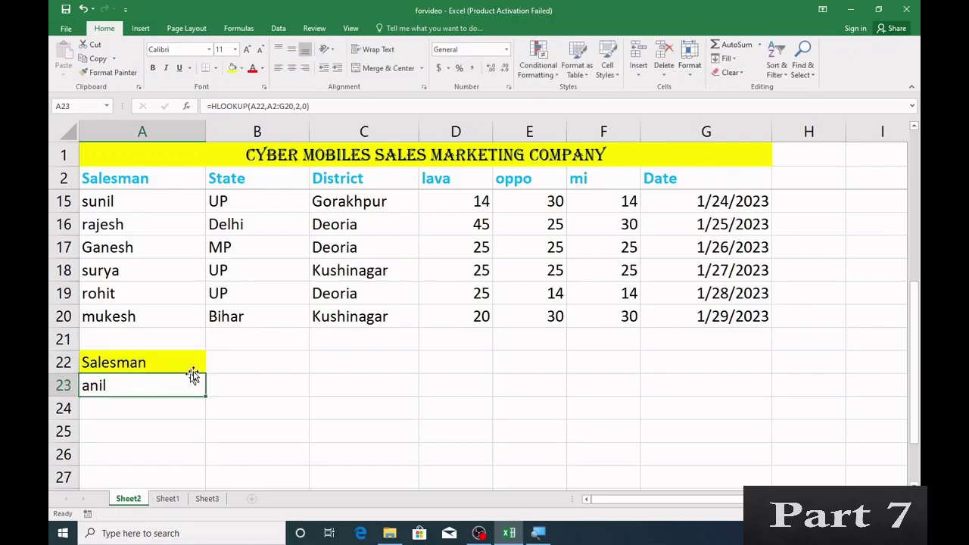
Fill the HLOOKUP formula from cell A23 down to cell A41.
mouse_move(206, 397)
mouse_down()
mouse_move(214, 468)
mouse_move(206, 483)
mouse_move(200, 437)
mouse_move(214, 471)
mouse_up()
scroll(204, 450, down, 3)
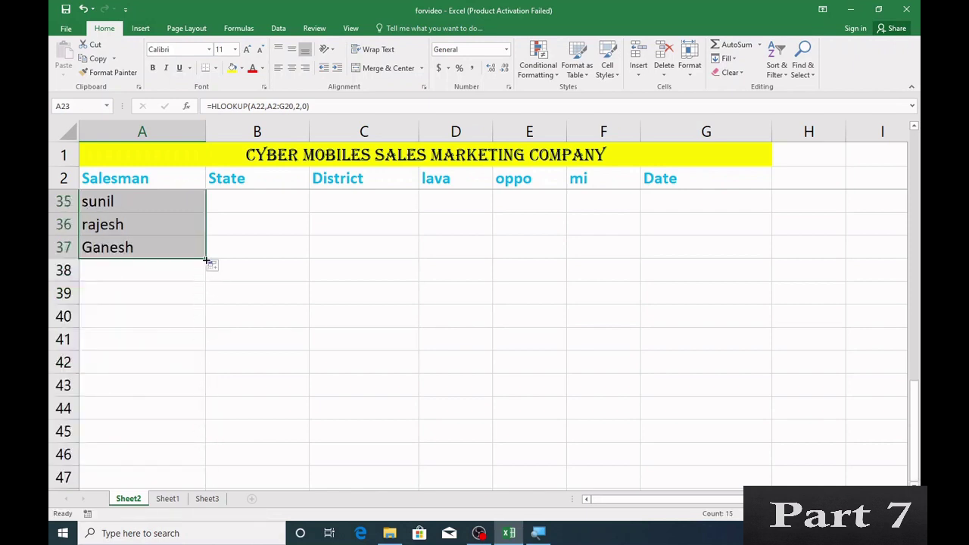
drag(206, 260, 210, 356)
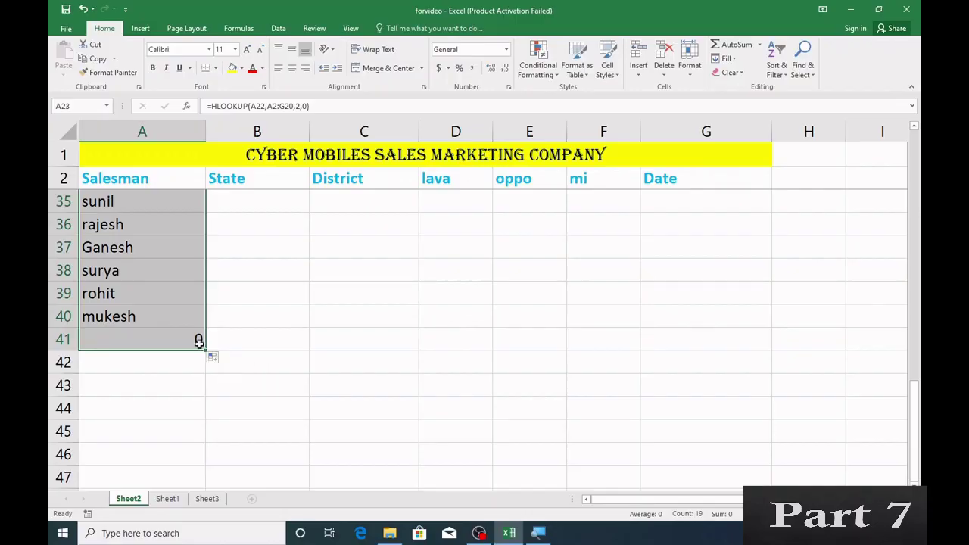
click(195, 338)
Change the lookup value in cell A22 to "state" and review the filled HLOOKUP cells below it.
scroll(193, 335, up, 11)
scroll(188, 334, down, 3)
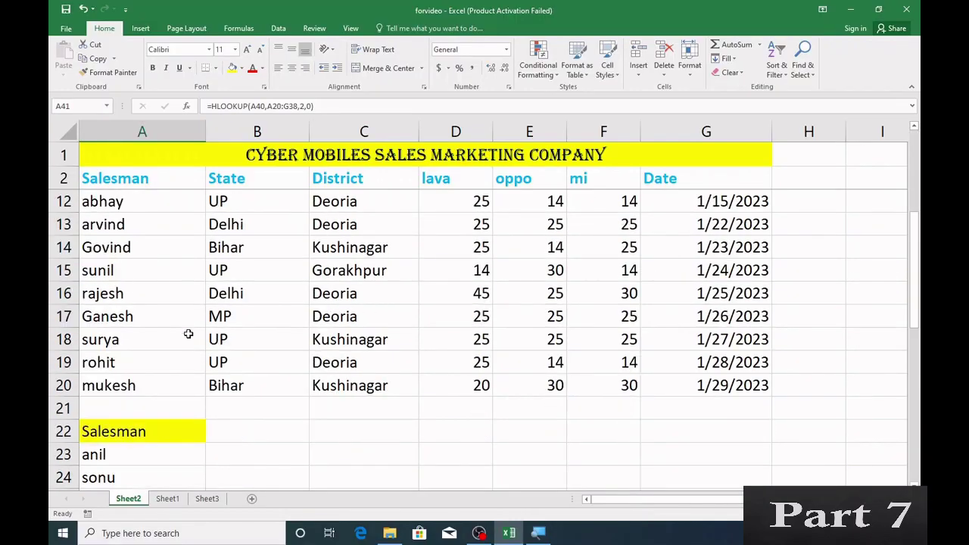
scroll(189, 334, down, 1)
click(144, 363)
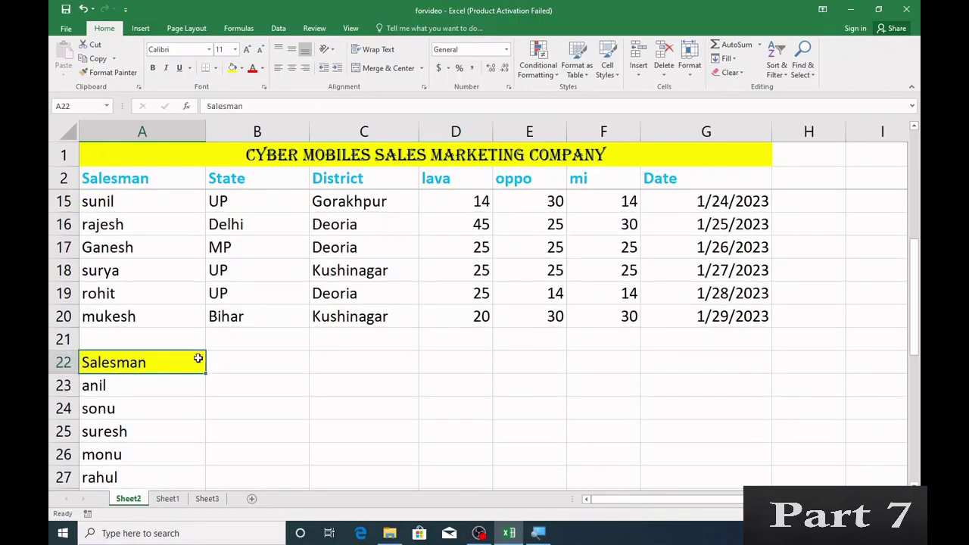
text(state)
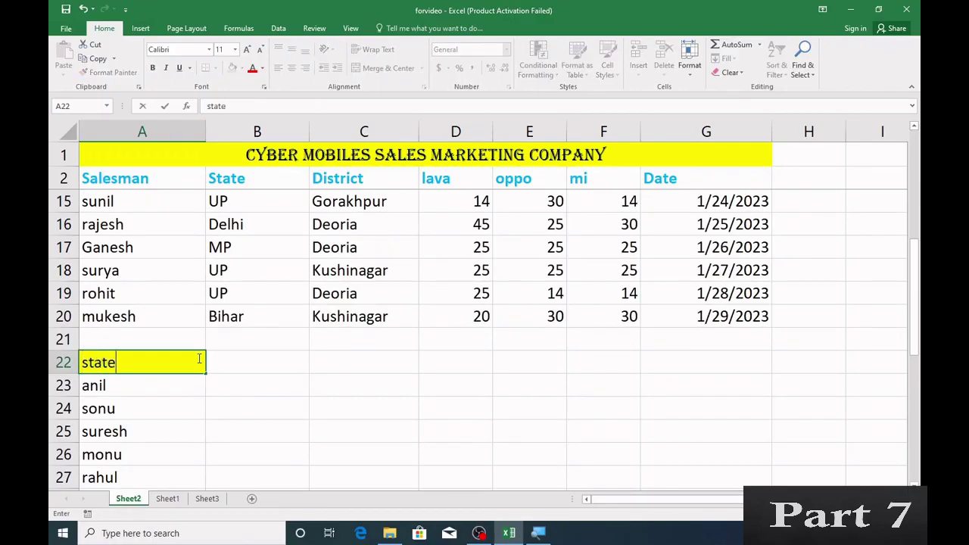
key(Return)
scroll(145, 370, down, 2)
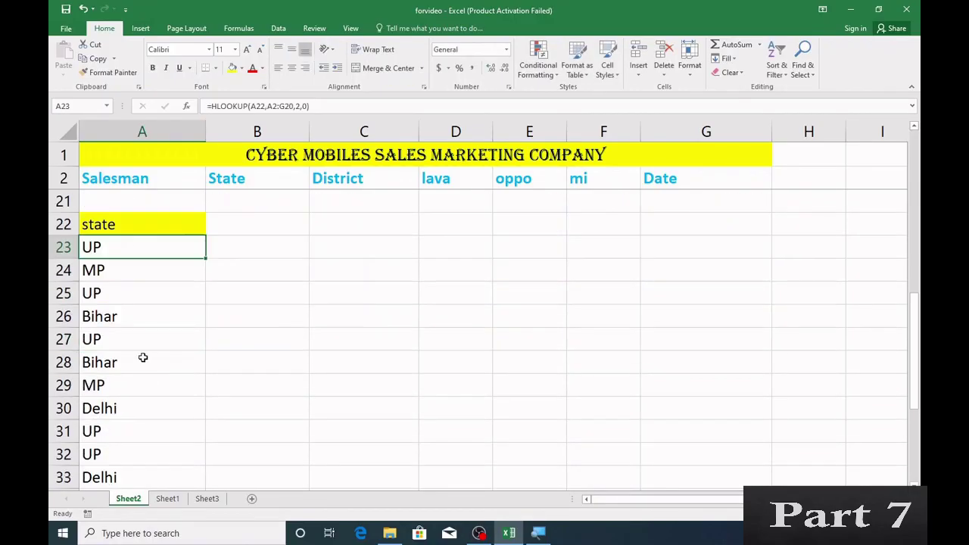
click(151, 228)
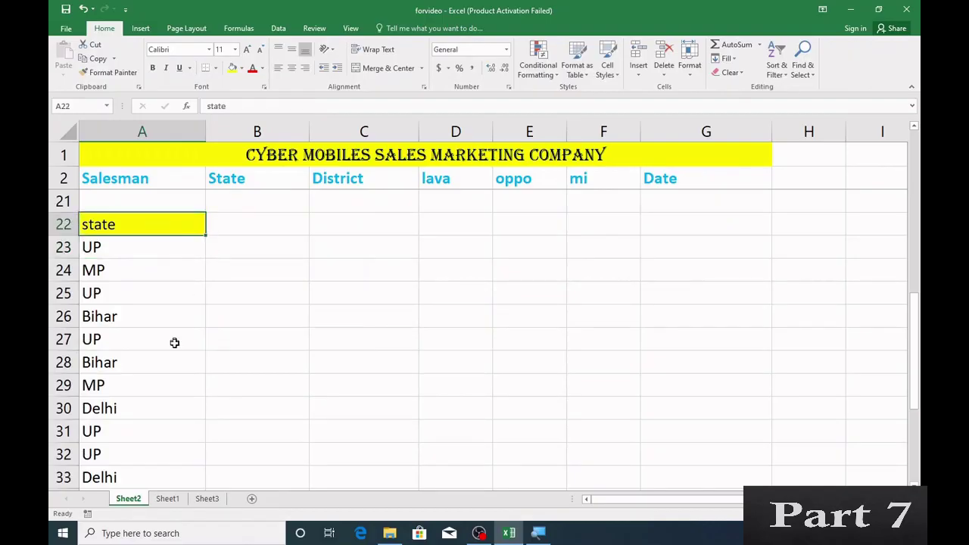